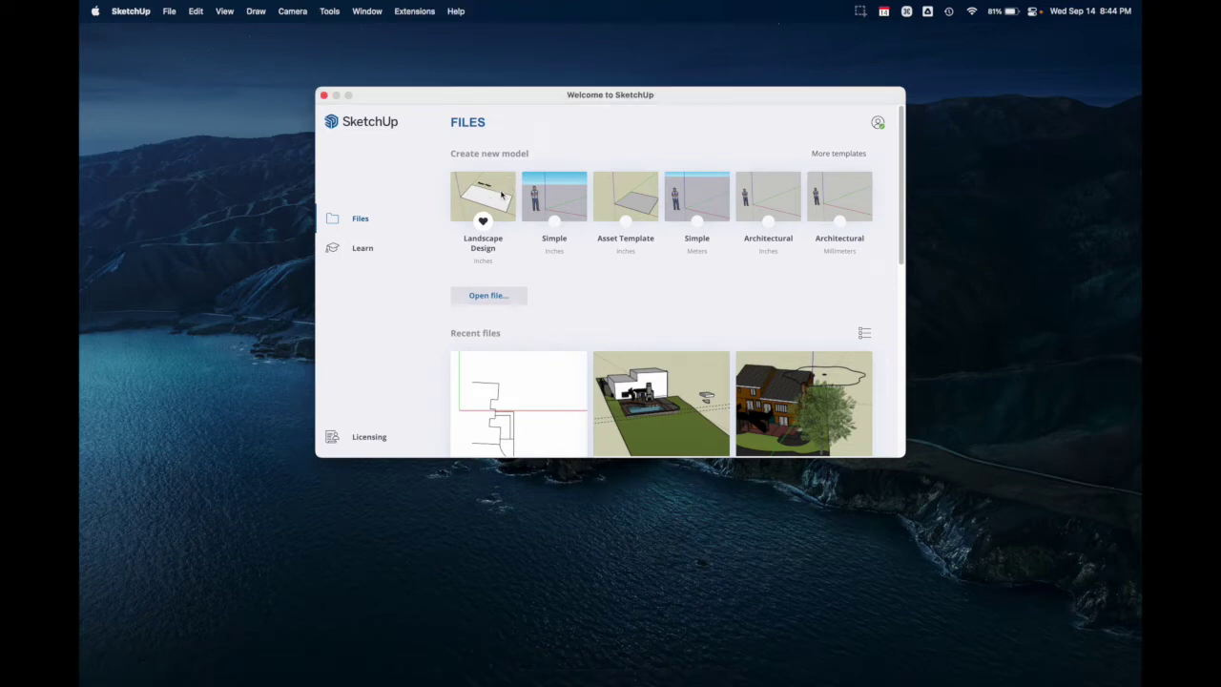
- Create a new model from the Landscape Design template and dock the Styles panel beneath the Tags panel
{"action": "left_click", "coordinate": [503, 194]}
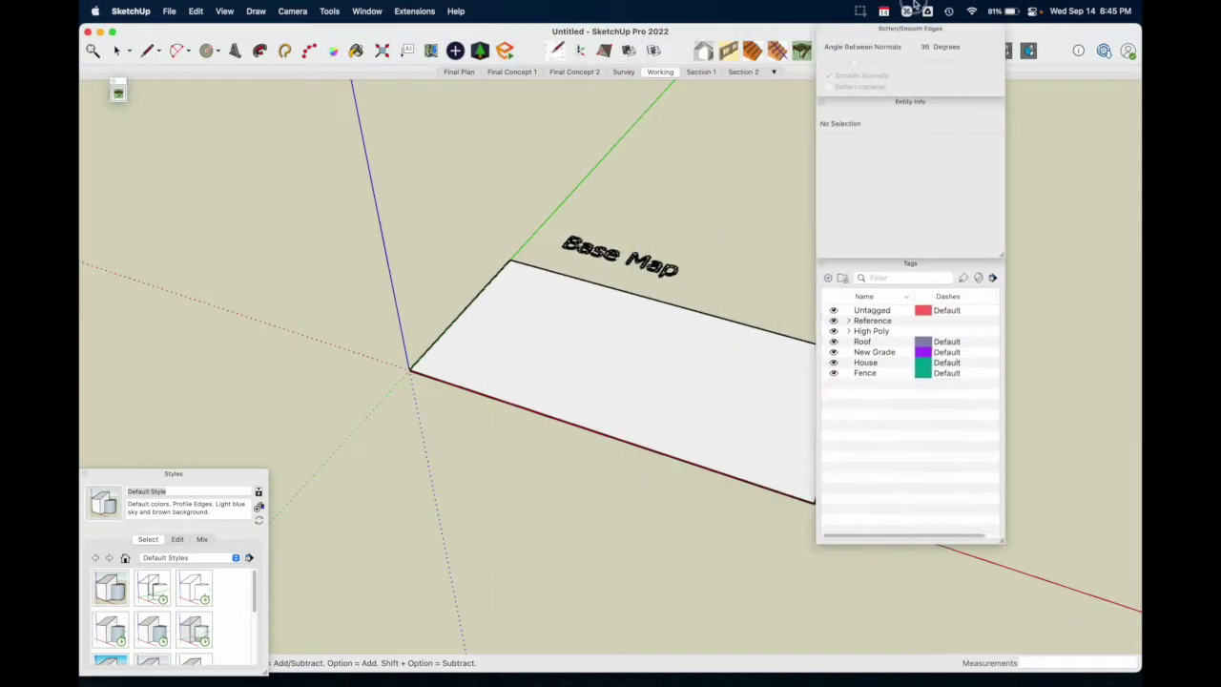
{"action": "left_click", "coordinate": [534, 373]}
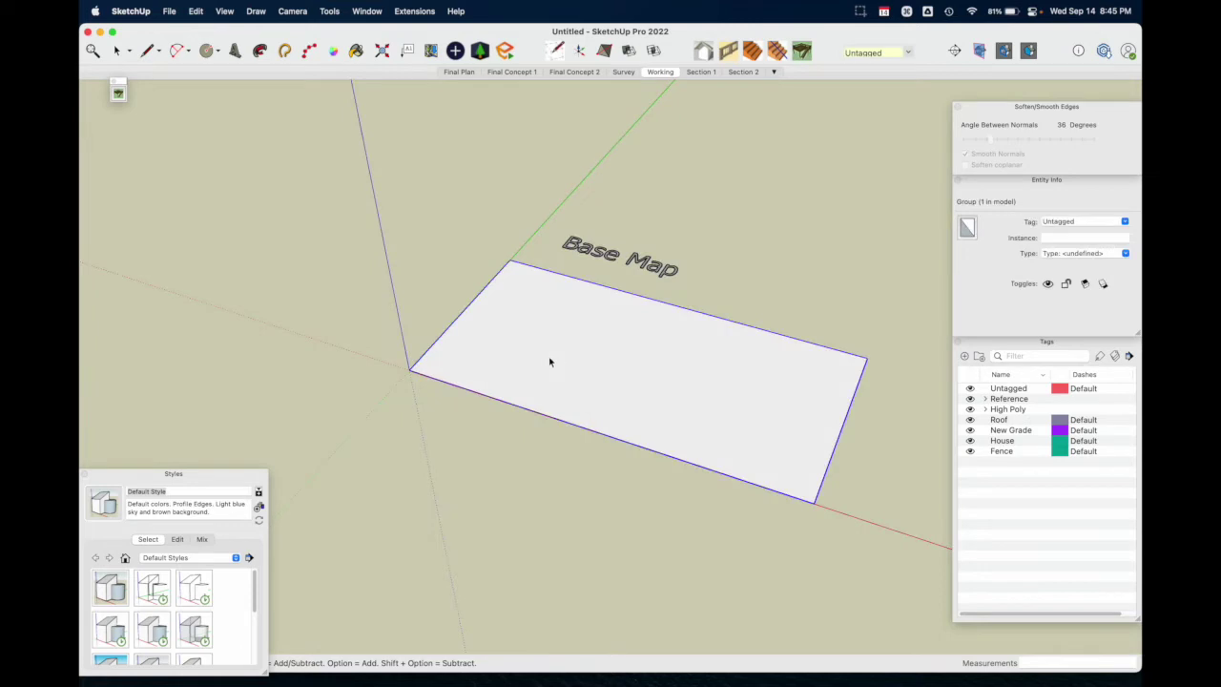
{"action": "middle_click_drag", "start_coordinate": [551, 360], "coordinate": [505, 376], "text": "shift"}
{"action": "left_click_drag", "start_coordinate": [249, 477], "coordinate": [945, 625]}
{"action": "left_click", "coordinate": [788, 435]}
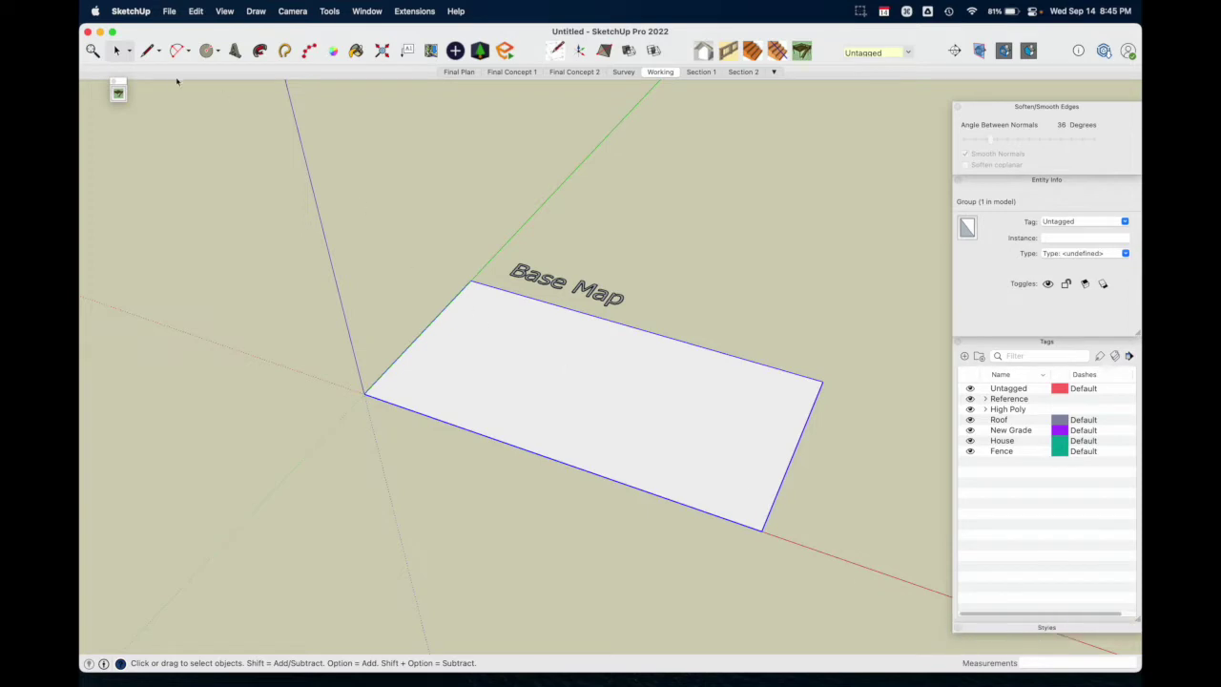
{"action": "left_click", "coordinate": [335, 342]}
{"action": "middle_click_drag", "start_coordinate": [336, 342], "coordinate": [432, 163], "text": "shift"}
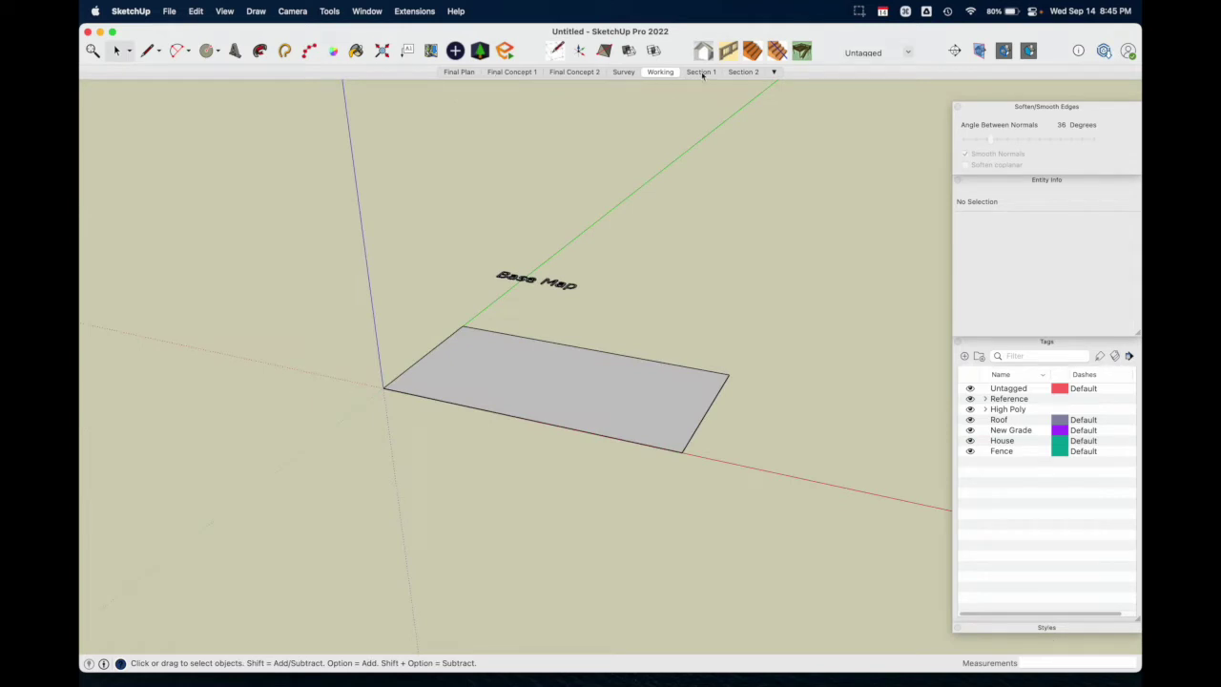
- Expand the High Poly and Reference tag folders to show the tags inside them
{"action": "left_click", "coordinate": [986, 410]}
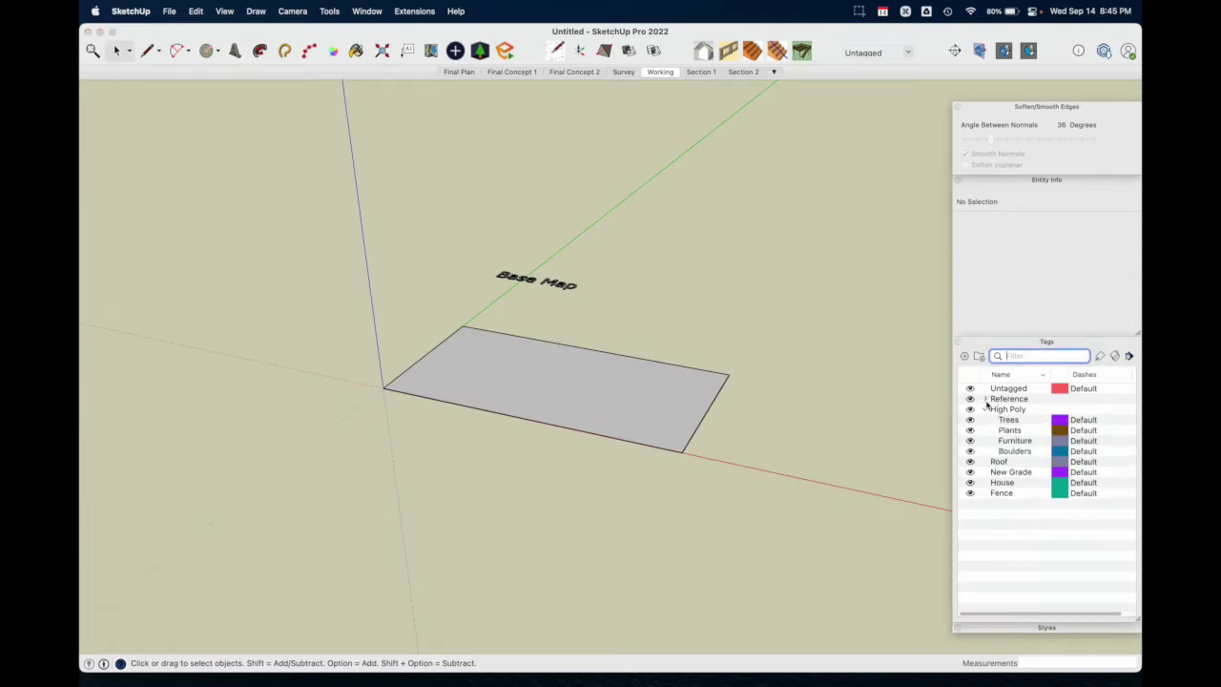
{"action": "left_click", "coordinate": [986, 399]}
{"action": "middle_click_drag", "start_coordinate": [457, 405], "coordinate": [551, 413], "text": "shift"}
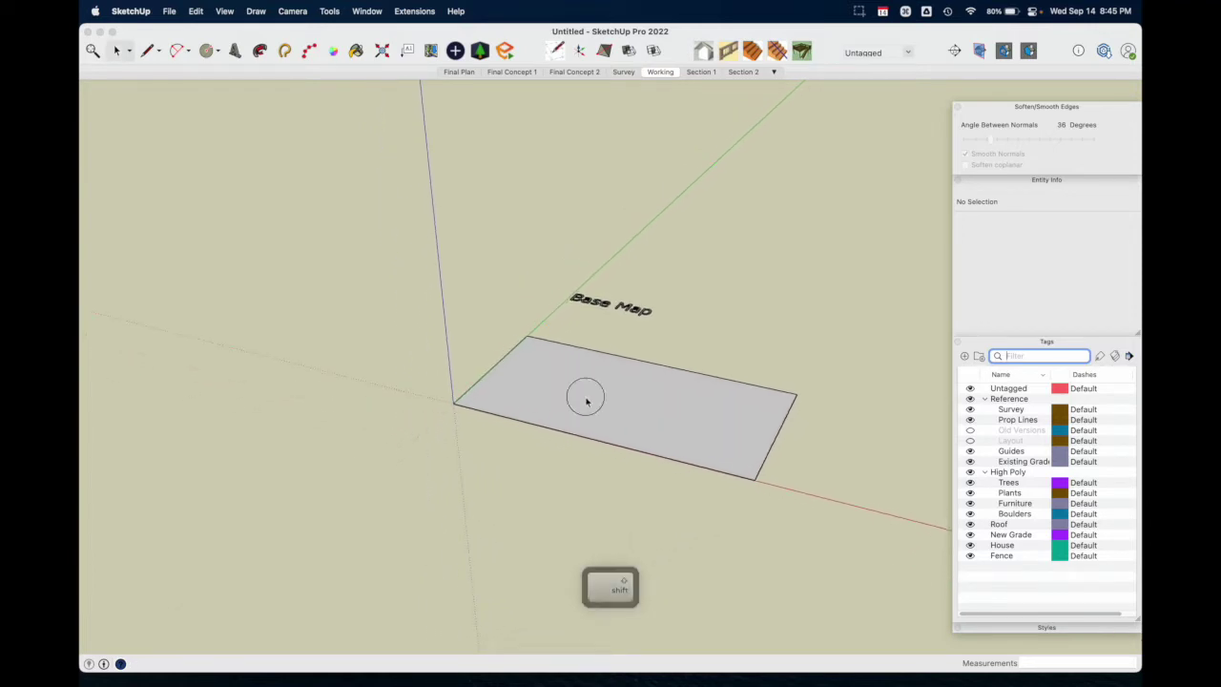
- Delete the template's base map rectangle and its Base Map text from the model
{"action": "left_click", "coordinate": [586, 400]}
{"action": "key", "text": "Delete"}
{"action": "left_click", "coordinate": [608, 306]}
{"action": "key", "text": "Delete"}
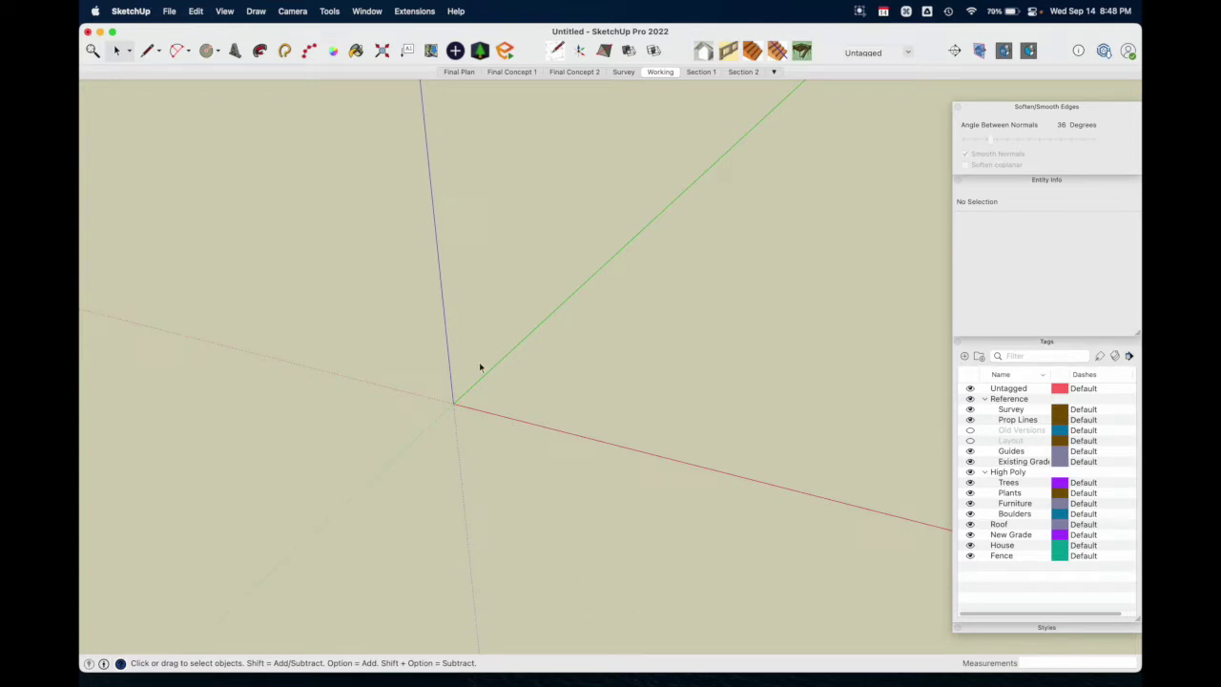
- Open the Add Location map for geolocating the model
{"action": "left_click", "coordinate": [172, 12]}
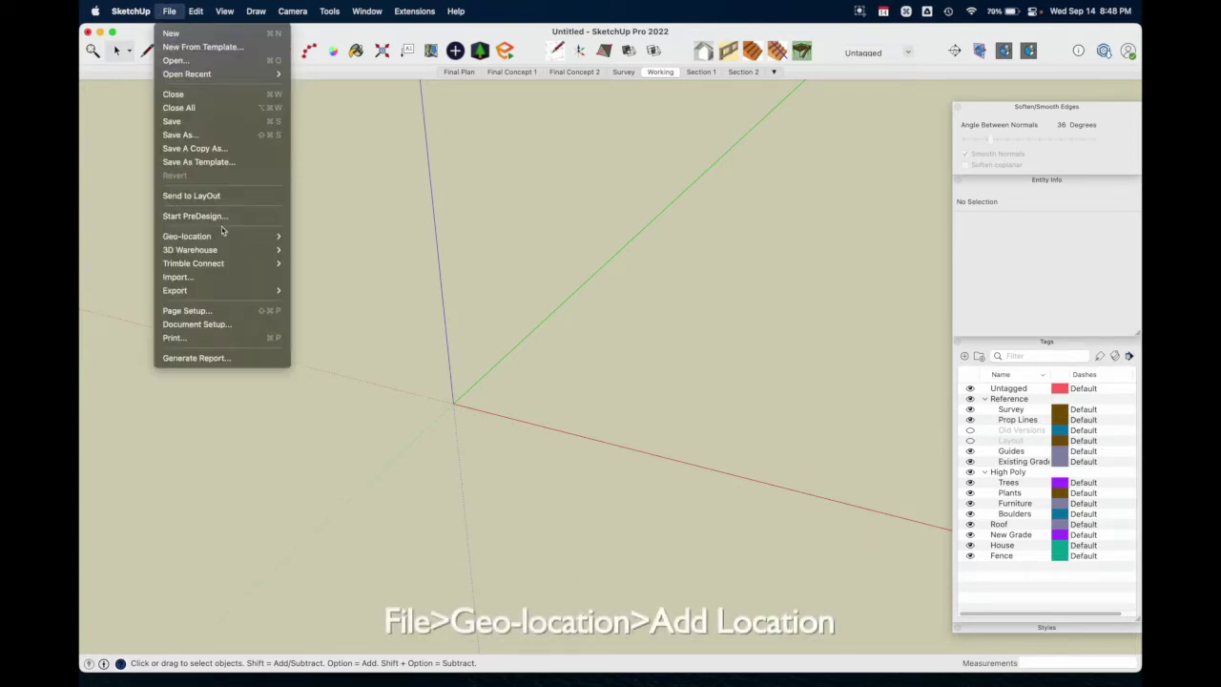
{"action": "mouse_move", "coordinate": [238, 235]}
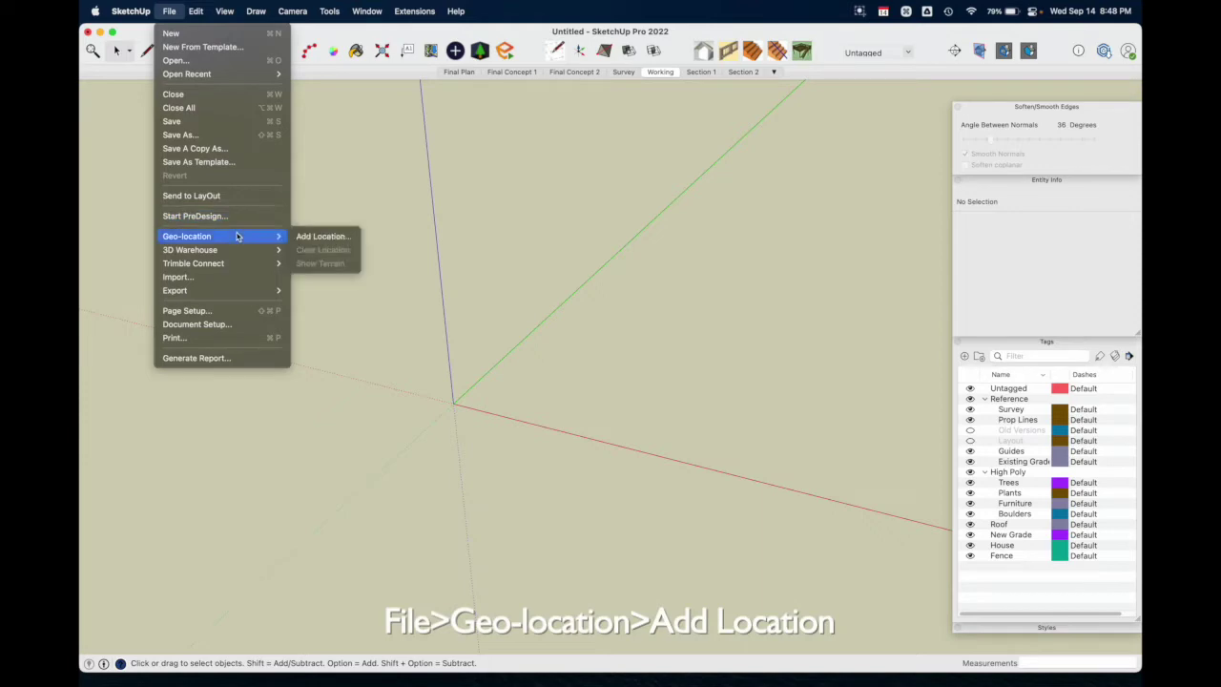
{"action": "left_click", "coordinate": [319, 237]}
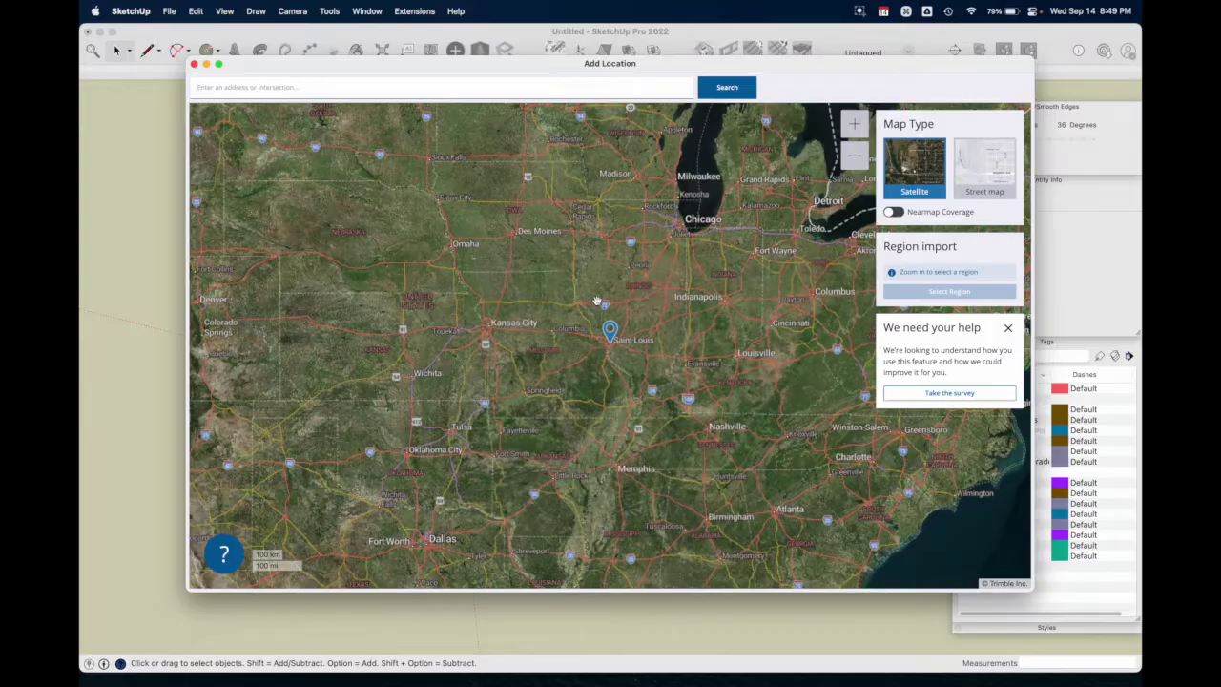
- Locate the building inside the circular drive just south of Lindell Blvd in Saint Louis on the satellite map
{"action": "scroll", "coordinate": [622, 334], "scroll_direction": "up", "scroll_amount": 6}
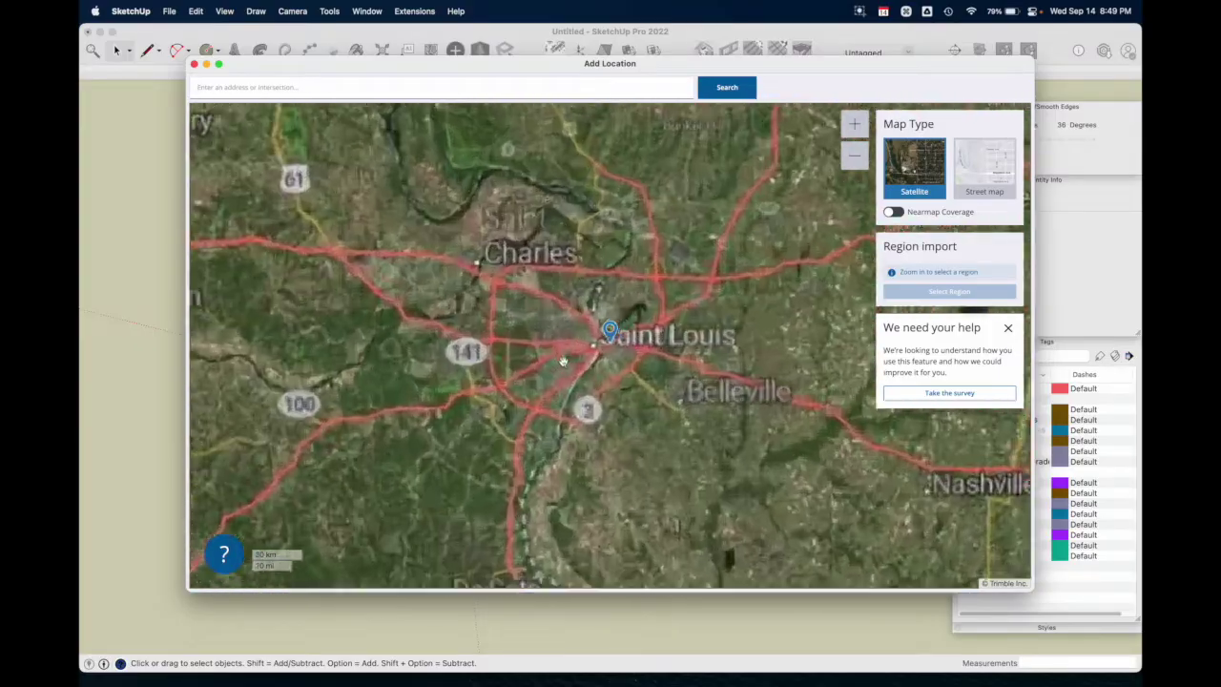
{"action": "scroll", "coordinate": [608, 364], "scroll_direction": "up", "scroll_amount": 5}
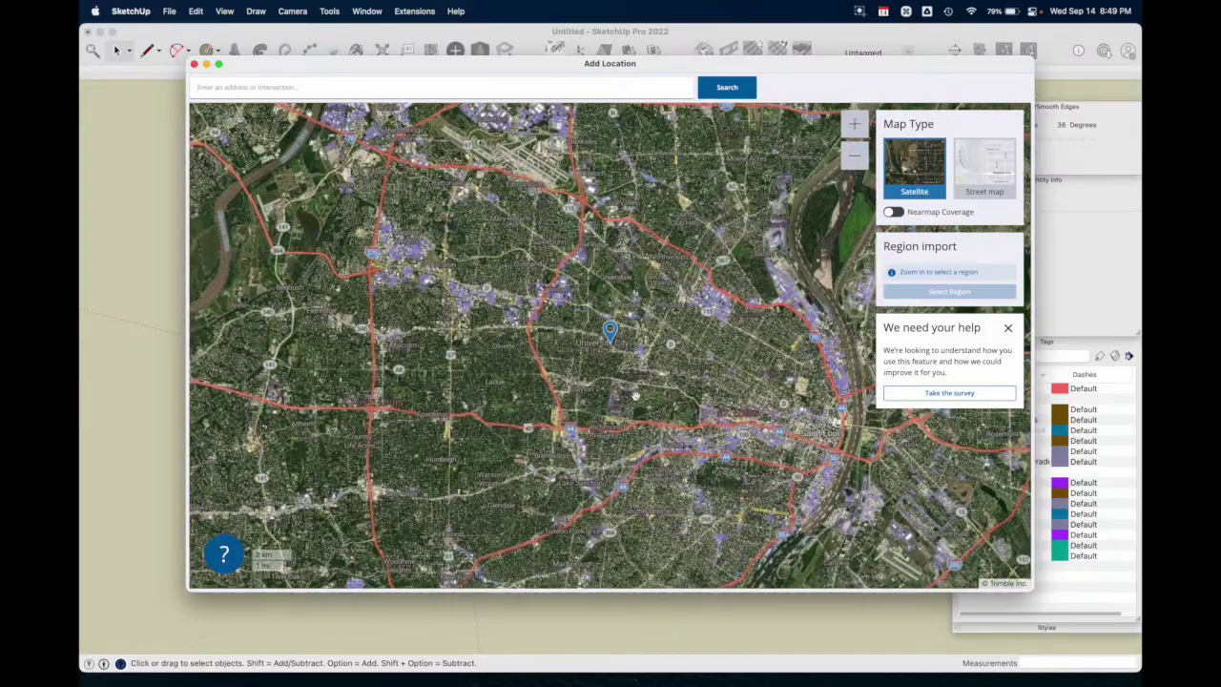
{"action": "scroll", "coordinate": [658, 396], "scroll_direction": "up", "scroll_amount": 4}
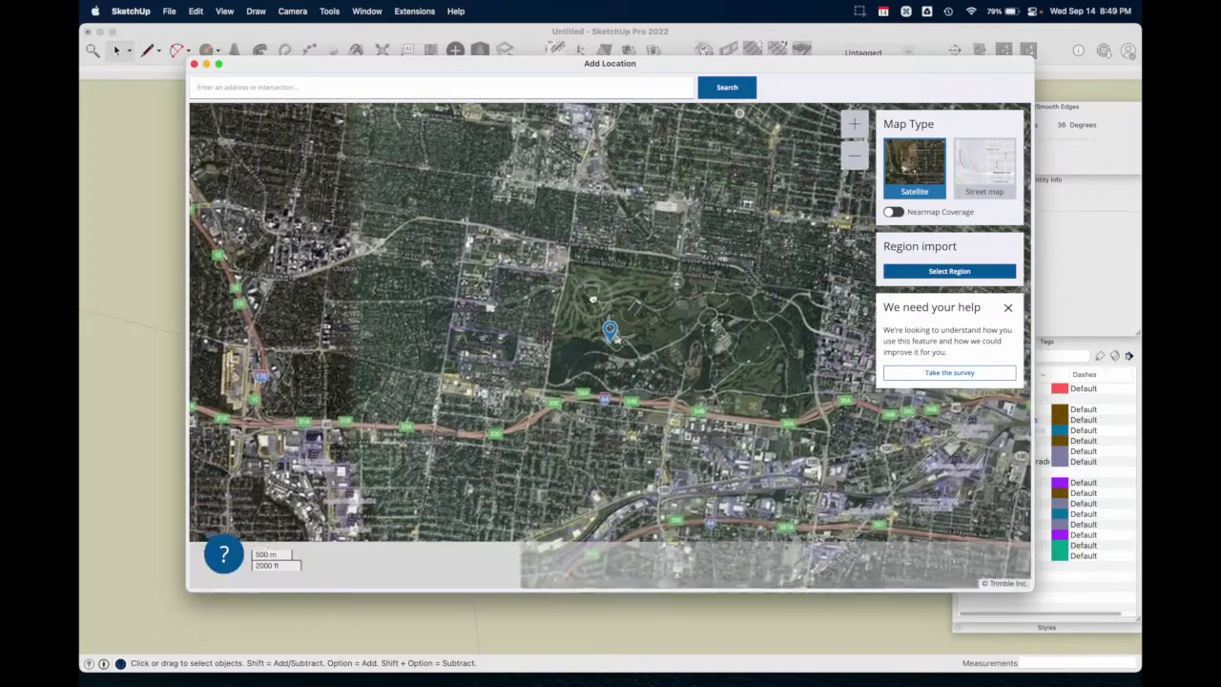
{"action": "left_click_drag", "start_coordinate": [592, 299], "coordinate": [497, 265]}
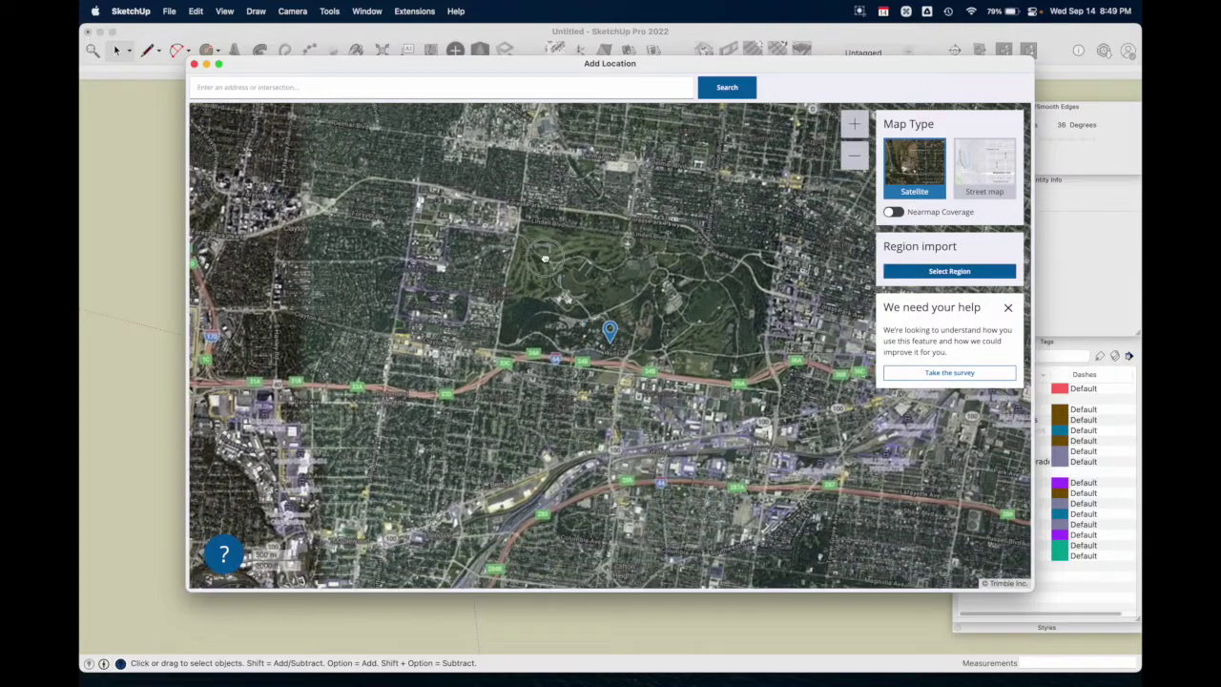
{"action": "scroll", "coordinate": [633, 325], "scroll_direction": "up", "scroll_amount": 5}
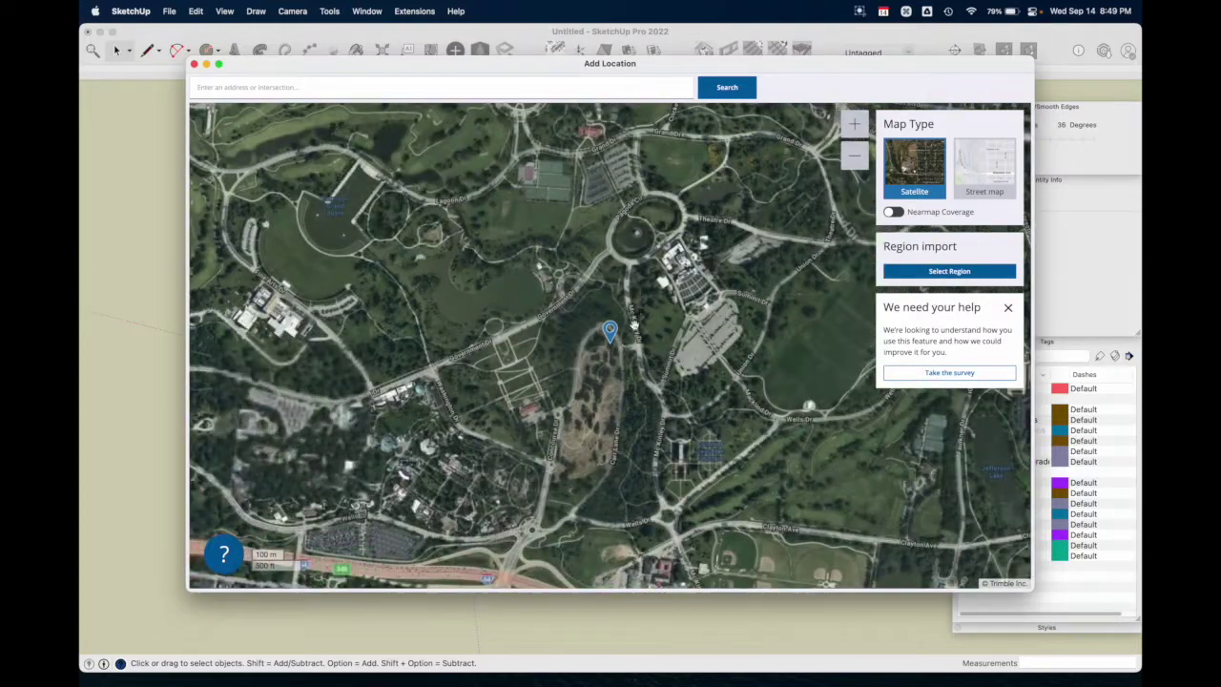
{"action": "left_click_drag", "start_coordinate": [522, 285], "coordinate": [673, 531]}
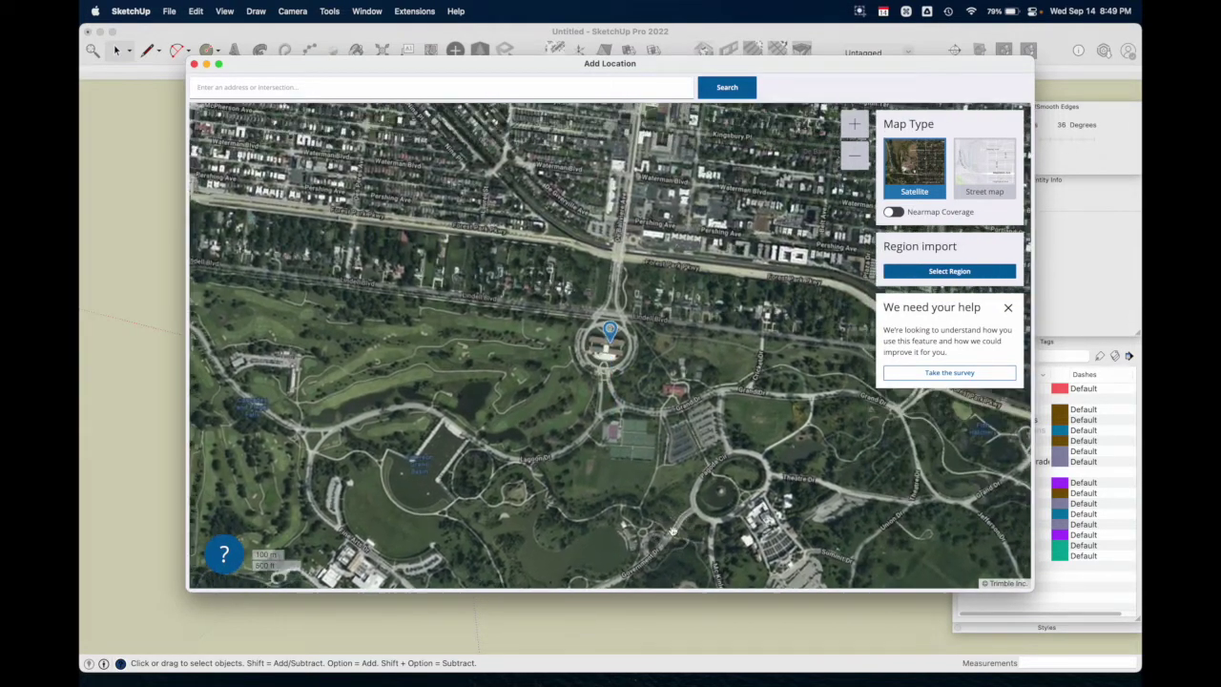
{"action": "scroll", "coordinate": [588, 360], "scroll_direction": "up", "scroll_amount": 6}
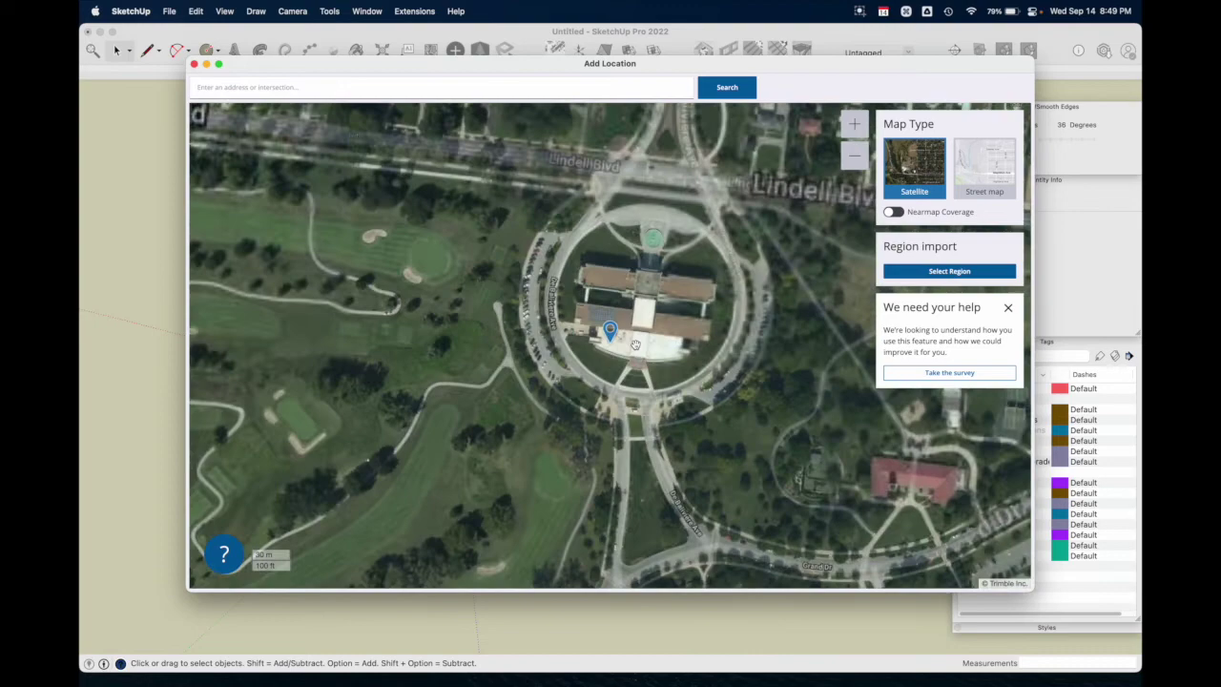
{"action": "scroll", "coordinate": [584, 412], "scroll_direction": "down", "scroll_amount": 4}
{"action": "scroll", "coordinate": [584, 410], "scroll_direction": "up", "scroll_amount": 2}
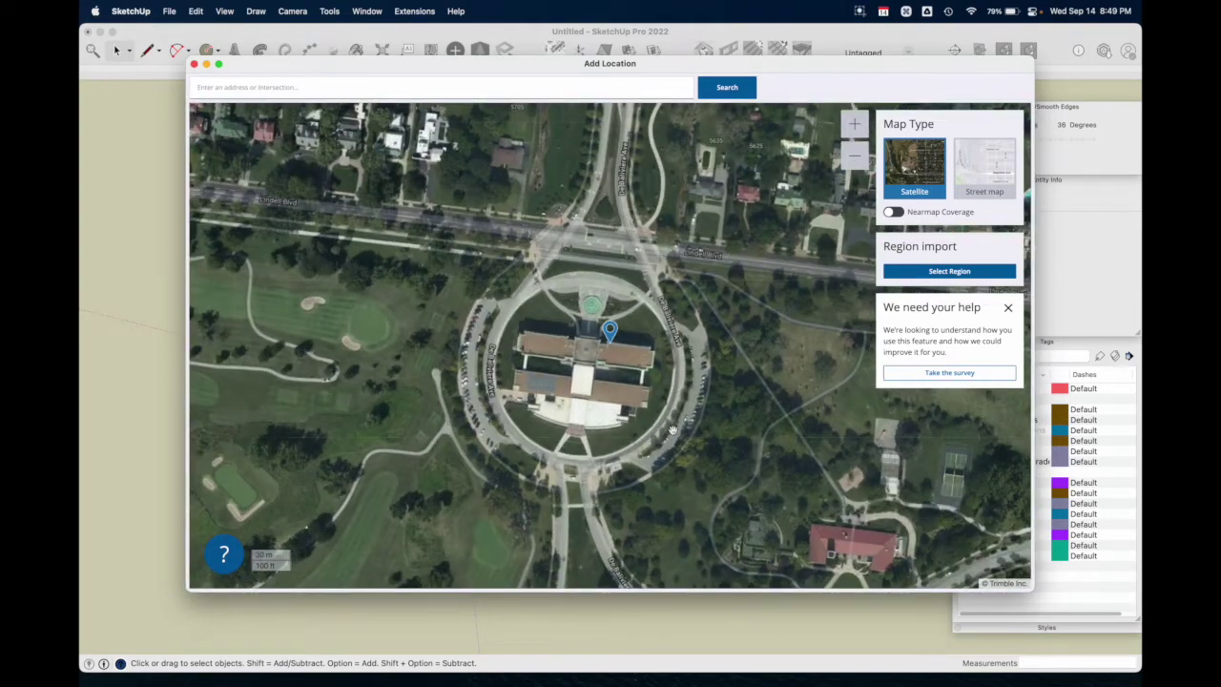
{"action": "left_click_drag", "start_coordinate": [706, 364], "coordinate": [695, 330]}
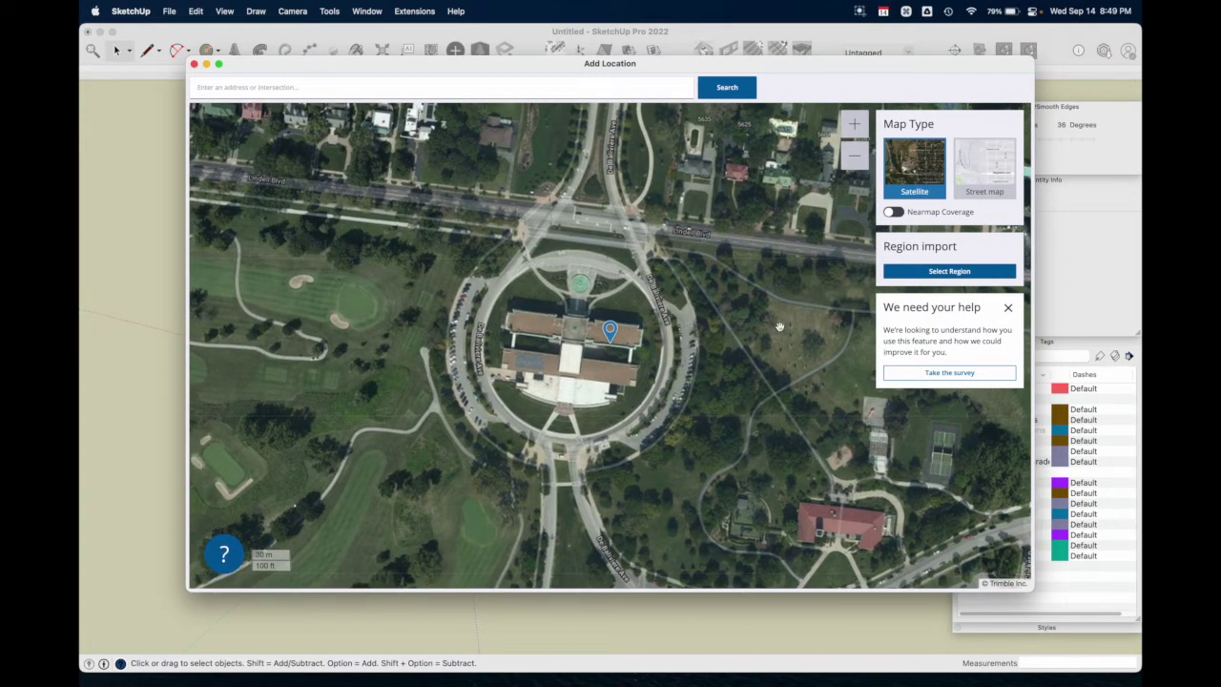
- Select a rectangular region around the building and its circular drive and import it as High resolution Bing imagery
{"action": "left_click", "coordinate": [966, 273]}
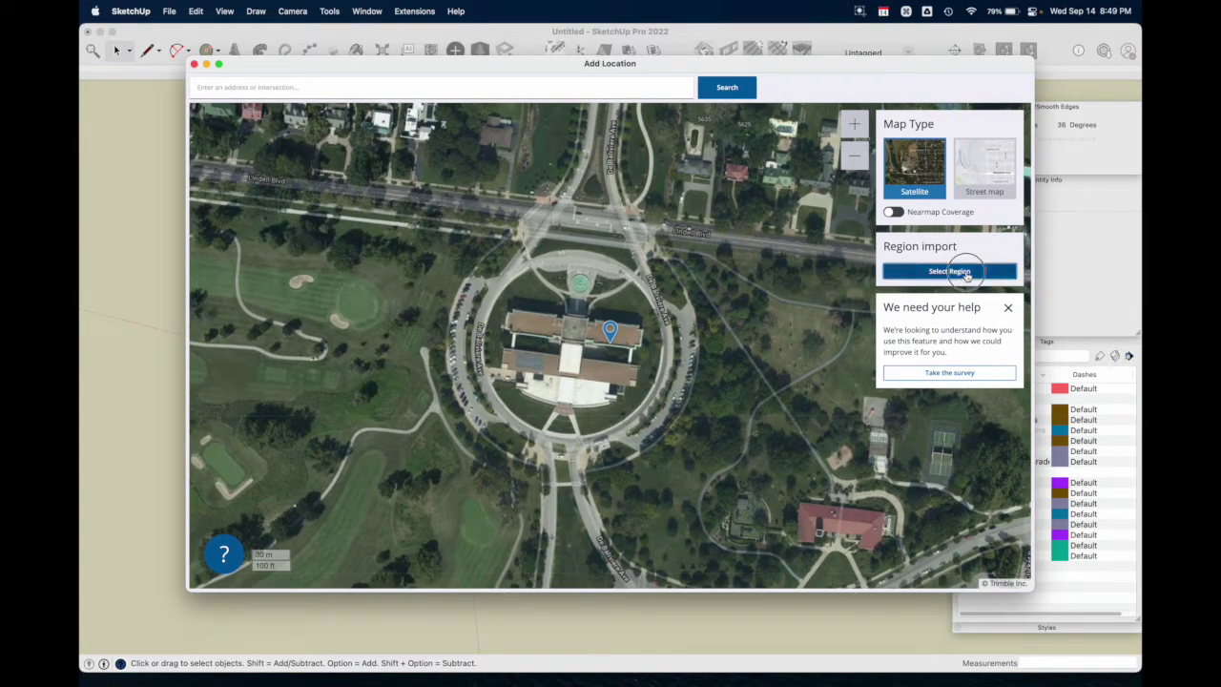
{"action": "left_click_drag", "start_coordinate": [817, 468], "coordinate": [776, 463]}
{"action": "left_click_drag", "start_coordinate": [706, 439], "coordinate": [743, 425]}
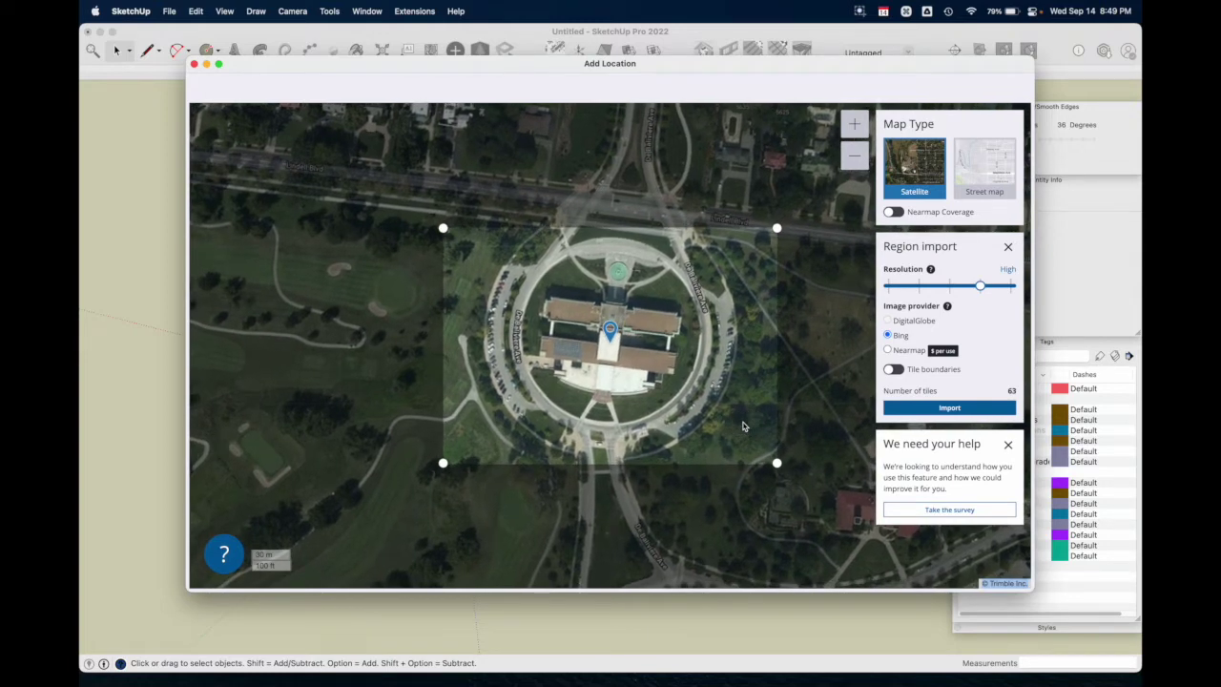
{"action": "left_click", "coordinate": [973, 406]}
{"action": "left_click", "coordinate": [975, 407]}
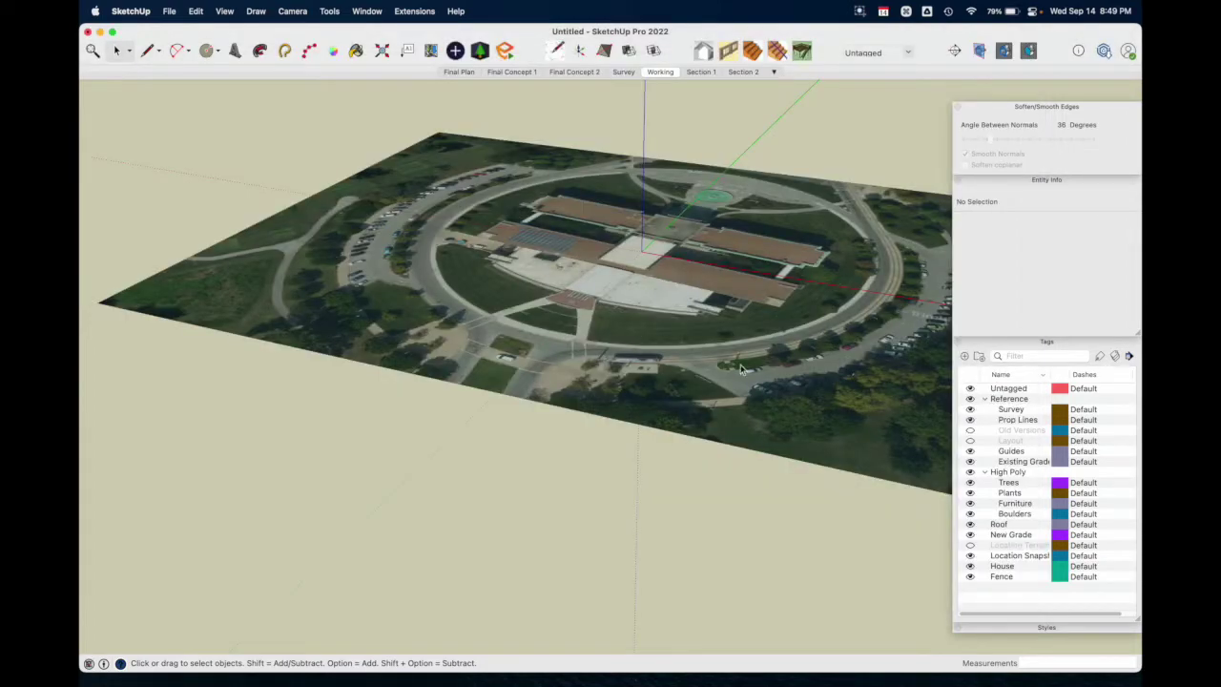
- Examine the imported aerial image of the site from several angles and select its location snapshot group
{"action": "middle_click_drag", "start_coordinate": [740, 371], "coordinate": [572, 362]}
{"action": "scroll", "coordinate": [463, 346], "scroll_direction": "down", "scroll_amount": 5}
{"action": "scroll", "coordinate": [463, 347], "scroll_direction": "up", "scroll_amount": 8}
{"action": "middle_click_drag", "start_coordinate": [658, 446], "coordinate": [557, 415]}
{"action": "scroll", "coordinate": [654, 421], "scroll_direction": "down", "scroll_amount": 2}
{"action": "left_click", "coordinate": [654, 421]}
{"action": "scroll", "coordinate": [725, 391], "scroll_direction": "up", "scroll_amount": 5}
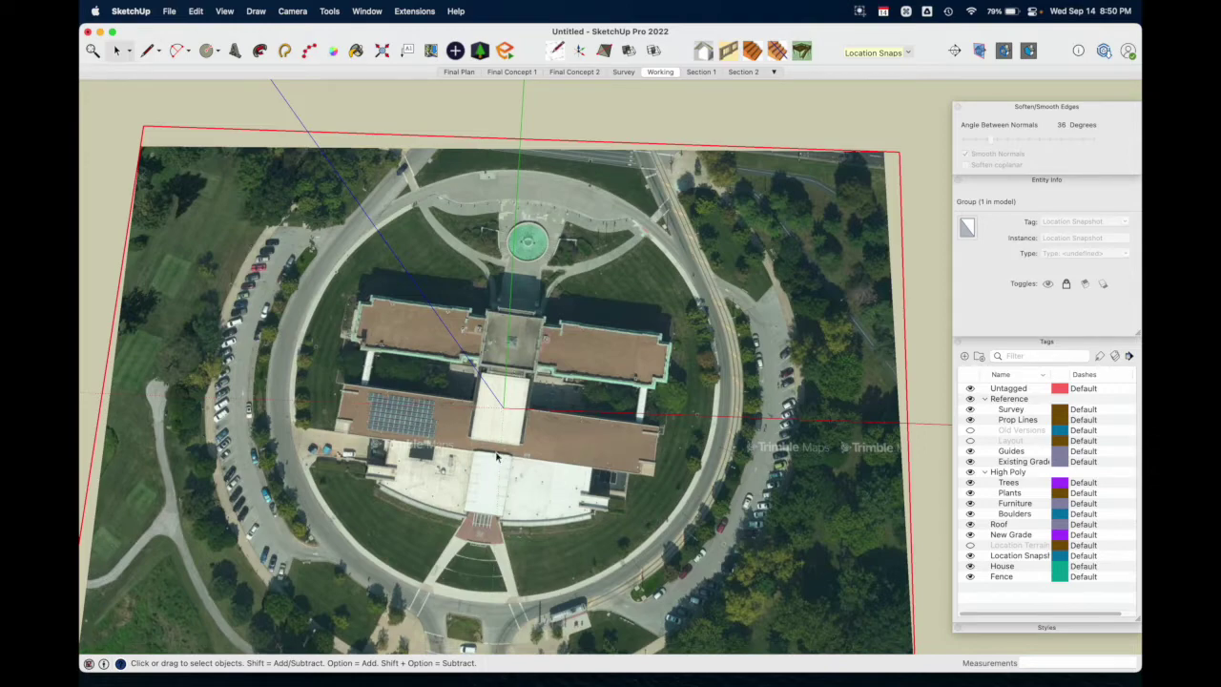
- Check the image's scale by measuring the length of the white car near the building's entrance drive with the Line tool
{"action": "scroll", "coordinate": [605, 572], "scroll_direction": "up", "scroll_amount": 5}
{"action": "scroll", "coordinate": [599, 512], "scroll_direction": "up", "scroll_amount": 3}
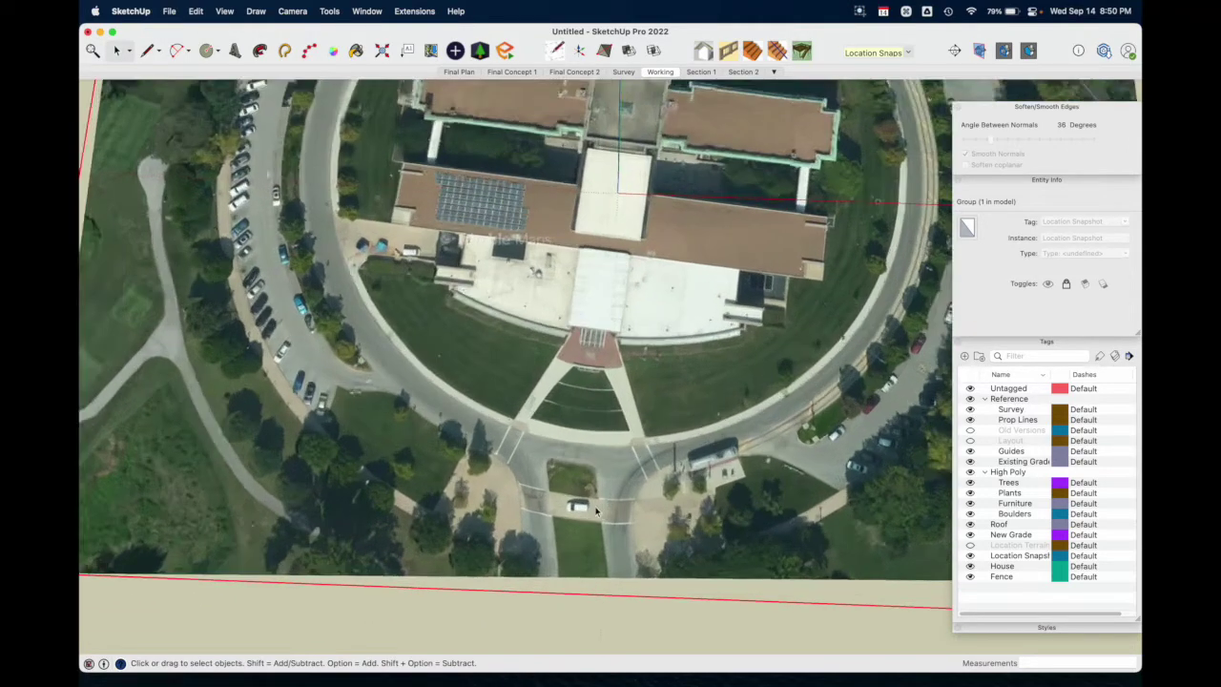
{"action": "scroll", "coordinate": [599, 513], "scroll_direction": "up", "scroll_amount": 10}
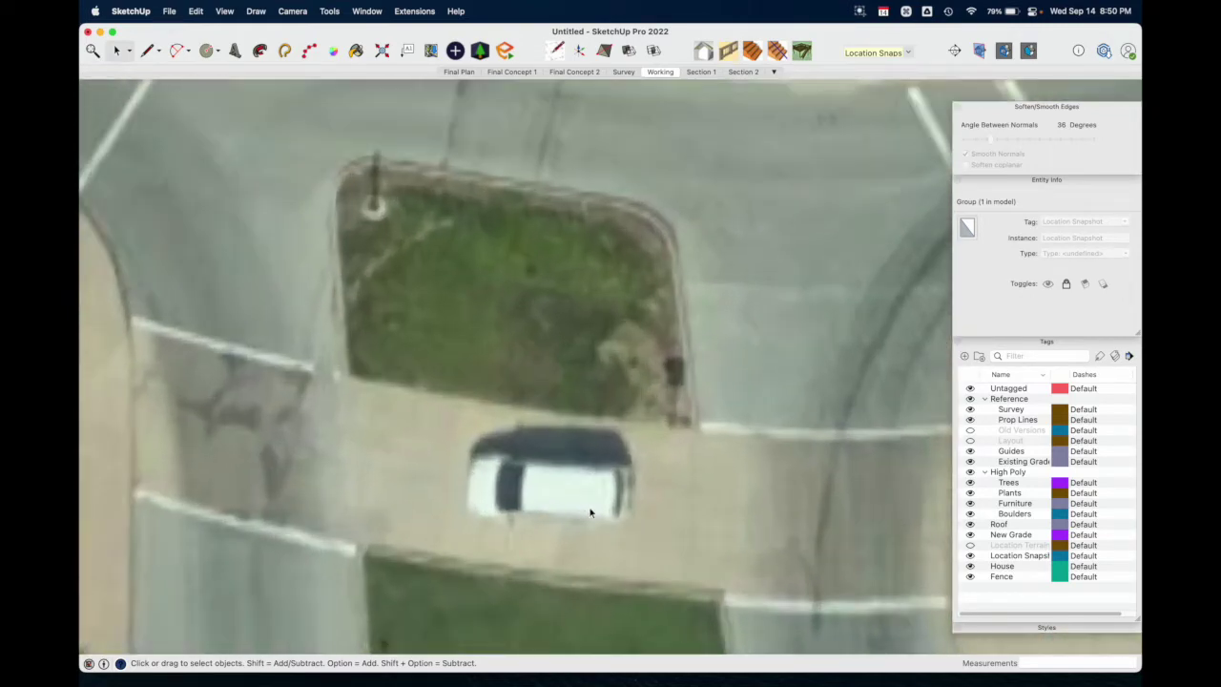
{"action": "key", "text": "l"}
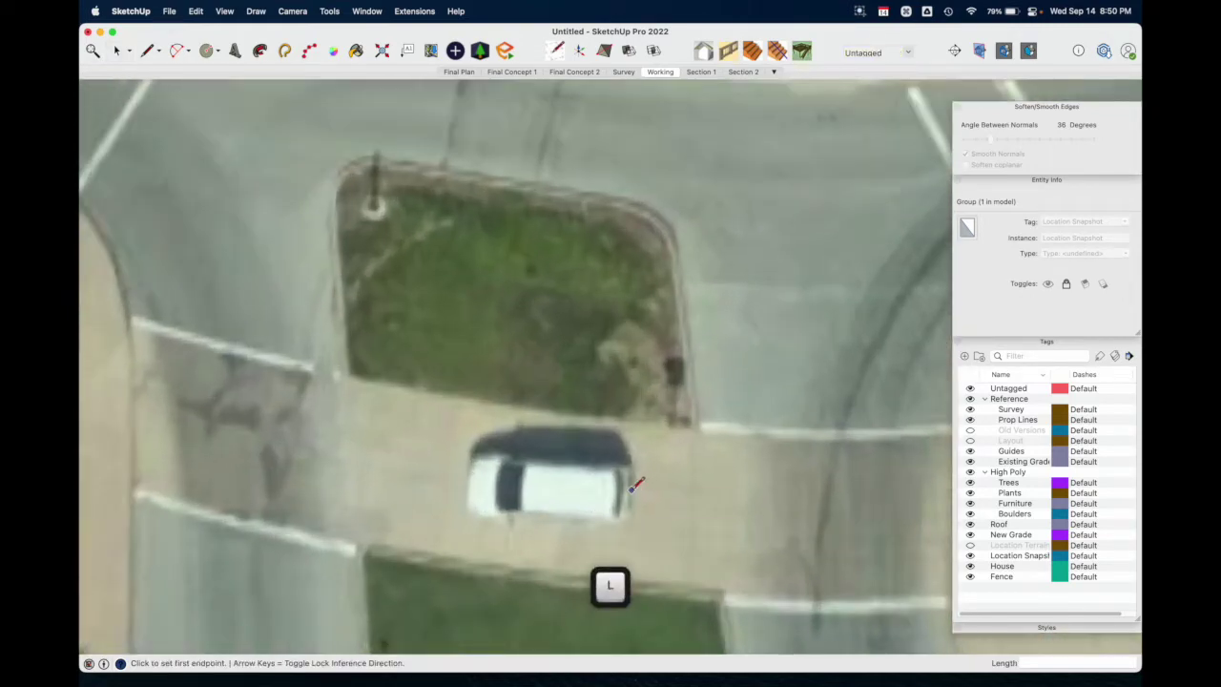
{"action": "left_click", "coordinate": [630, 489]}
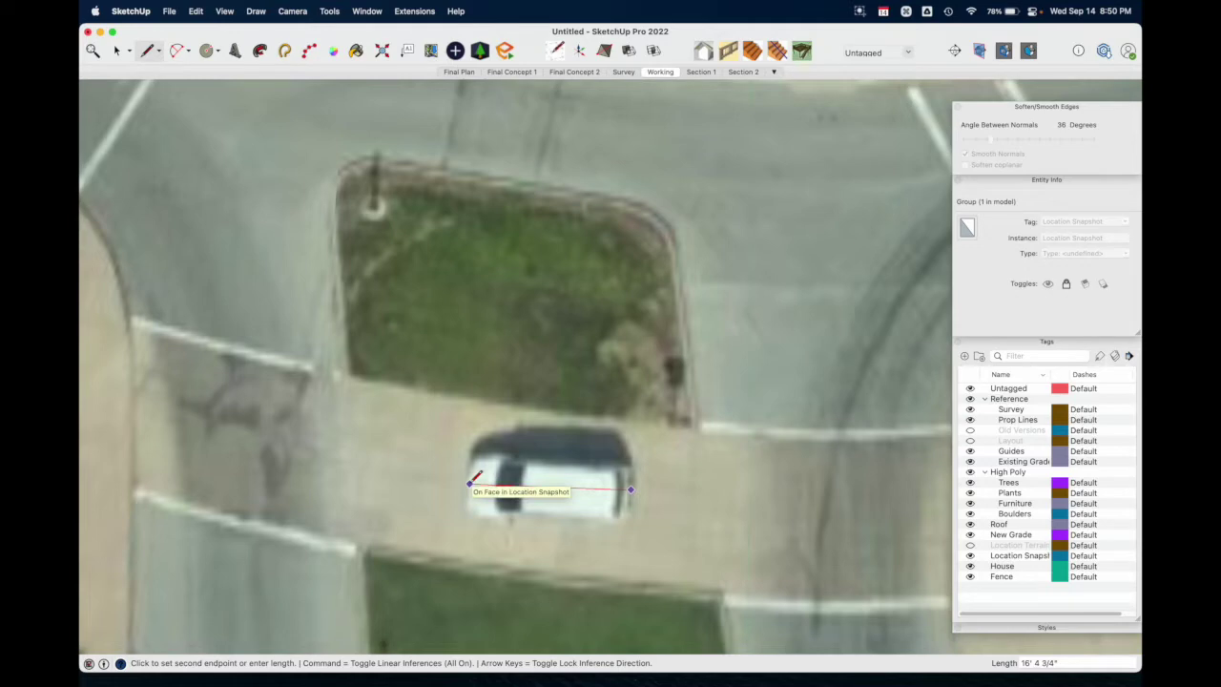
{"action": "key", "text": "space"}
- Make the hidden Location Terrain tag visible
{"action": "scroll", "coordinate": [472, 487], "scroll_direction": "down", "scroll_amount": 6}
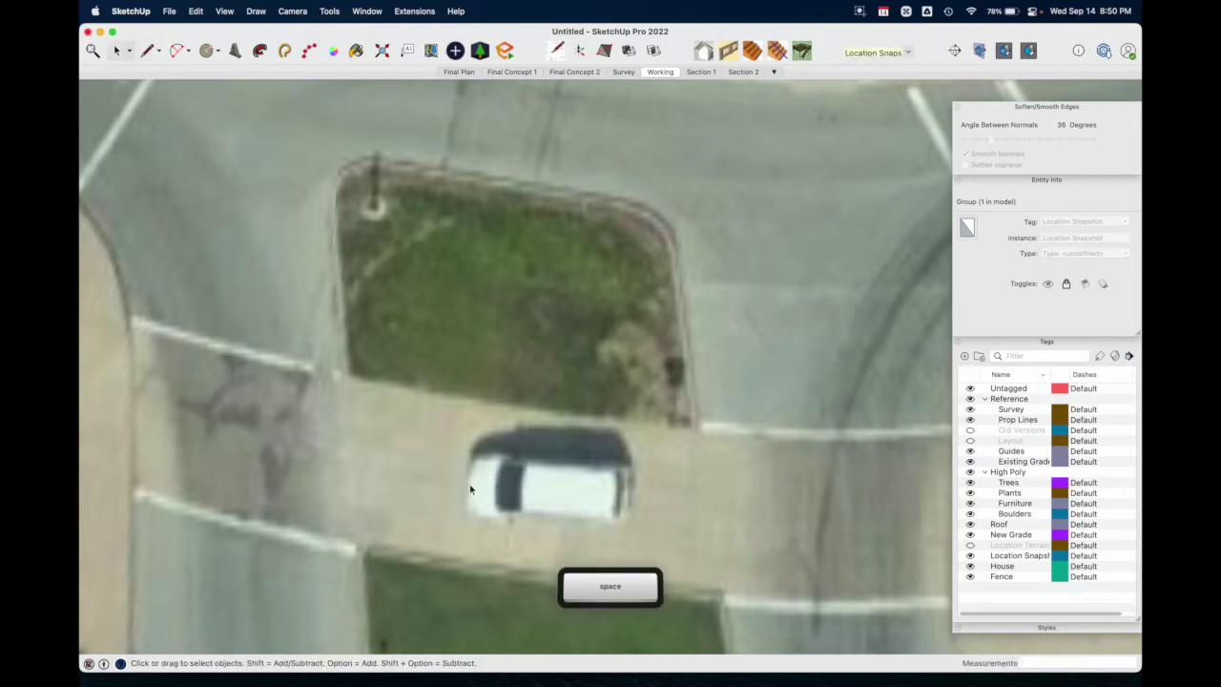
{"action": "scroll", "coordinate": [472, 490], "scroll_direction": "down", "scroll_amount": 4}
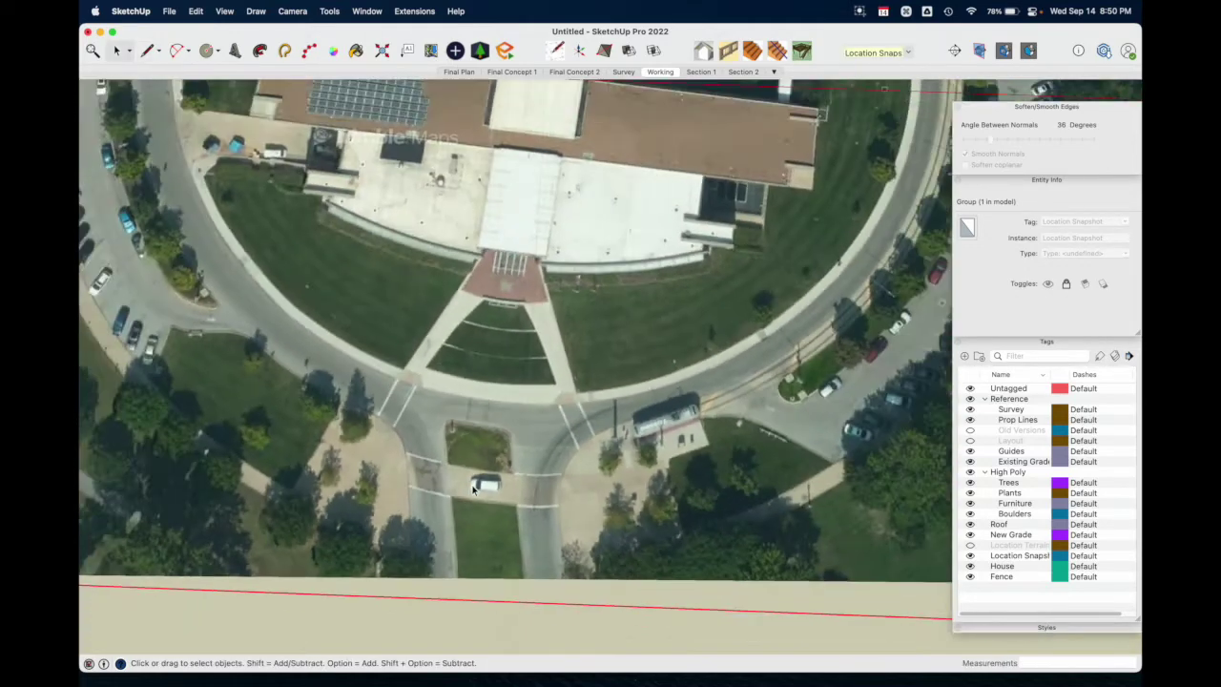
{"action": "scroll", "coordinate": [472, 486], "scroll_direction": "down", "scroll_amount": 8}
{"action": "middle_click_drag", "start_coordinate": [655, 422], "coordinate": [895, 557], "text": "shift"}
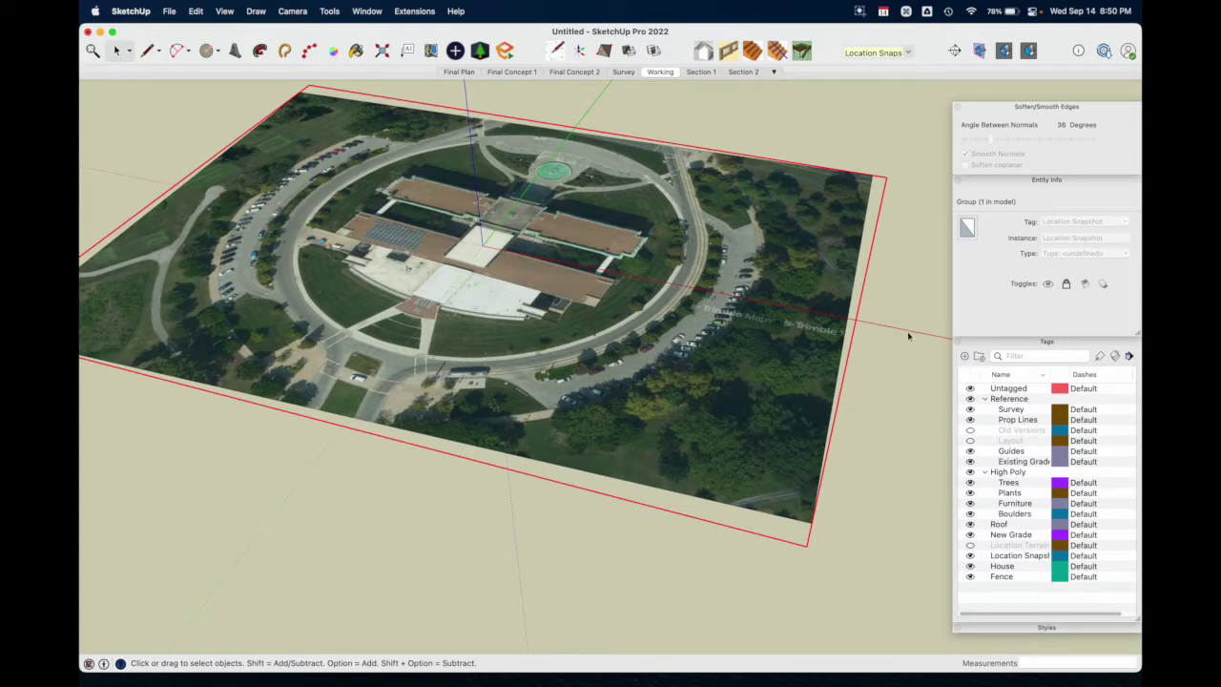
{"action": "left_click", "coordinate": [1017, 545]}
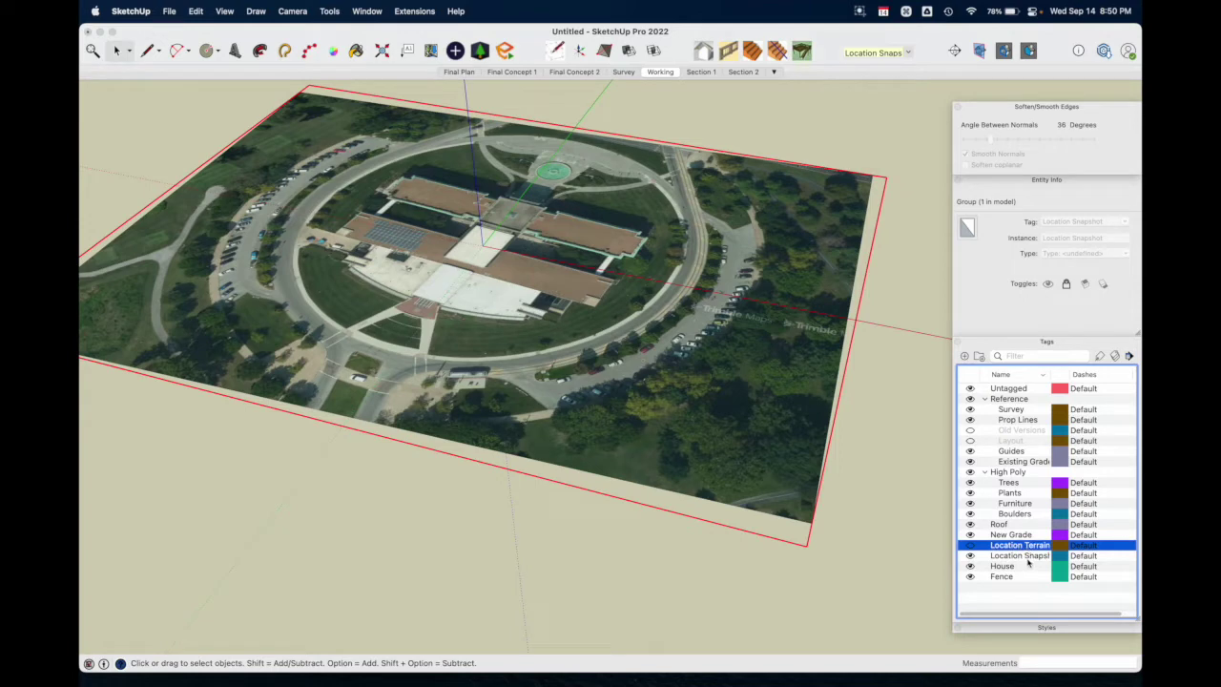
{"action": "left_click", "coordinate": [1027, 560]}
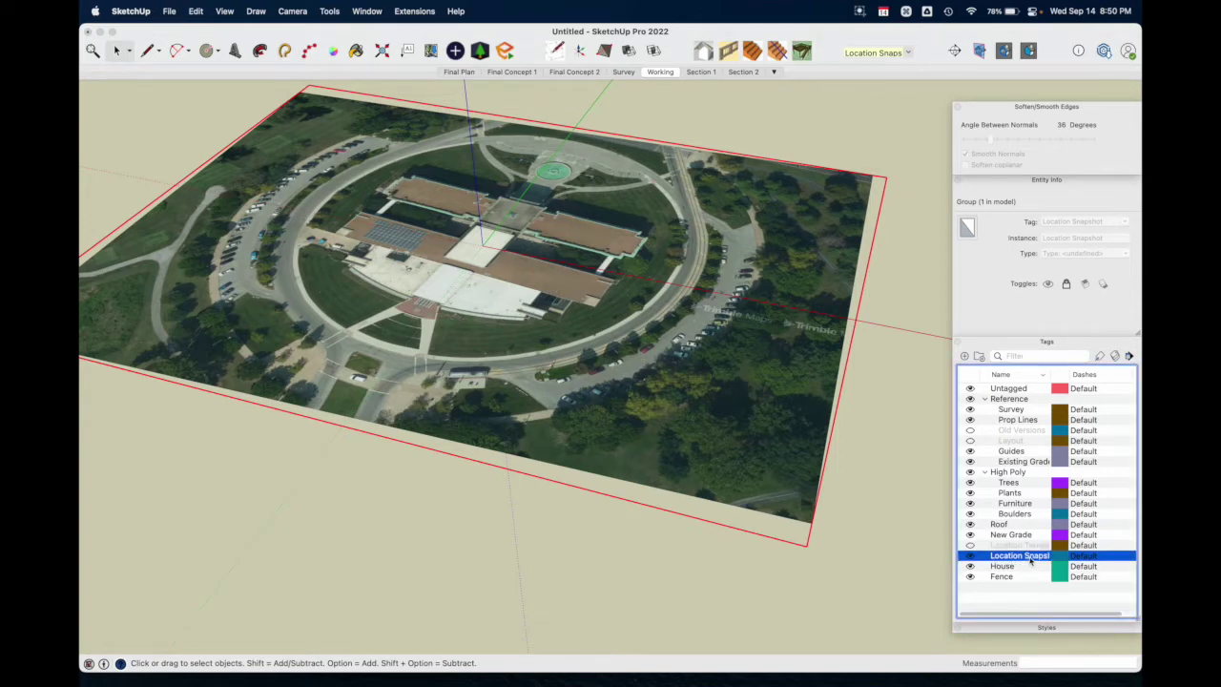
{"action": "left_click", "coordinate": [971, 546]}
- Hide the Location Snapshot tag and inspect the terrain surface on its own
{"action": "middle_click_drag", "start_coordinate": [897, 472], "coordinate": [754, 391]}
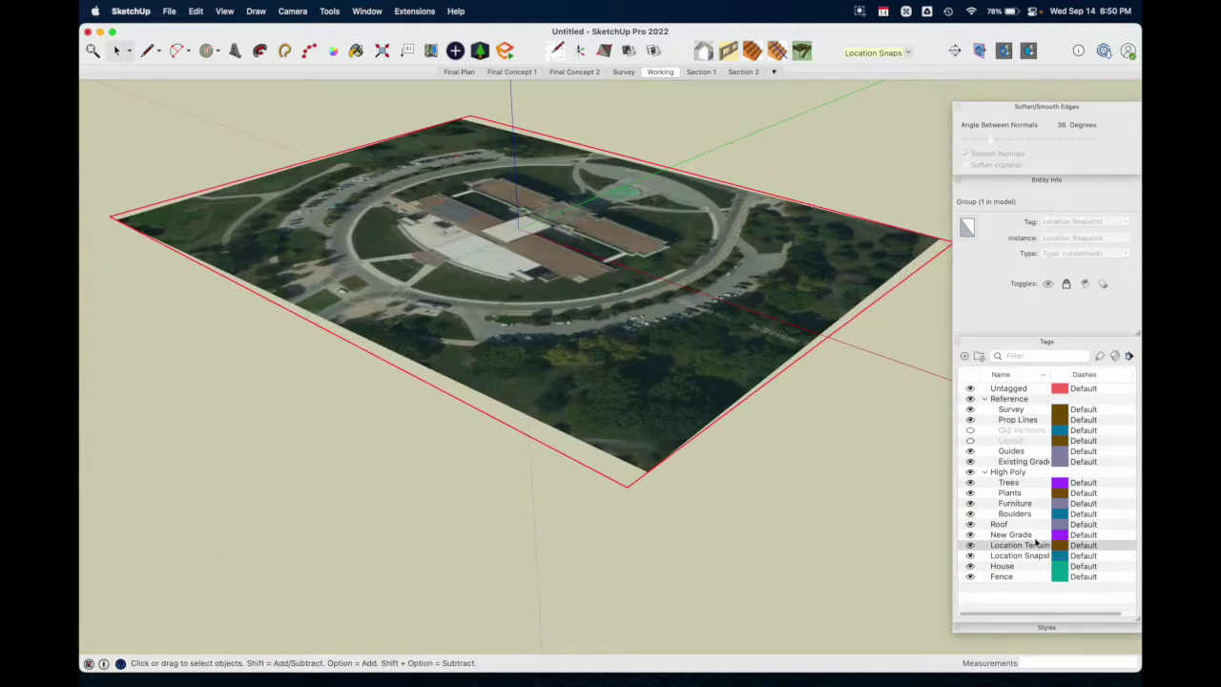
{"action": "left_click", "coordinate": [971, 556]}
{"action": "middle_click_drag", "start_coordinate": [589, 422], "coordinate": [693, 479]}
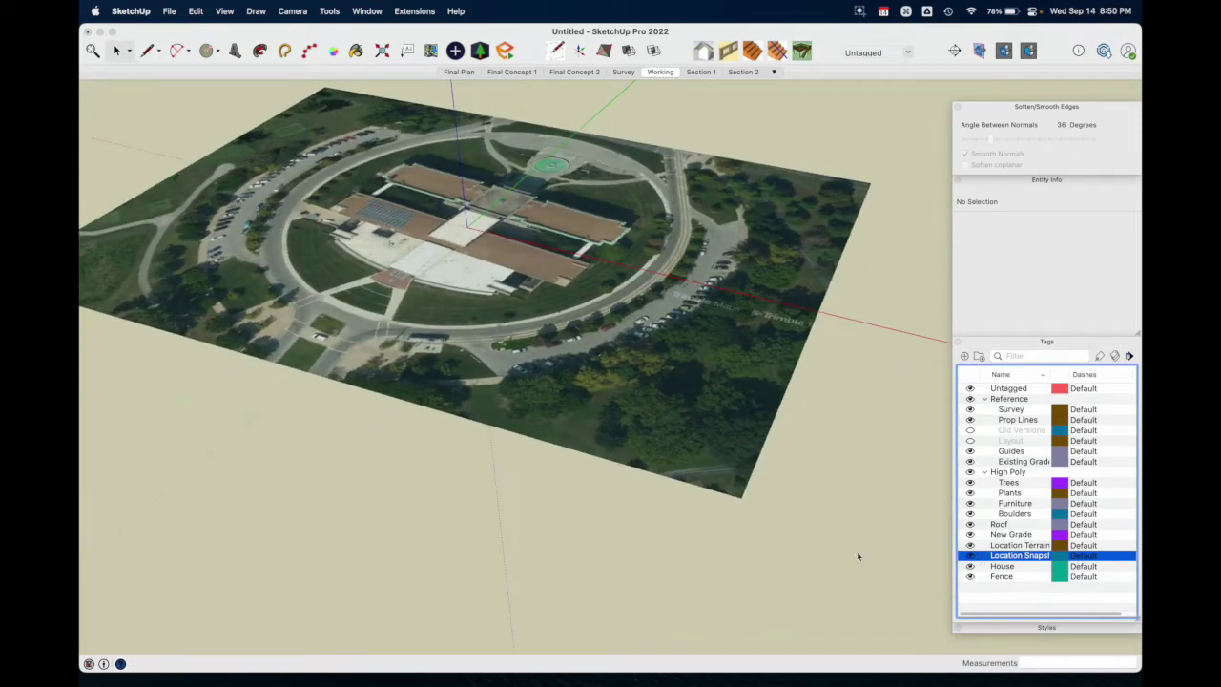
{"action": "middle_click_drag", "start_coordinate": [607, 354], "coordinate": [708, 407]}
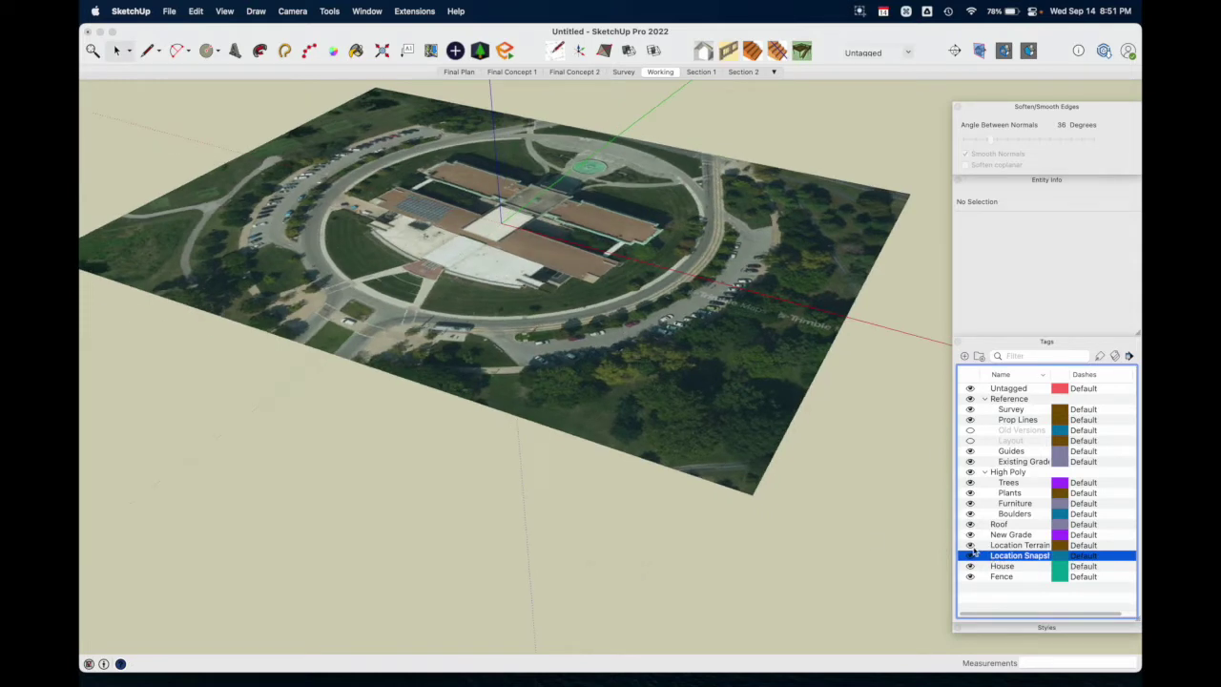
- Select both imported location groups, the terrain and the aerial snapshot, and unlock them
{"action": "left_click", "coordinate": [973, 548]}
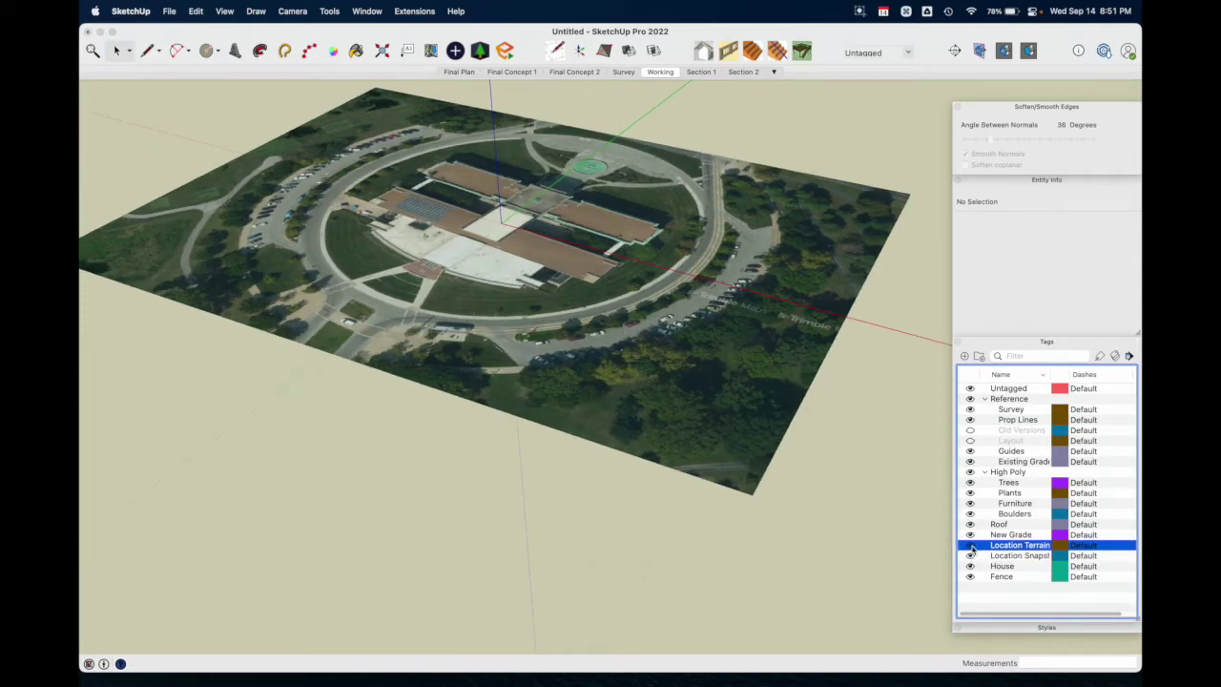
{"action": "left_click", "coordinate": [714, 462]}
{"action": "scroll", "coordinate": [713, 457], "scroll_direction": "up", "scroll_amount": 6}
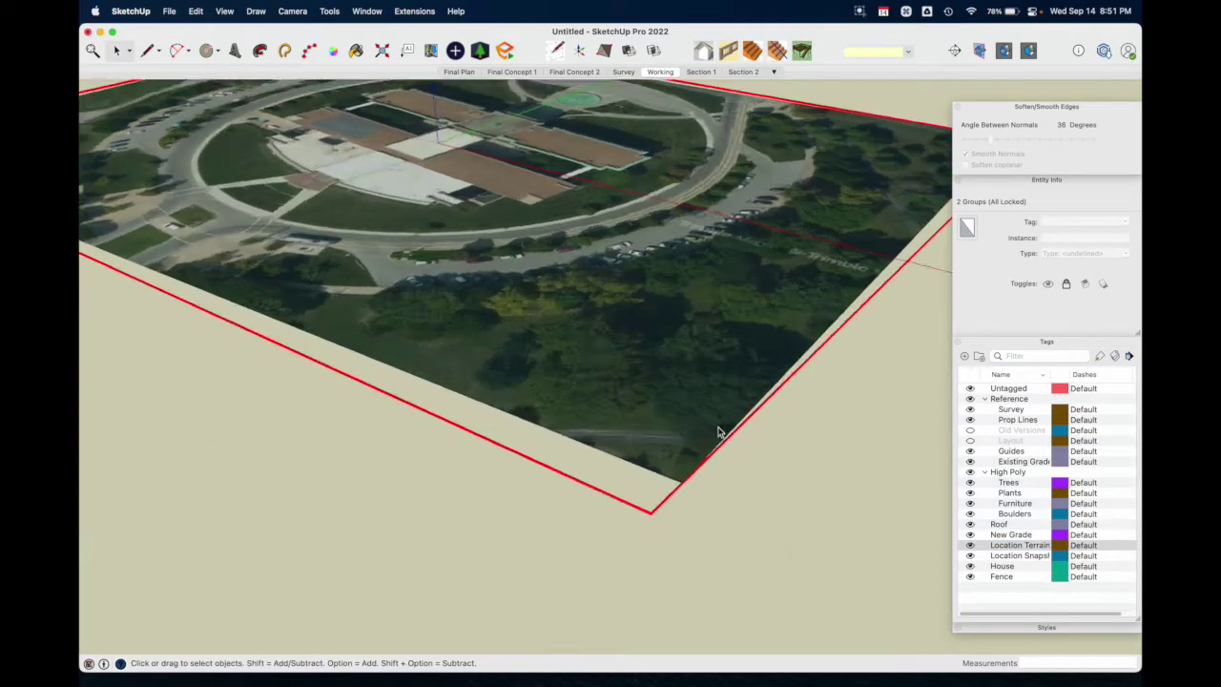
{"action": "middle_click_drag", "start_coordinate": [722, 457], "coordinate": [697, 296]}
{"action": "middle_click_drag", "start_coordinate": [357, 460], "coordinate": [712, 470]}
{"action": "scroll", "coordinate": [712, 471], "scroll_direction": "down", "scroll_amount": 10}
{"action": "right_click", "coordinate": [637, 437]}
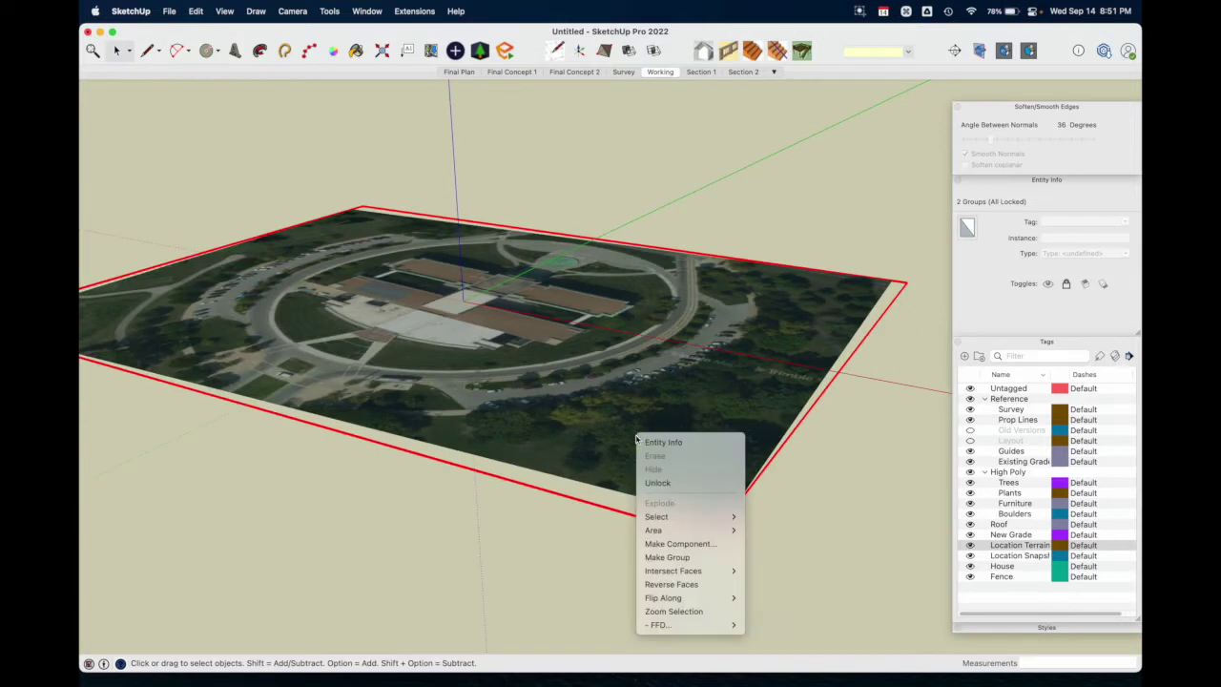
{"action": "left_click", "coordinate": [691, 482]}
{"action": "left_click", "coordinate": [816, 509]}
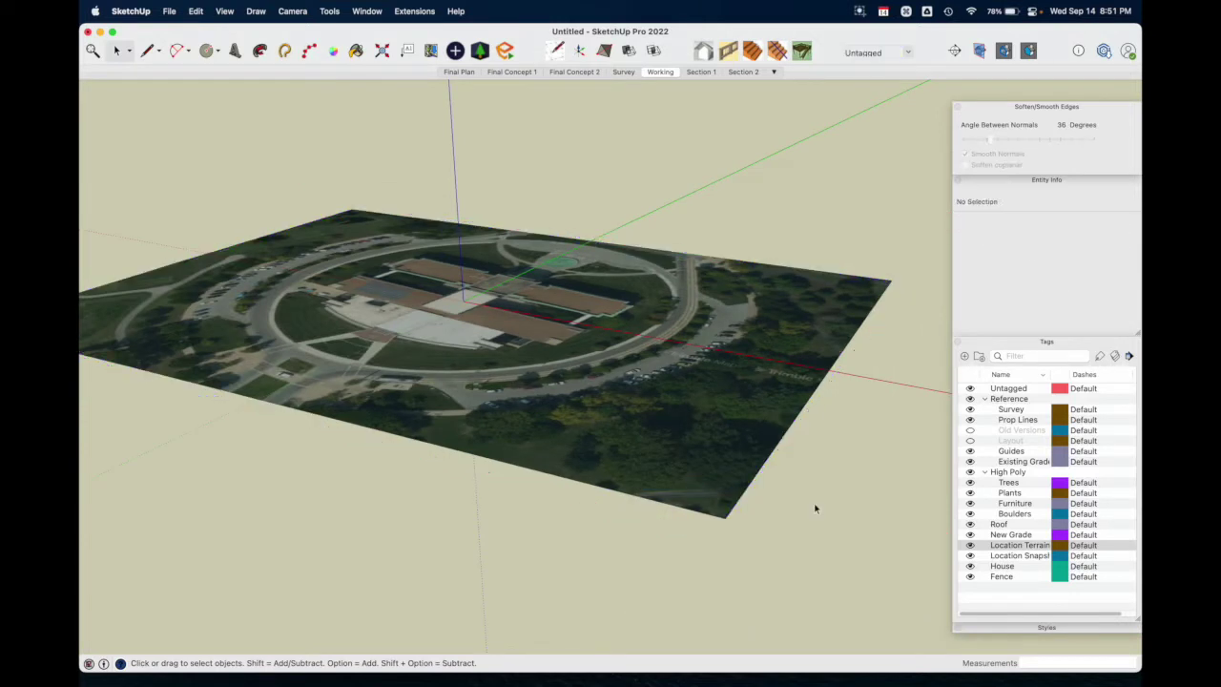
- Delete the Location Terrain tag together with the entities assigned to it
{"action": "right_click", "coordinate": [1017, 551]}
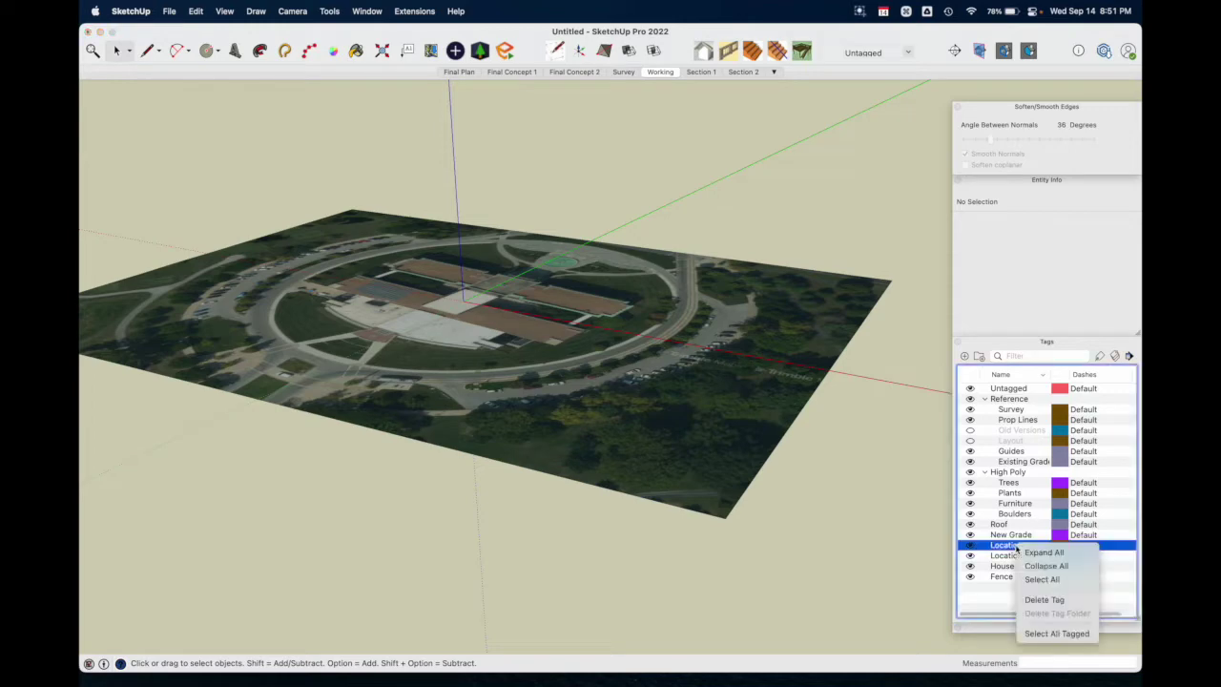
{"action": "left_click", "coordinate": [1041, 600]}
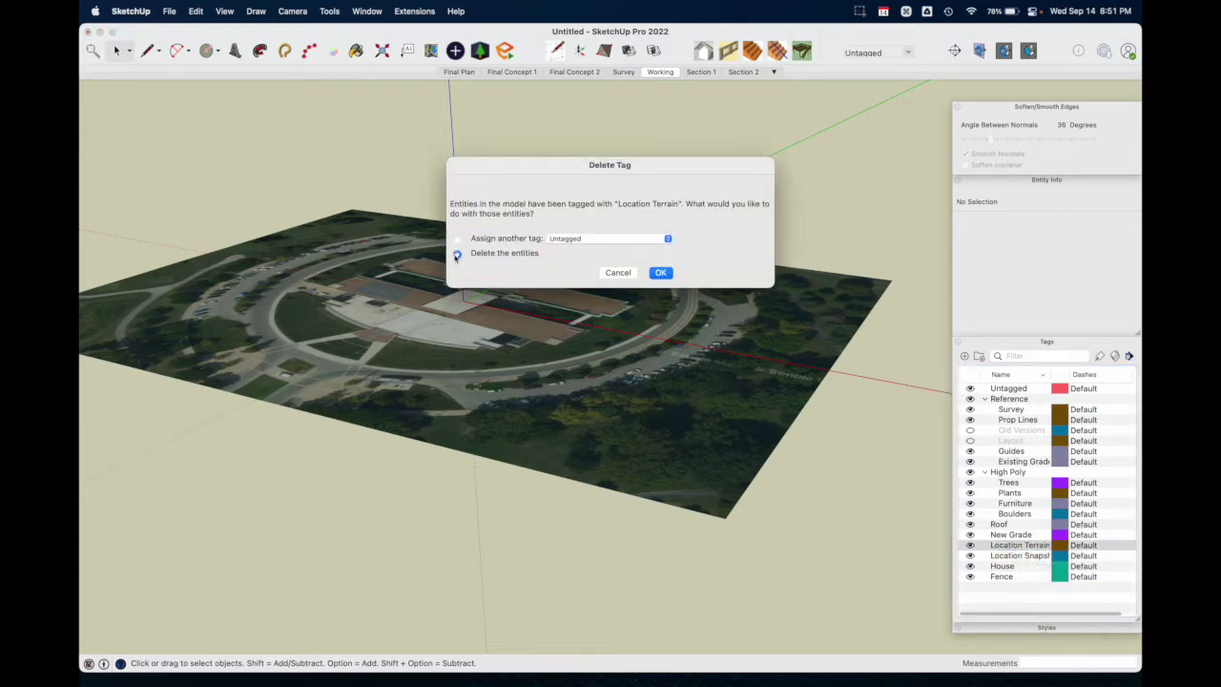
{"action": "left_click", "coordinate": [661, 274]}
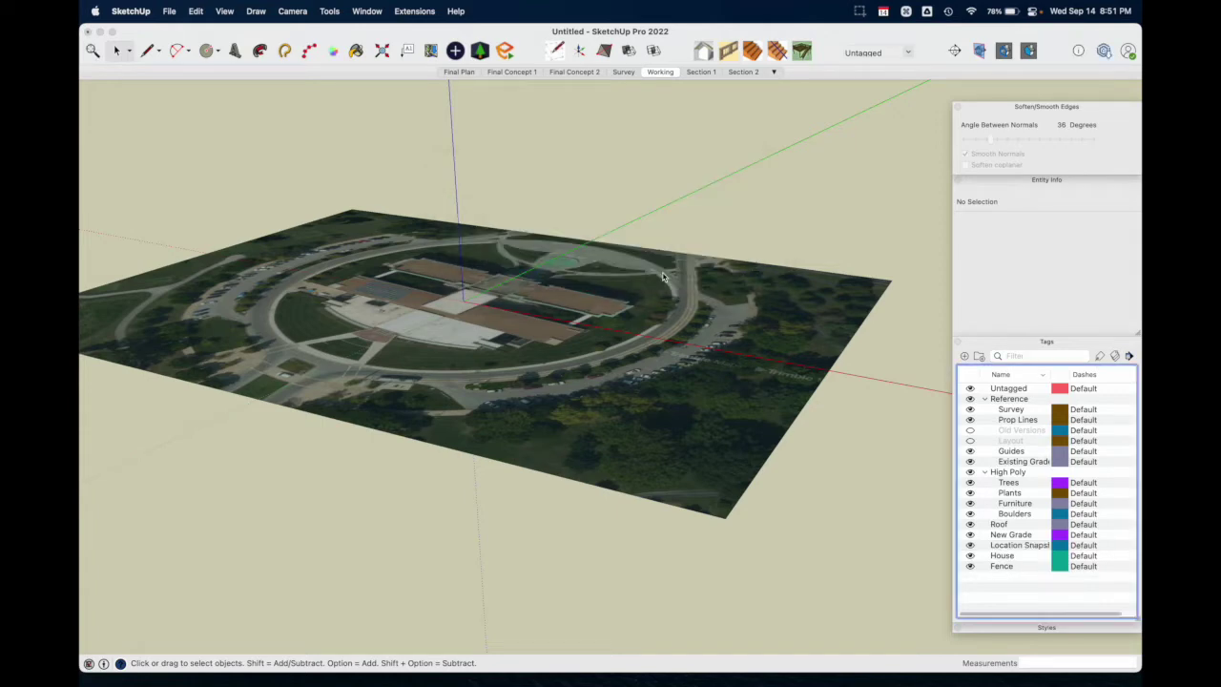
- Select the location snapshot group and move it from the Location Snapshot tag to the Survey tag
{"action": "left_click", "coordinate": [739, 397]}
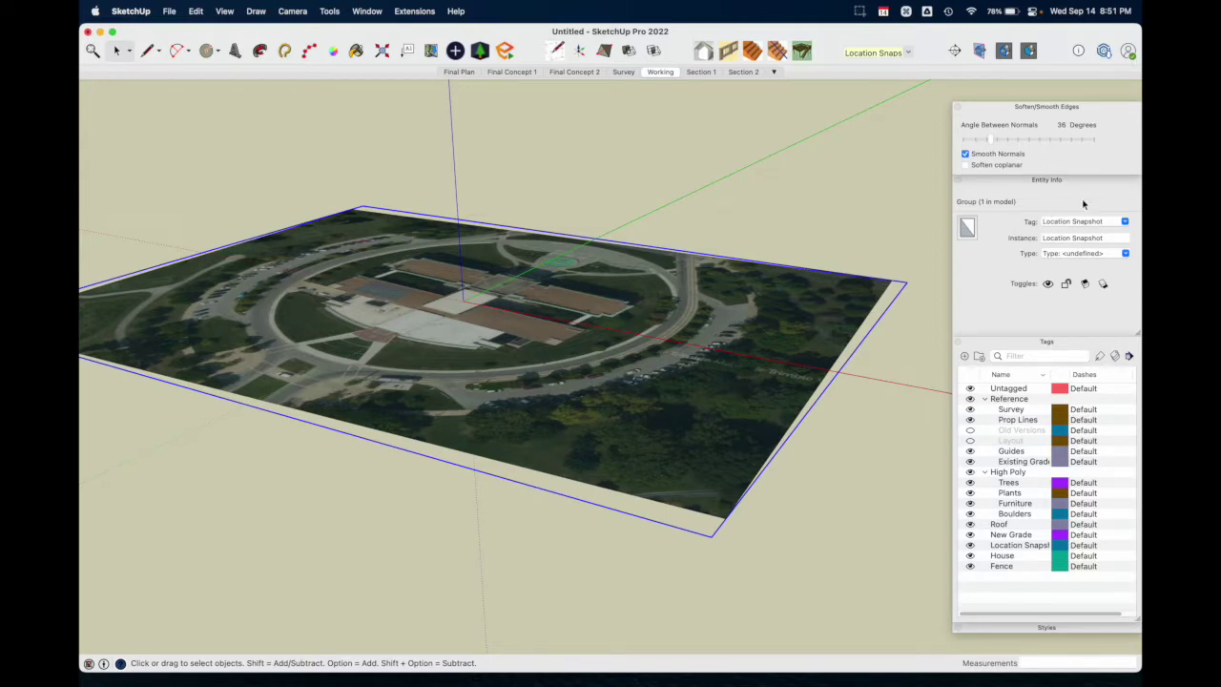
{"action": "left_click", "coordinate": [1125, 222]}
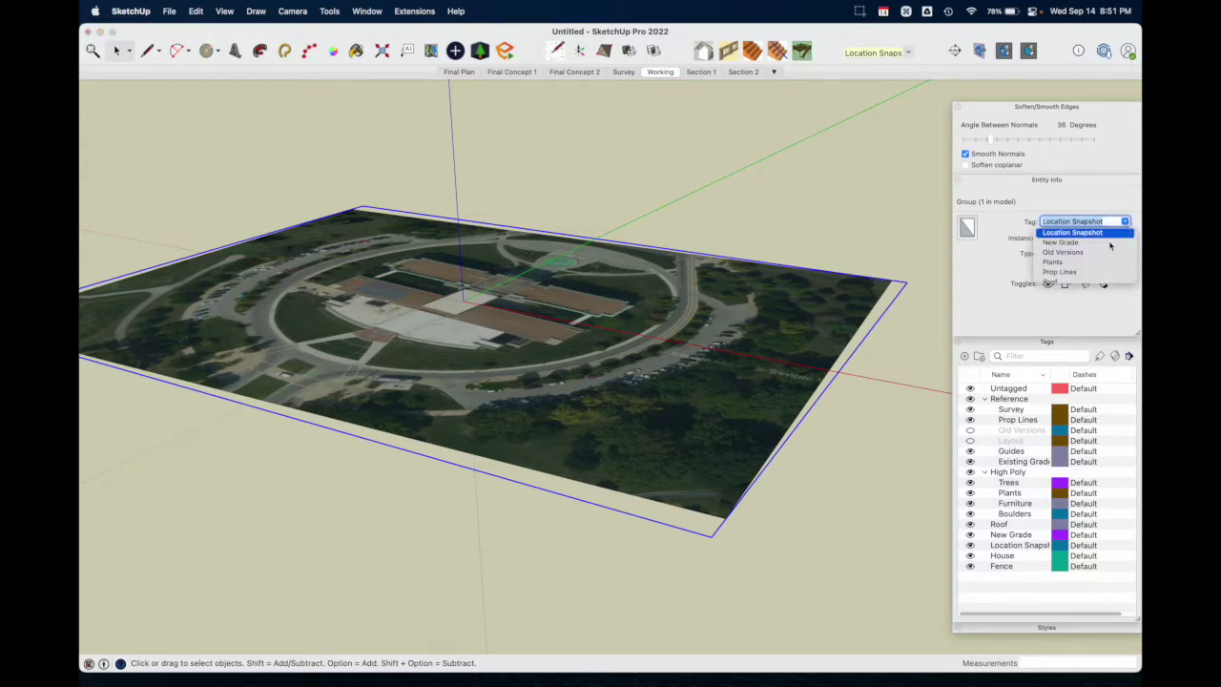
{"action": "scroll", "coordinate": [1109, 248], "scroll_direction": "down", "scroll_amount": 2}
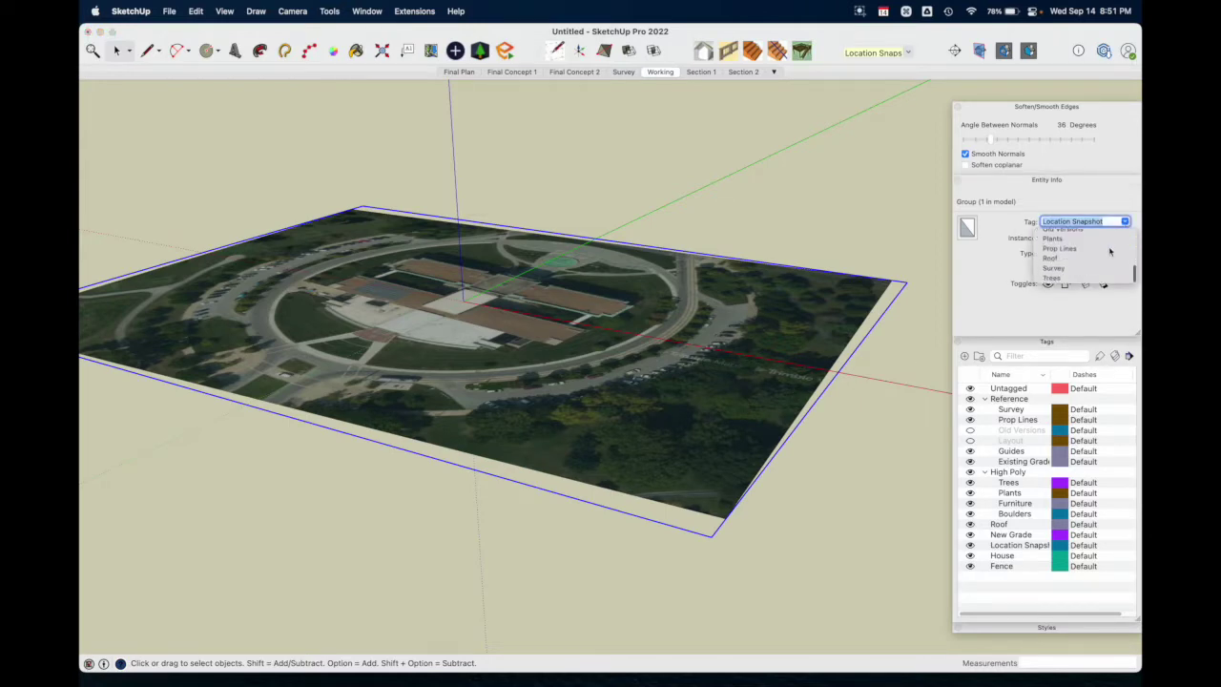
{"action": "left_click", "coordinate": [1057, 268]}
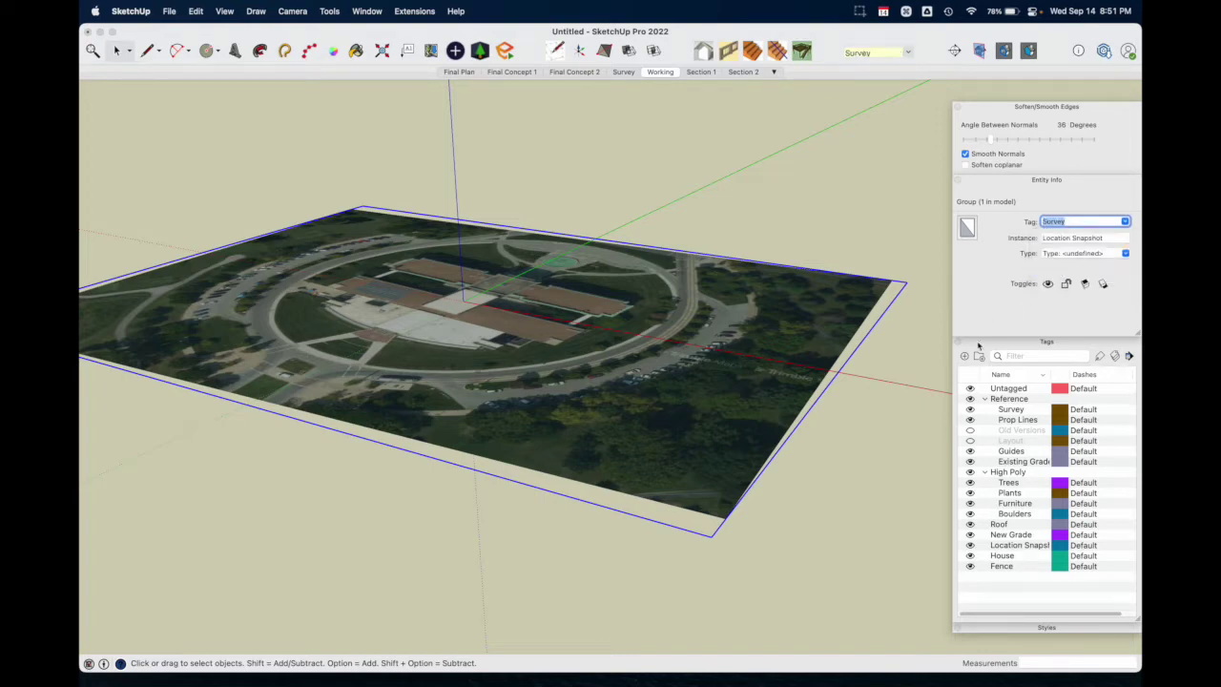
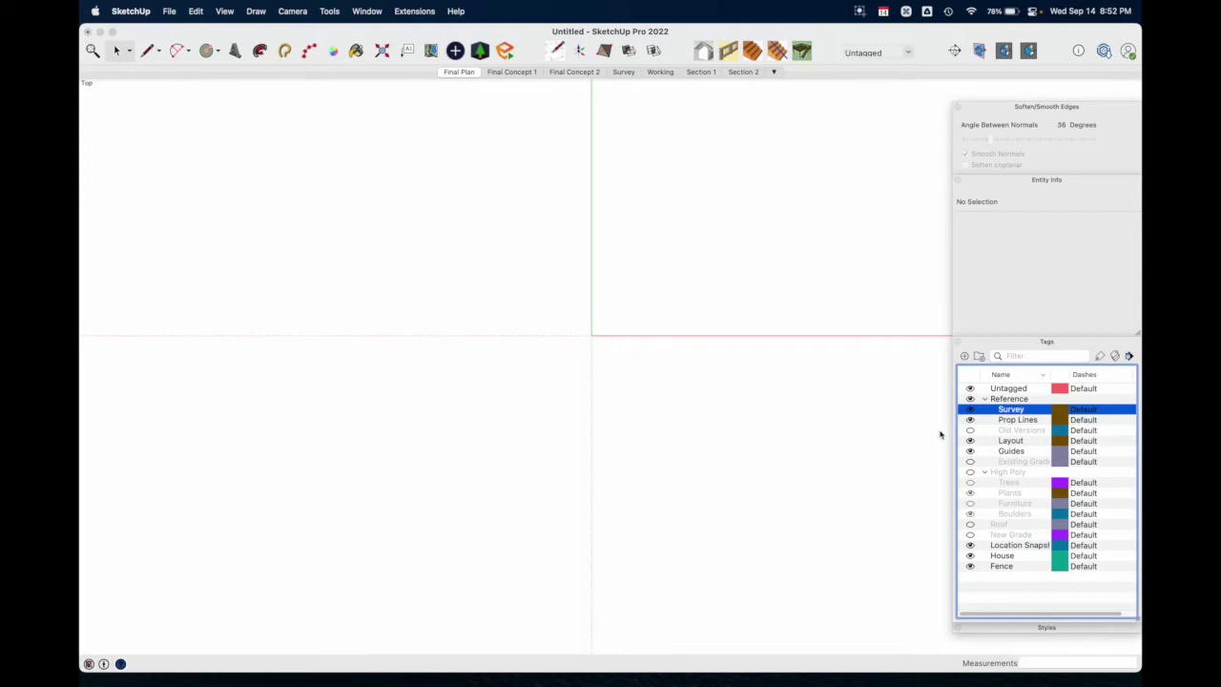
- Apply the Default Style from the Default Styles collection to the Final Plan view to reveal the aerial image
{"action": "left_click", "coordinate": [1076, 632]}
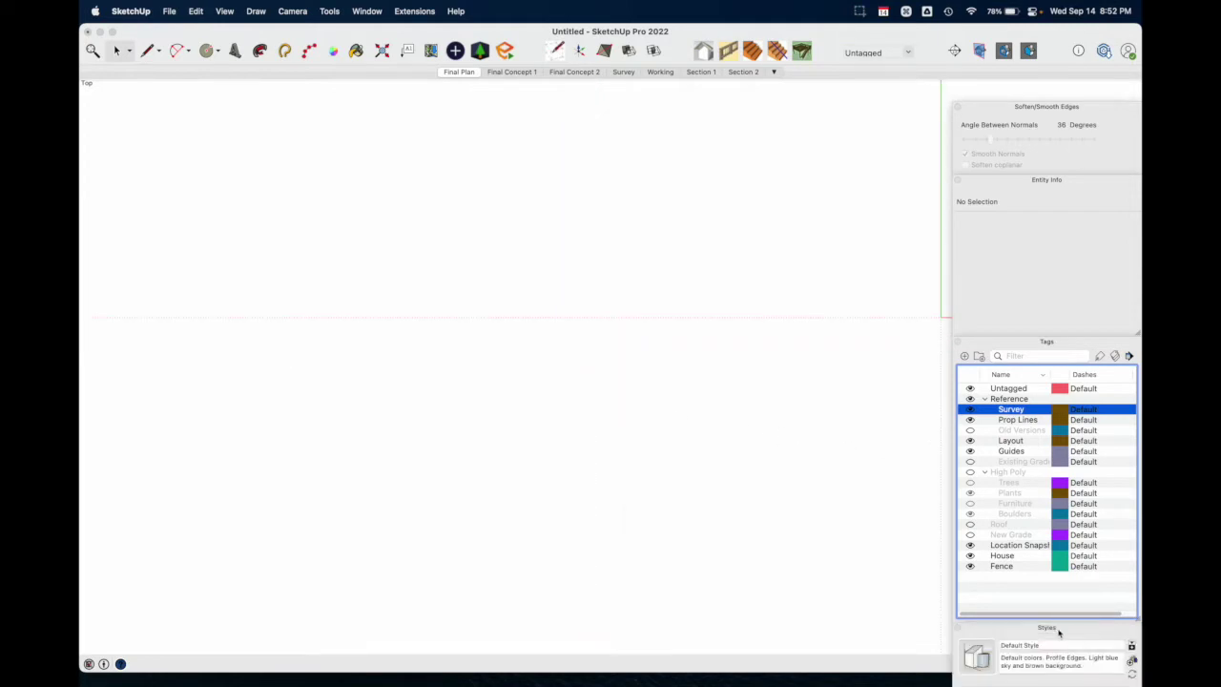
{"action": "left_click_drag", "start_coordinate": [1063, 630], "coordinate": [862, 346]}
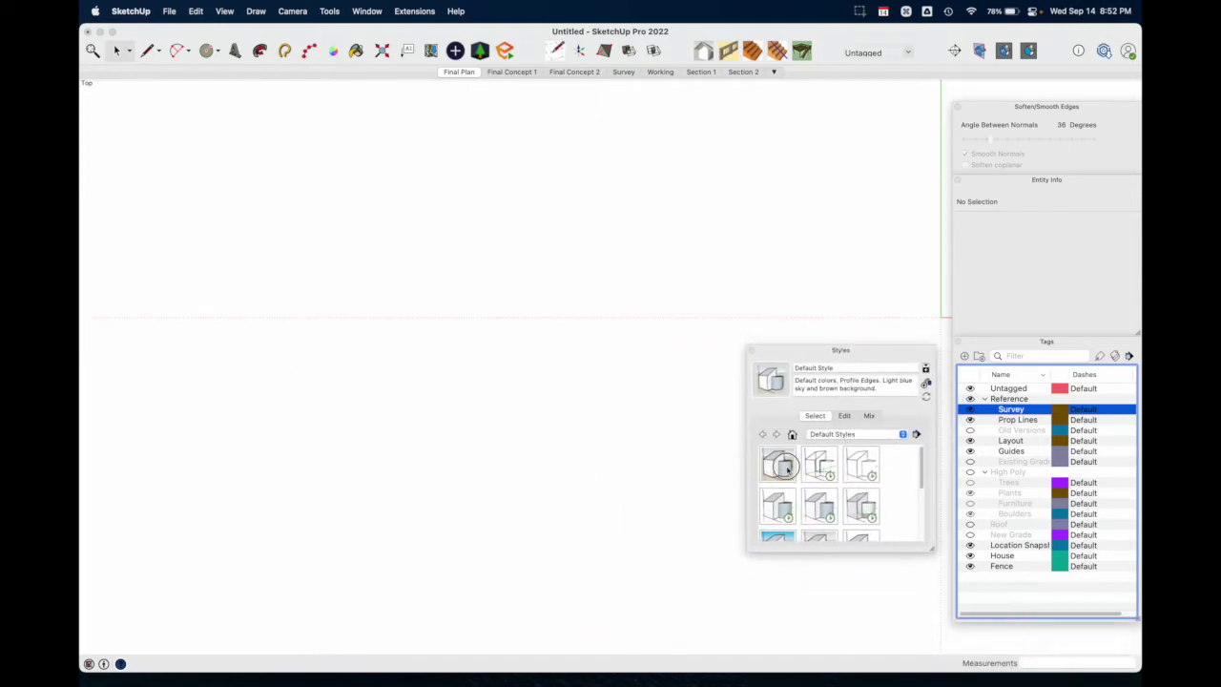
{"action": "left_click", "coordinate": [781, 464]}
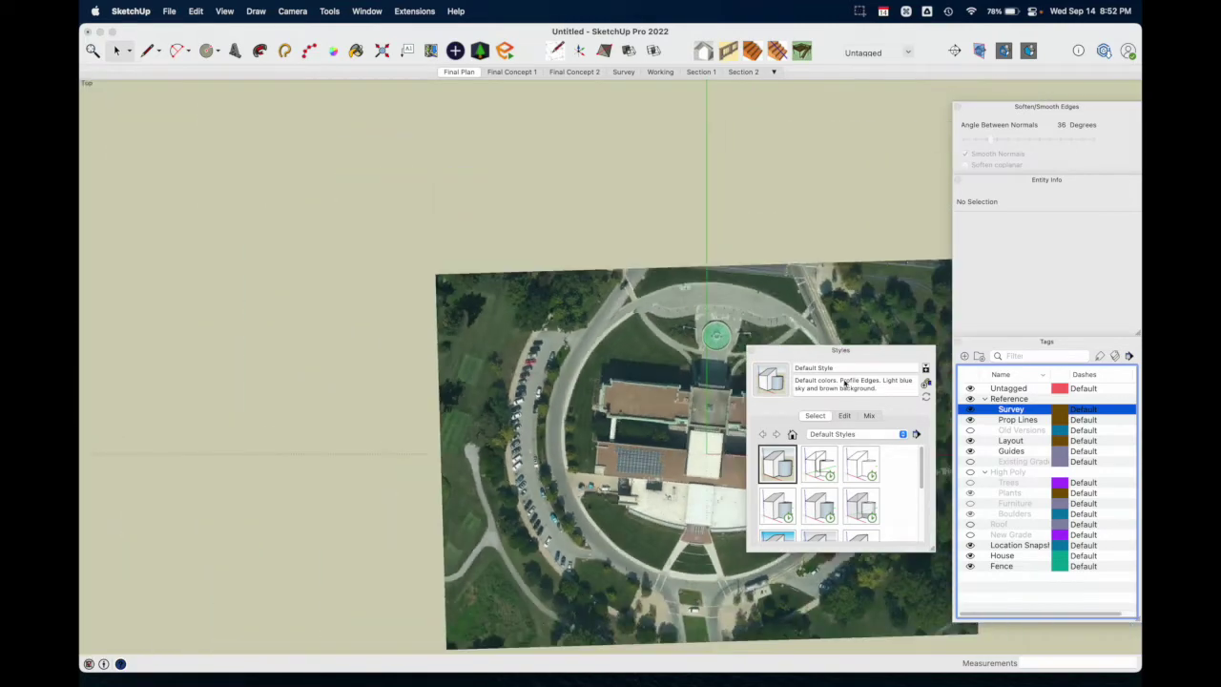
{"action": "left_click", "coordinate": [861, 351]}
{"action": "left_click_drag", "start_coordinate": [862, 351], "coordinate": [992, 629]}
{"action": "middle_click_drag", "start_coordinate": [911, 606], "coordinate": [771, 353]}
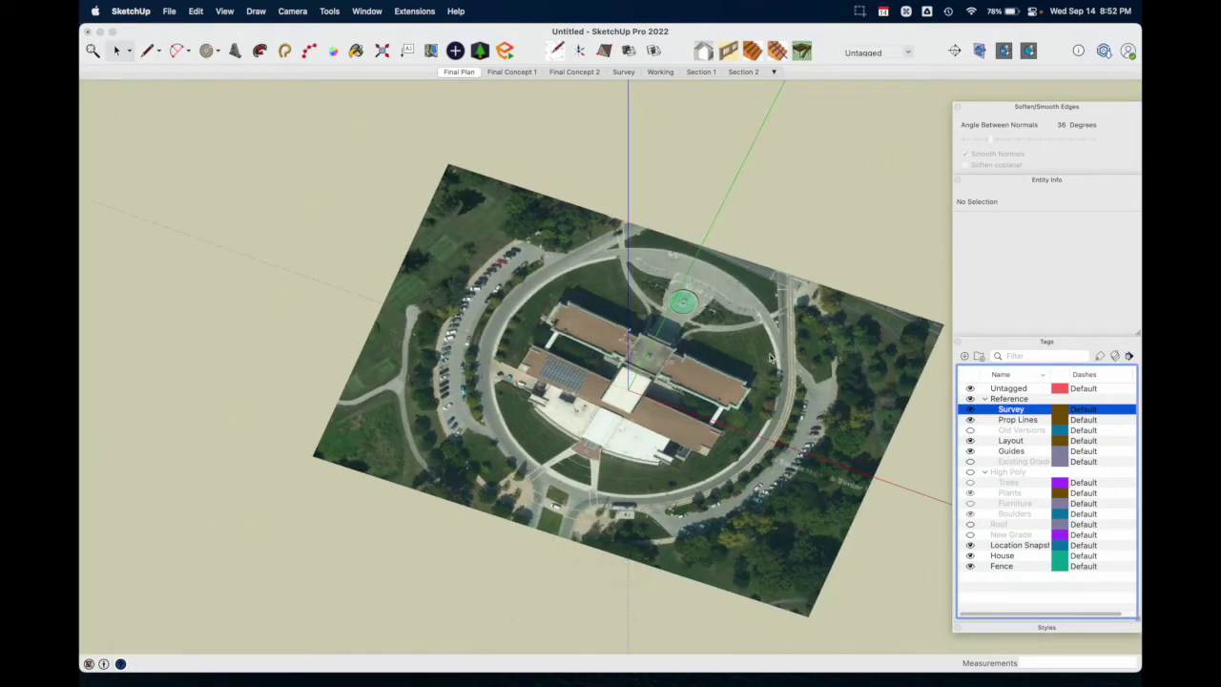
- Switch to the Working scene and make the Survey tag visible
{"action": "left_click", "coordinate": [664, 73]}
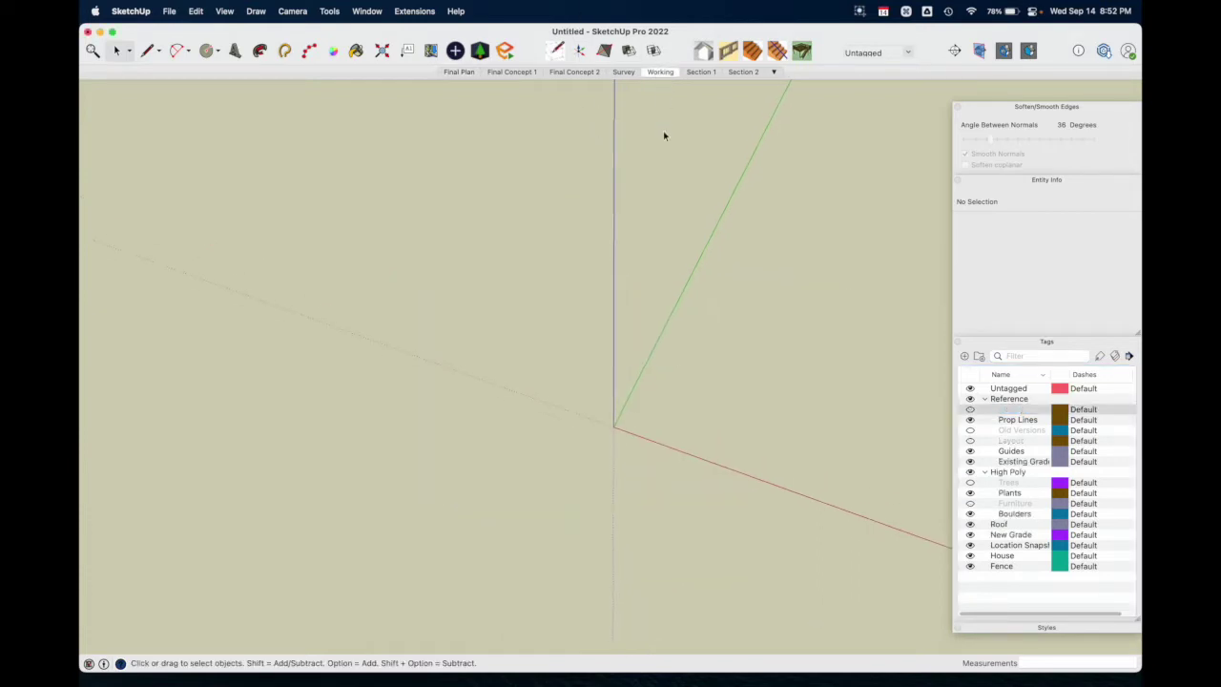
{"action": "left_click", "coordinate": [970, 412]}
{"action": "scroll", "coordinate": [526, 427], "scroll_direction": "down", "scroll_amount": 5}
{"action": "middle_click_drag", "start_coordinate": [515, 382], "coordinate": [525, 416]}
{"action": "scroll", "coordinate": [525, 412], "scroll_direction": "down", "scroll_amount": 4}
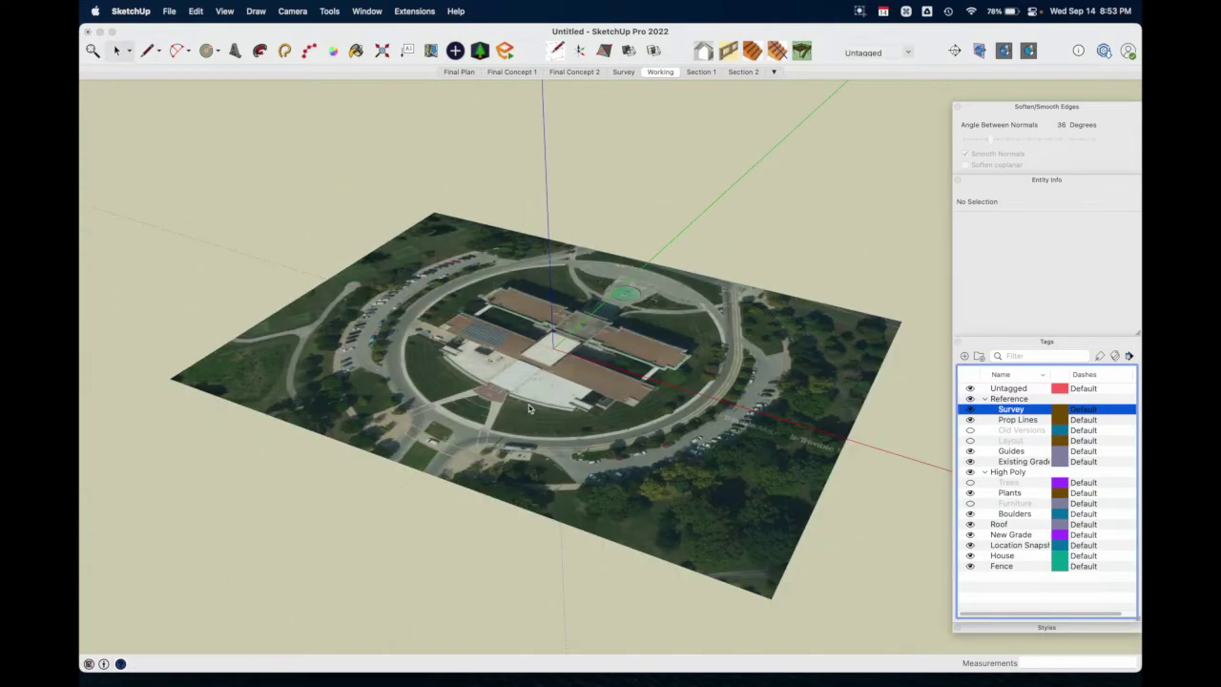
- Select the aerial image group, choose Survey again as its tag and clear the selection
{"action": "left_click", "coordinate": [696, 486]}
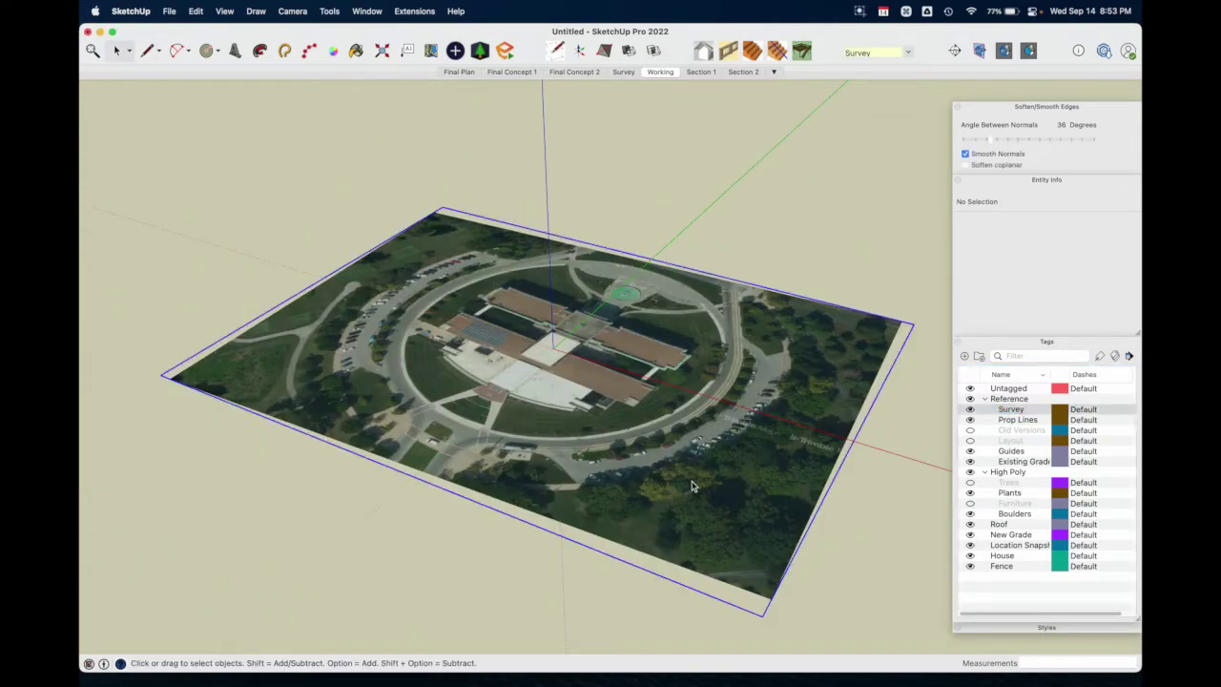
{"action": "left_click", "coordinate": [909, 53]}
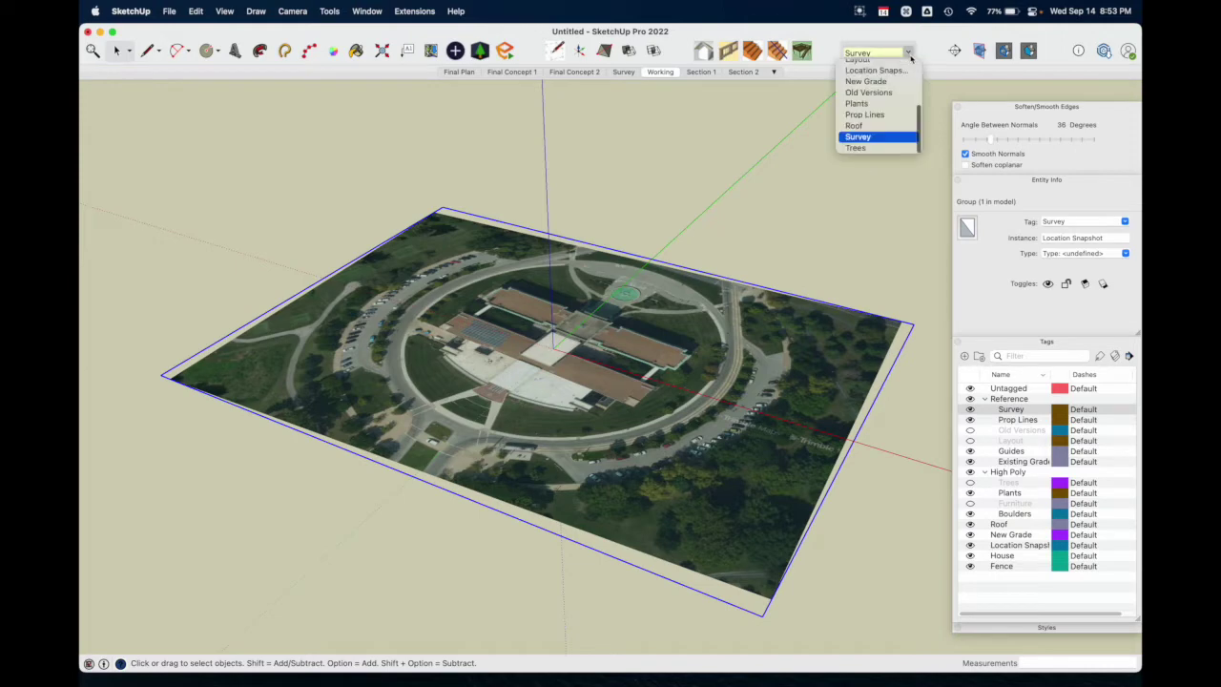
{"action": "left_click", "coordinate": [875, 137]}
{"action": "left_click", "coordinate": [761, 261]}
{"action": "middle_click_drag", "start_coordinate": [762, 260], "coordinate": [610, 412]}
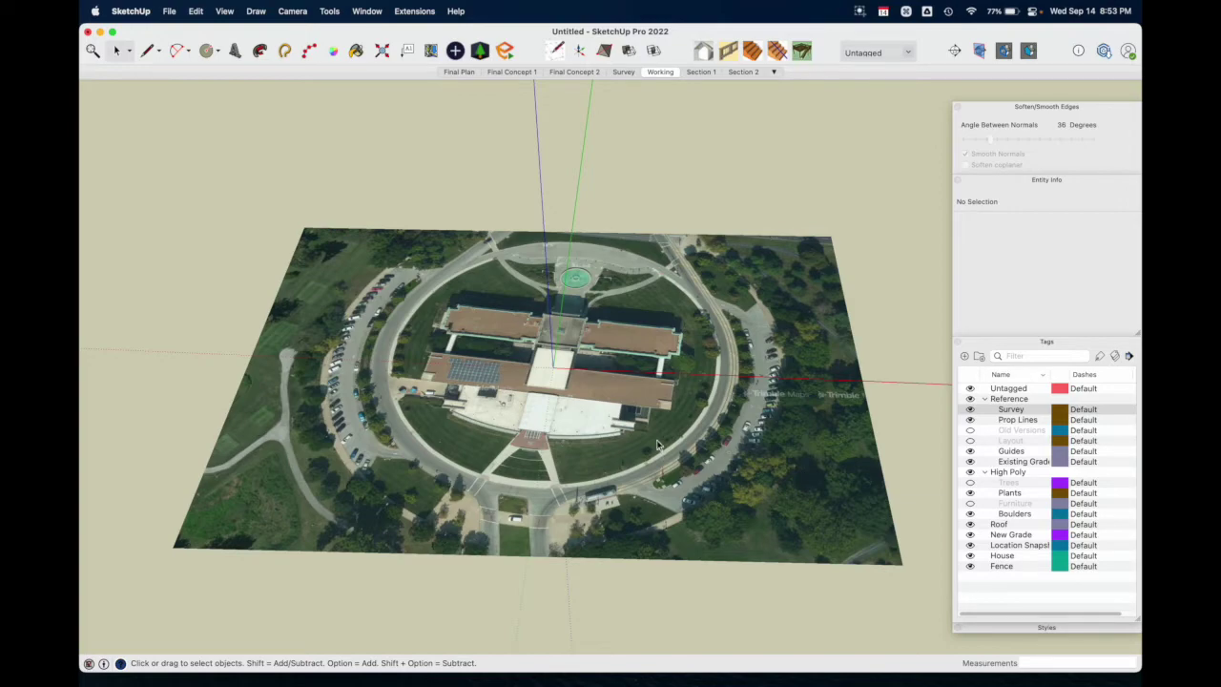
- Draw two connected edges totalling about 78' 8" over the trees near the aerial image's corner with the Line tool
{"action": "left_click", "coordinate": [579, 405]}
{"action": "scroll", "coordinate": [579, 404], "scroll_direction": "up", "scroll_amount": 5}
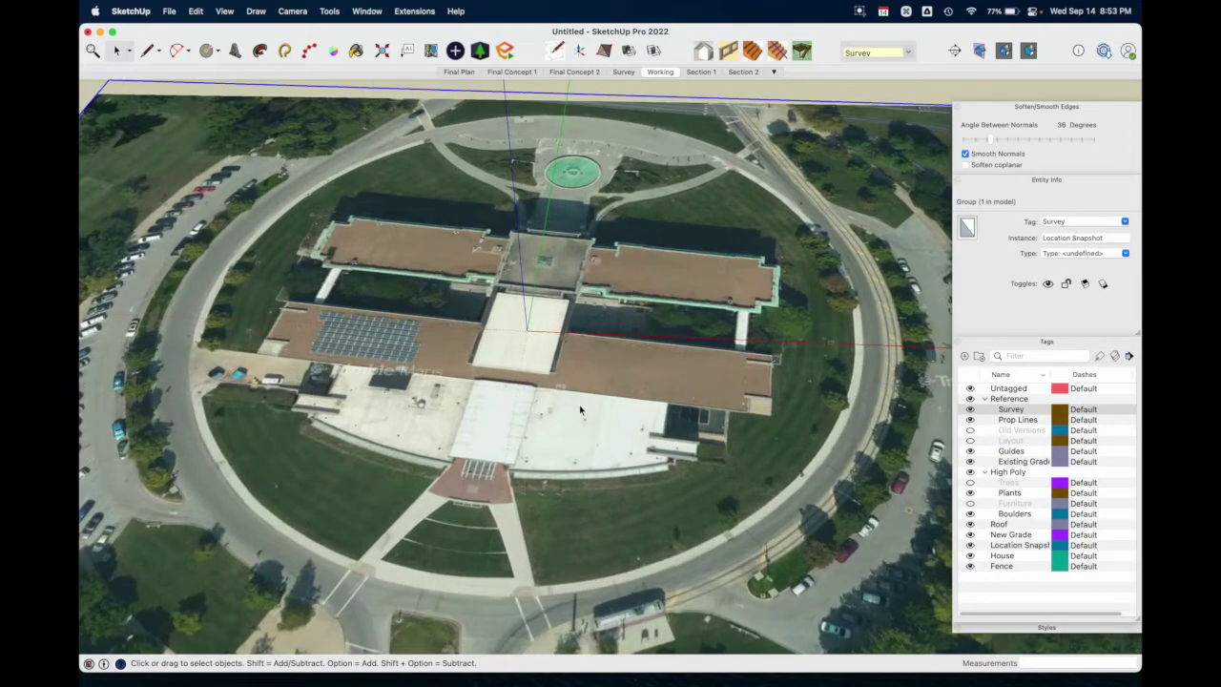
{"action": "scroll", "coordinate": [579, 404], "scroll_direction": "up", "scroll_amount": 3}
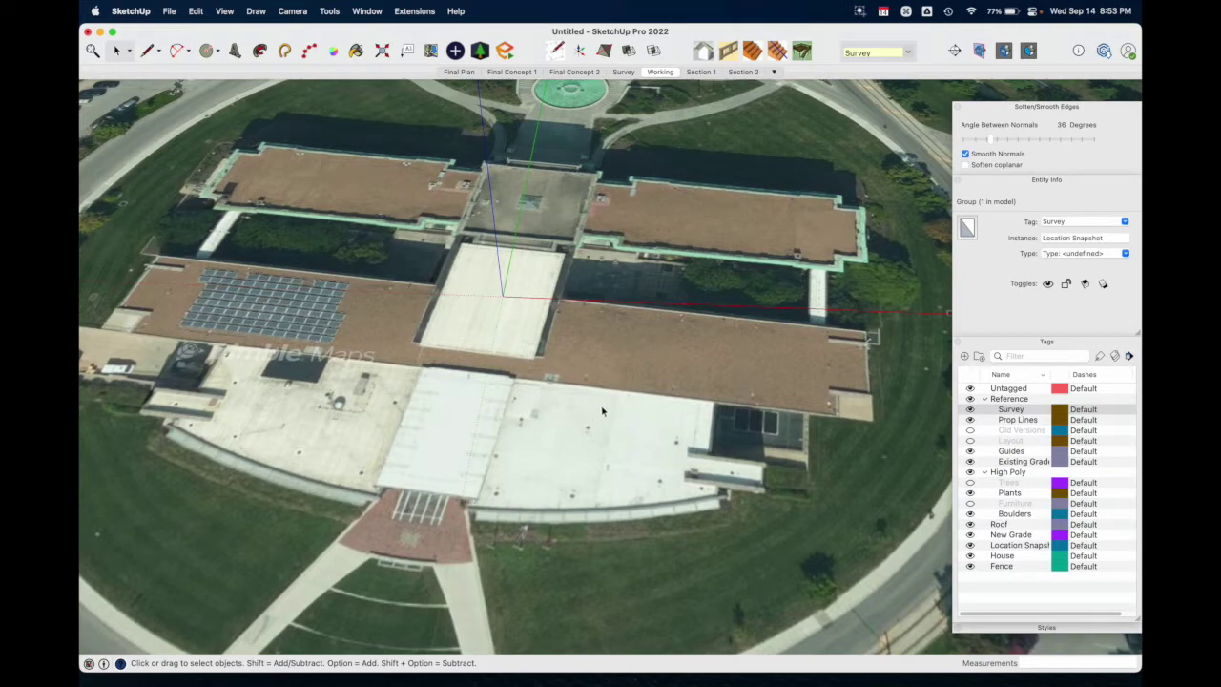
{"action": "middle_click_drag", "start_coordinate": [611, 412], "coordinate": [561, 358]}
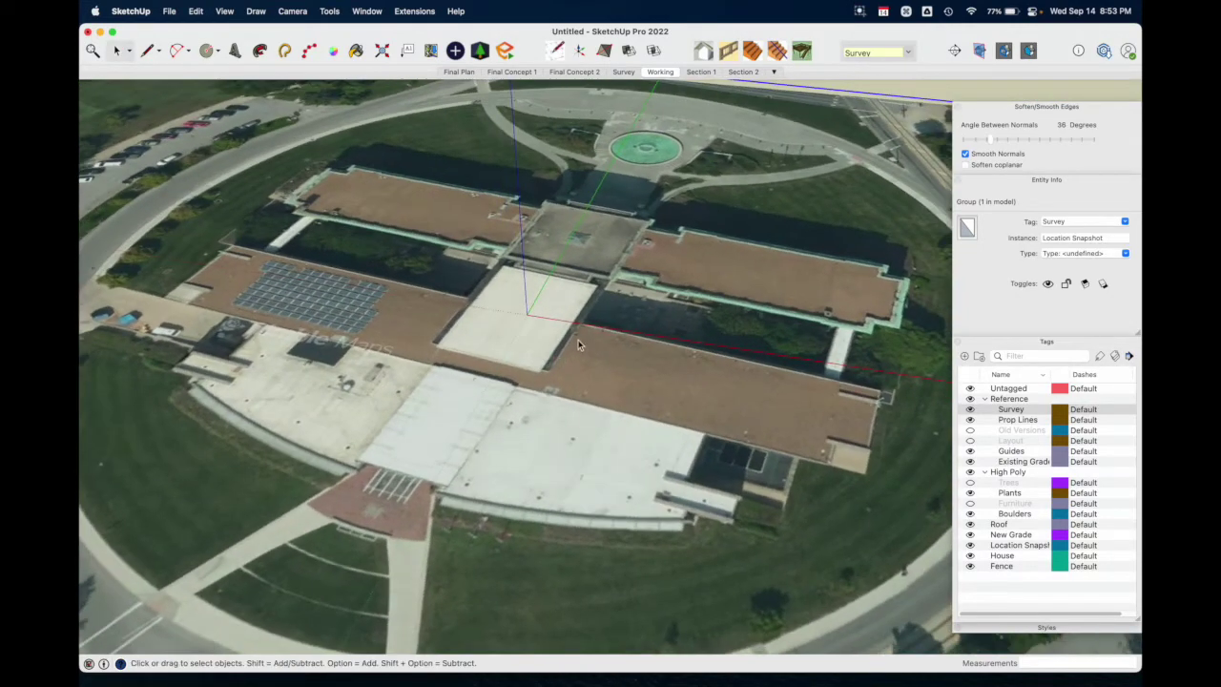
{"action": "scroll", "coordinate": [577, 367], "scroll_direction": "down", "scroll_amount": 5}
{"action": "key", "text": "l"}
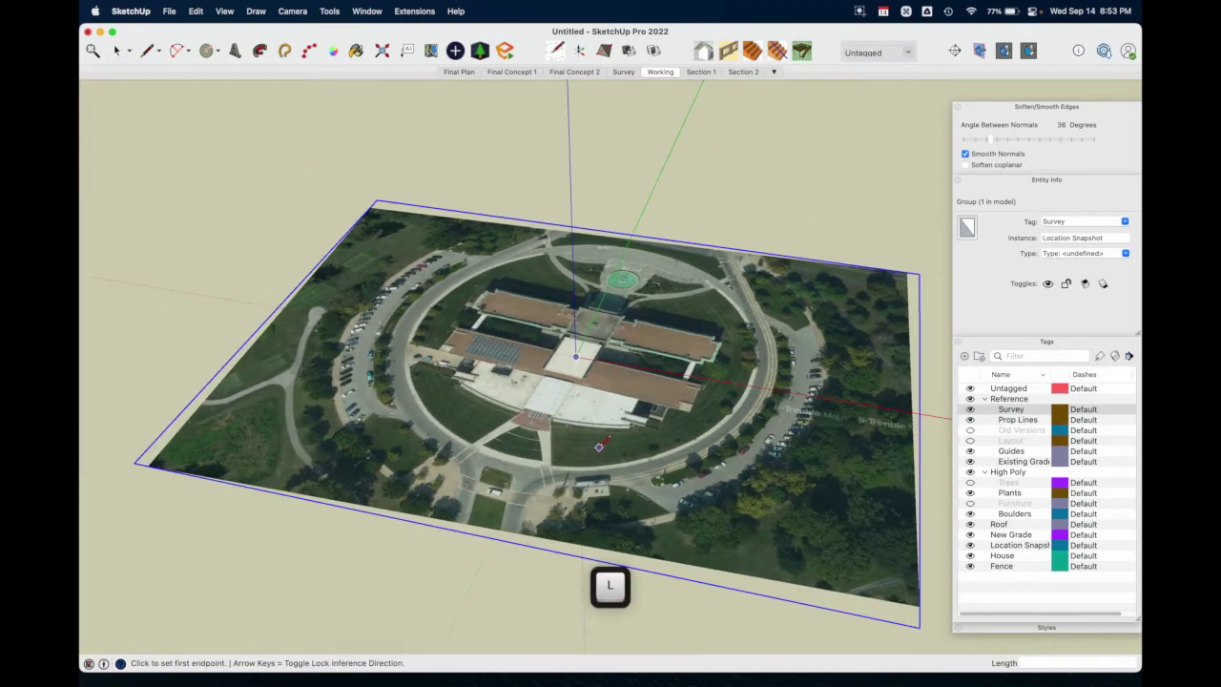
{"action": "left_click", "coordinate": [839, 548]}
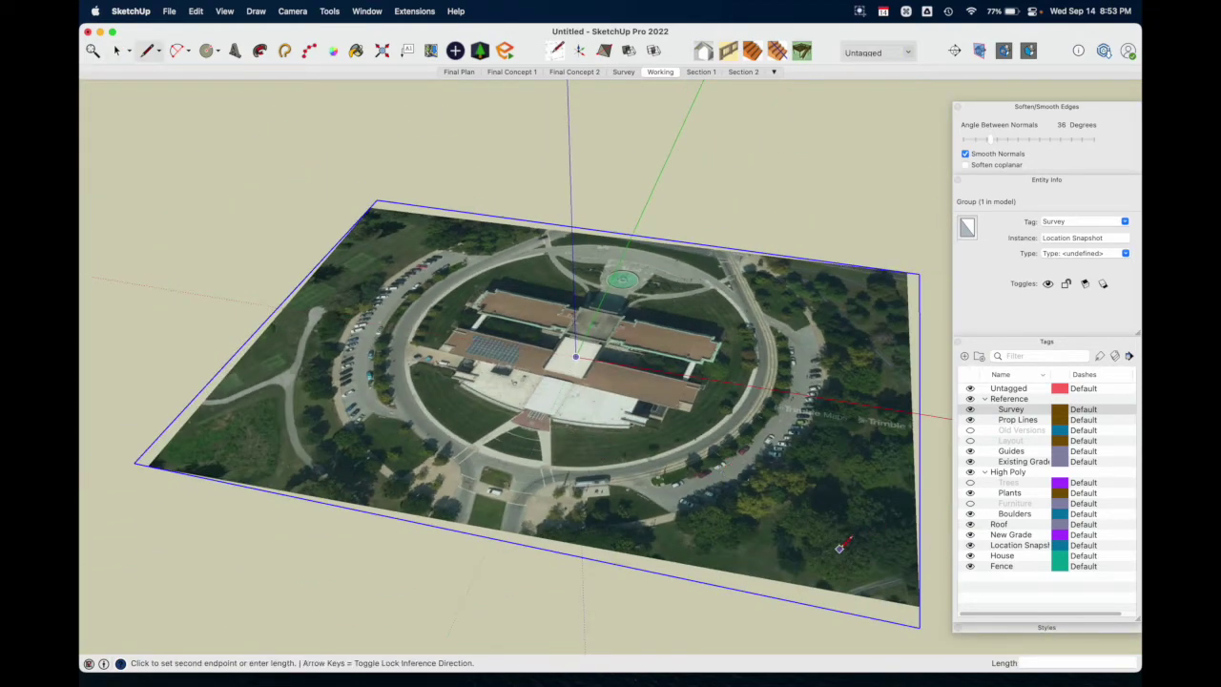
{"action": "scroll", "coordinate": [843, 505], "scroll_direction": "up", "scroll_amount": 5}
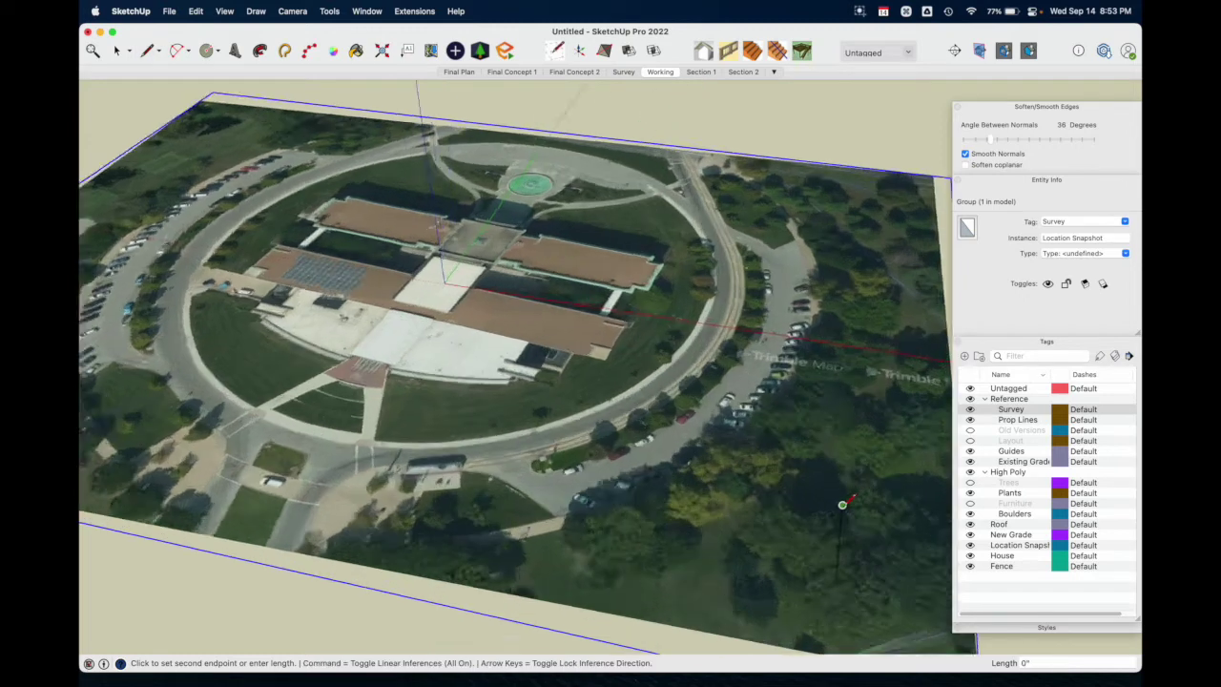
{"action": "key", "text": "space"}
- Select the two connected edges over the trees and combine them into a group
{"action": "middle_click_drag", "start_coordinate": [818, 519], "coordinate": [777, 477], "text": "shift"}
{"action": "left_click_drag", "start_coordinate": [747, 430], "coordinate": [802, 572]}
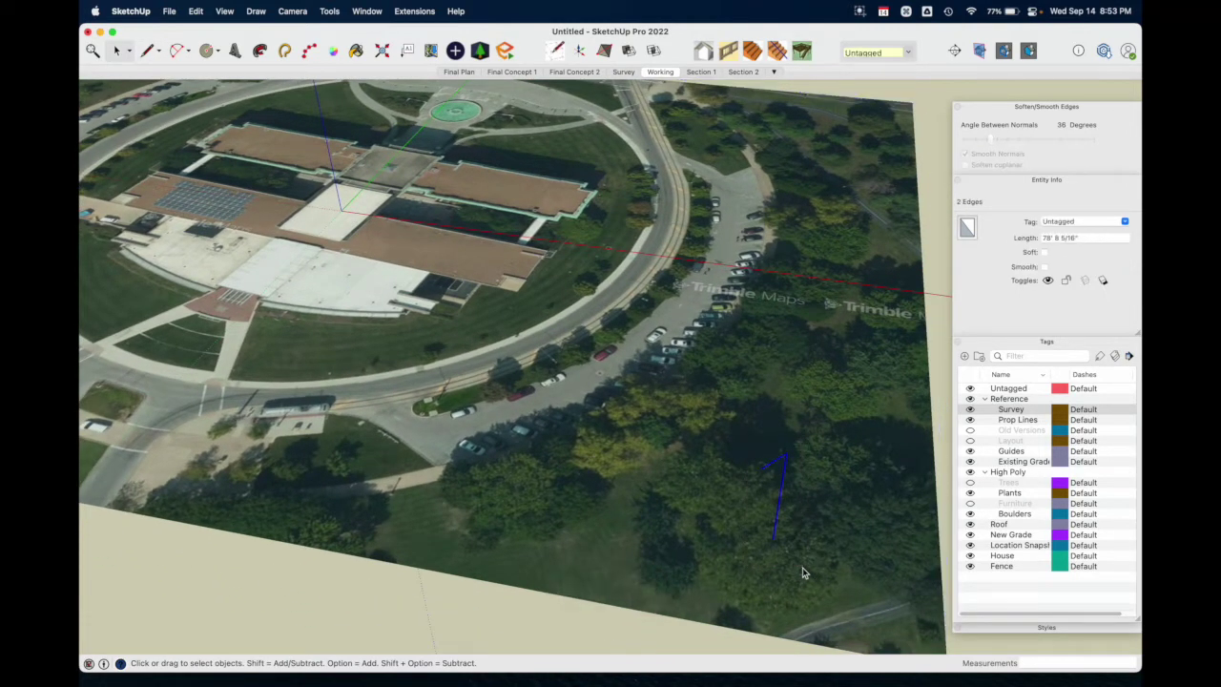
{"action": "key", "text": "super+g"}
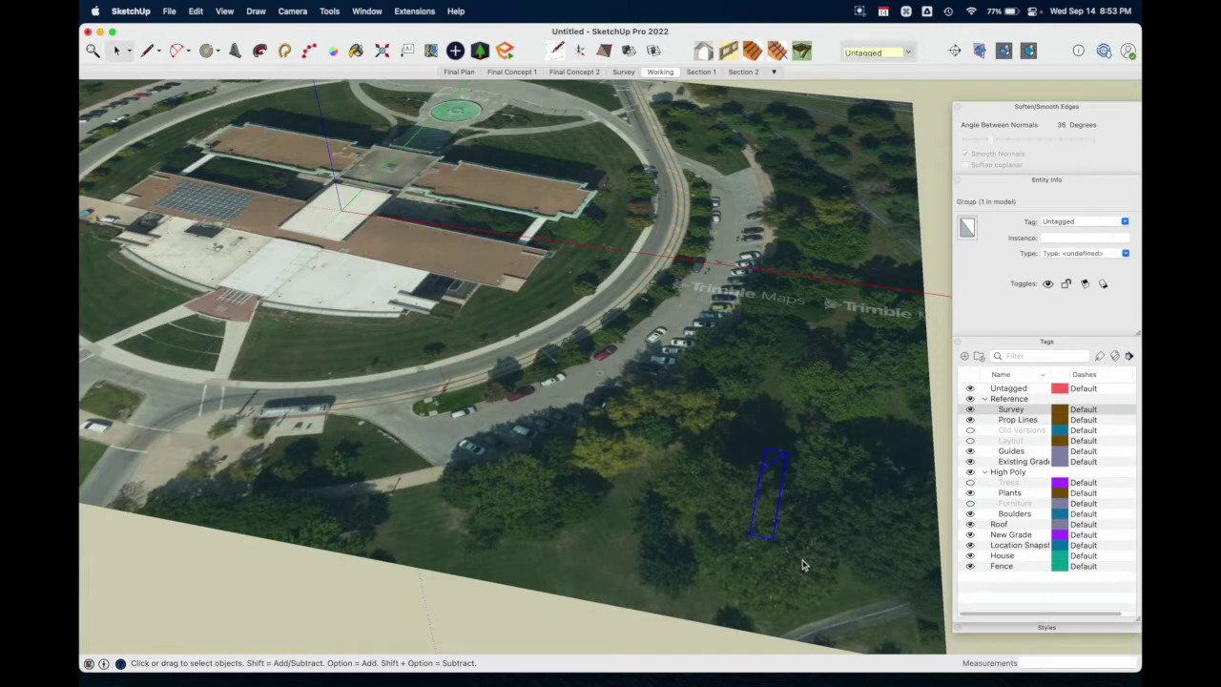
{"action": "middle_click_drag", "start_coordinate": [801, 542], "coordinate": [703, 486], "text": "shift"}
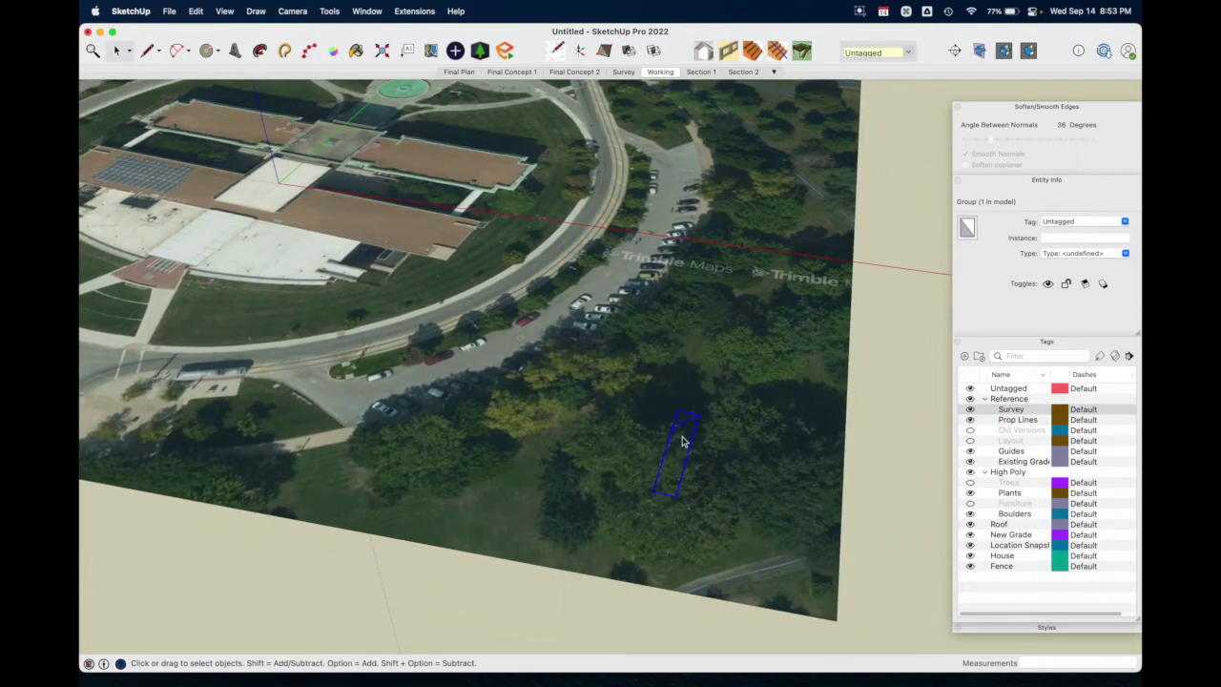
- Examine the aerial image around the grouped edges and the central building from several angles
{"action": "right_click", "coordinate": [683, 441]}
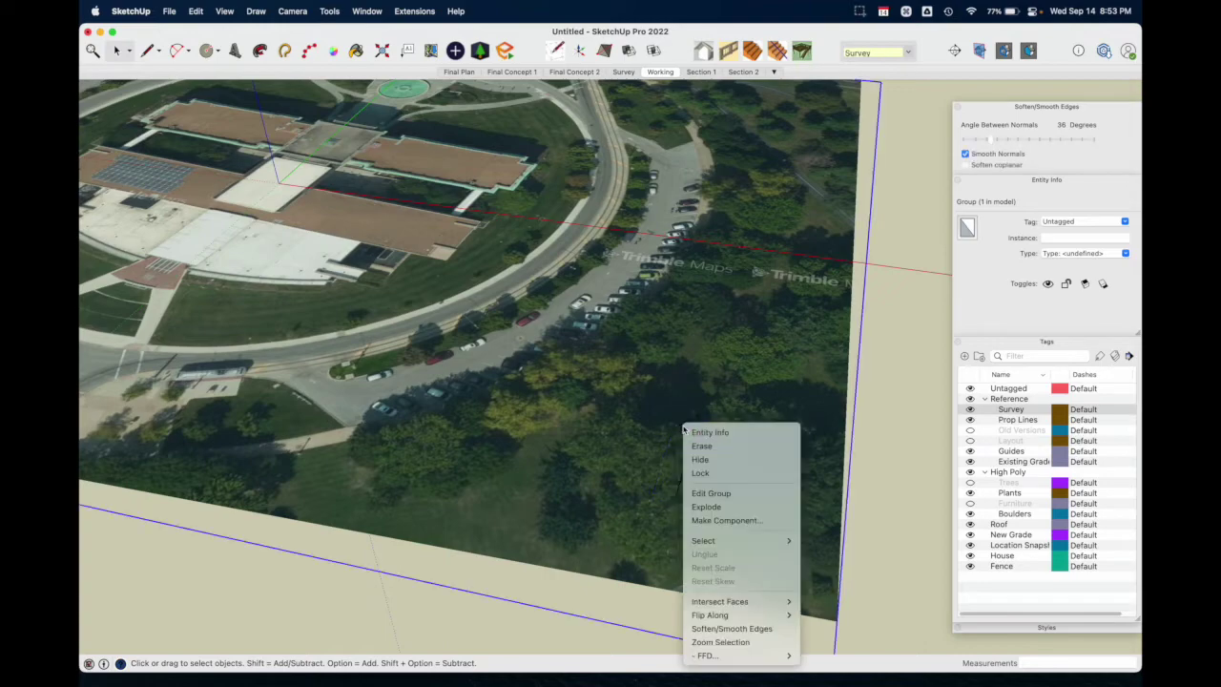
{"action": "left_click", "coordinate": [894, 554]}
{"action": "left_click", "coordinate": [894, 495]}
{"action": "scroll", "coordinate": [718, 395], "scroll_direction": "down", "scroll_amount": 6}
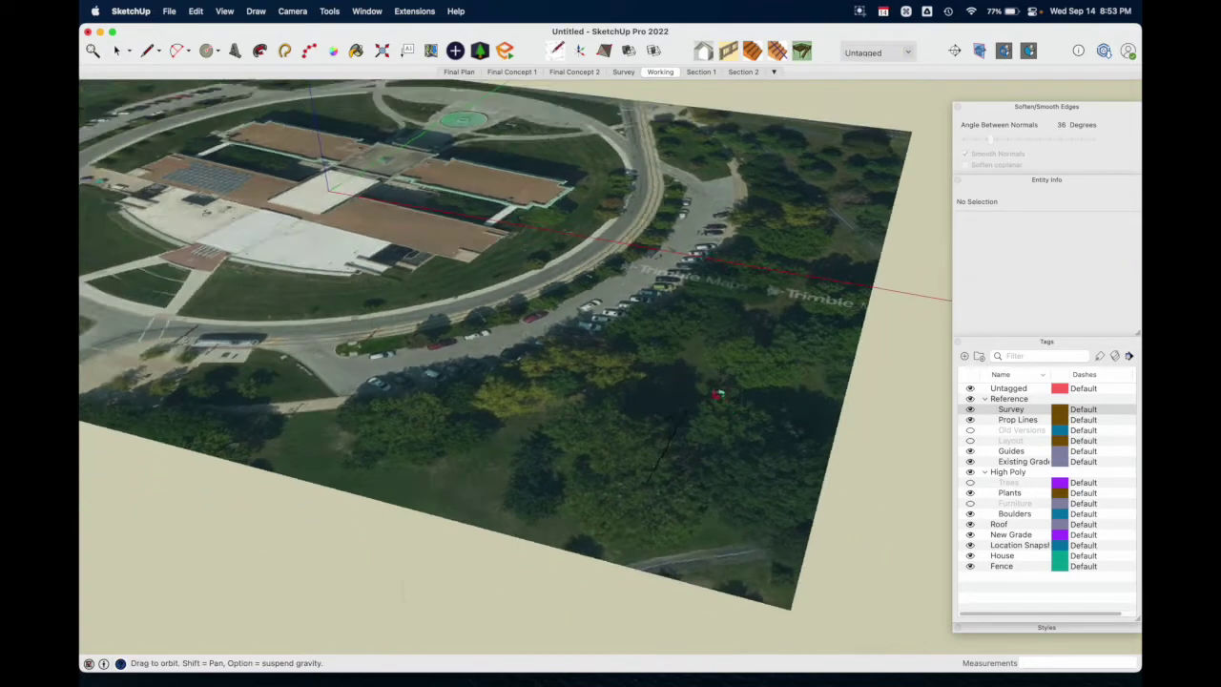
{"action": "scroll", "coordinate": [614, 362], "scroll_direction": "up", "scroll_amount": 3}
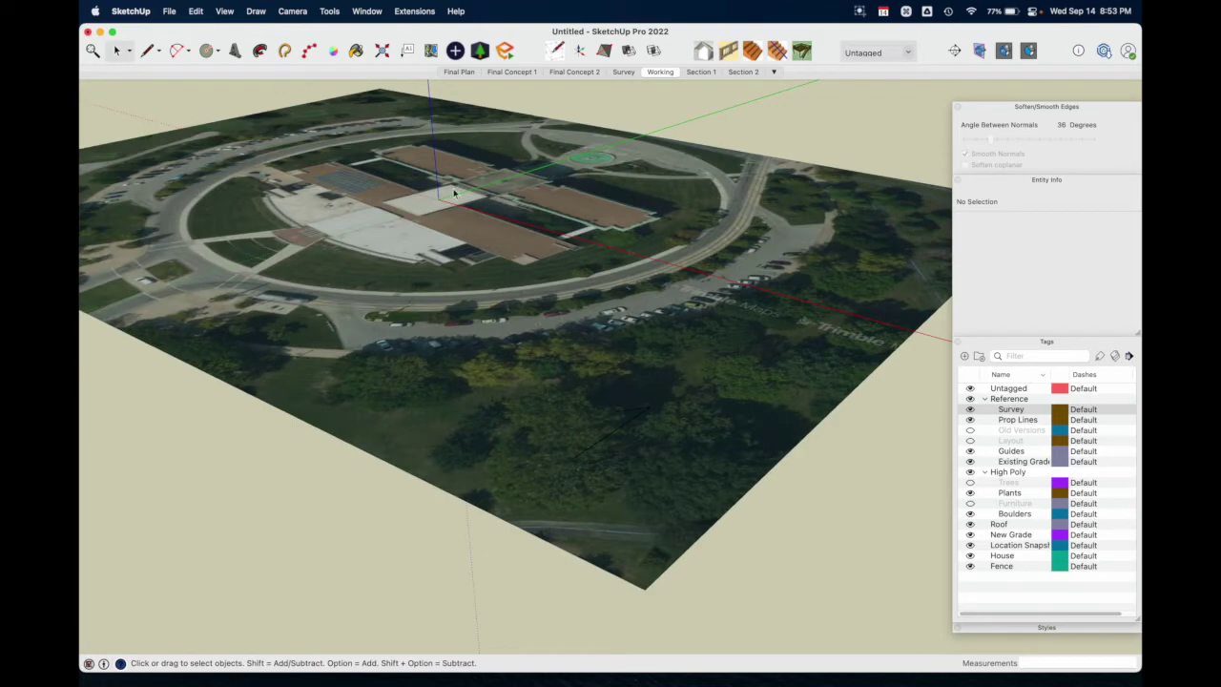
{"action": "scroll", "coordinate": [296, 286], "scroll_direction": "up", "scroll_amount": 6}
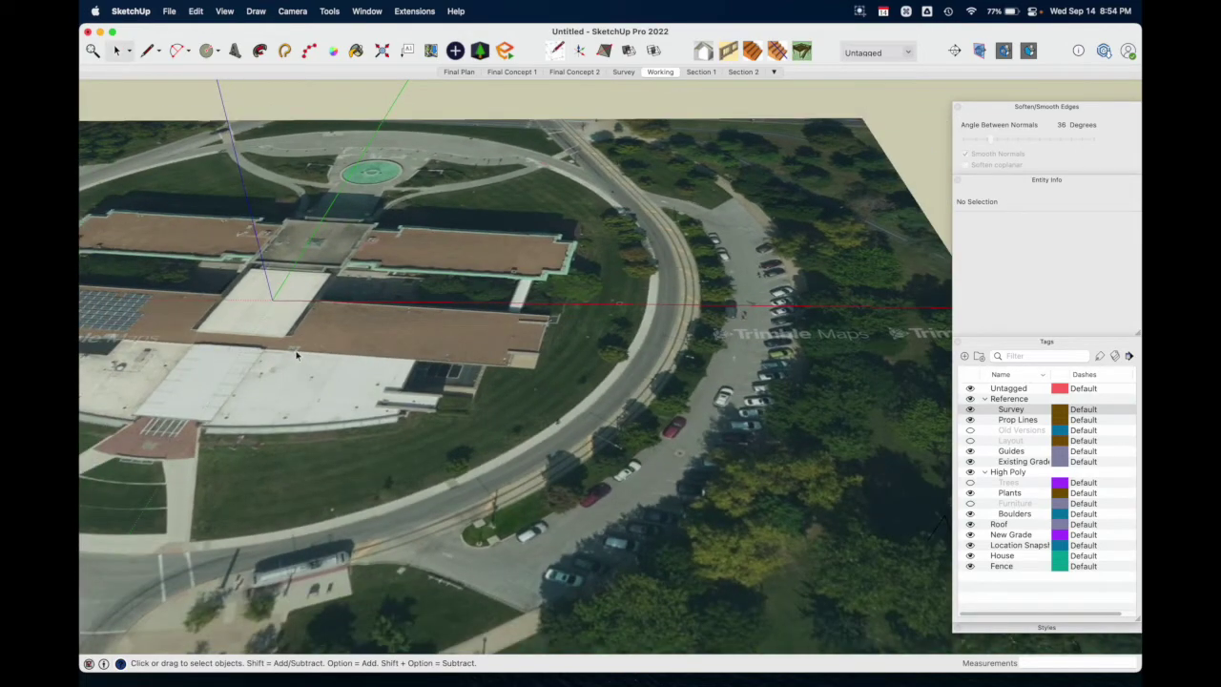
{"action": "scroll", "coordinate": [289, 330], "scroll_direction": "down", "scroll_amount": 5}
{"action": "middle_click_drag", "start_coordinate": [289, 330], "coordinate": [693, 522]}
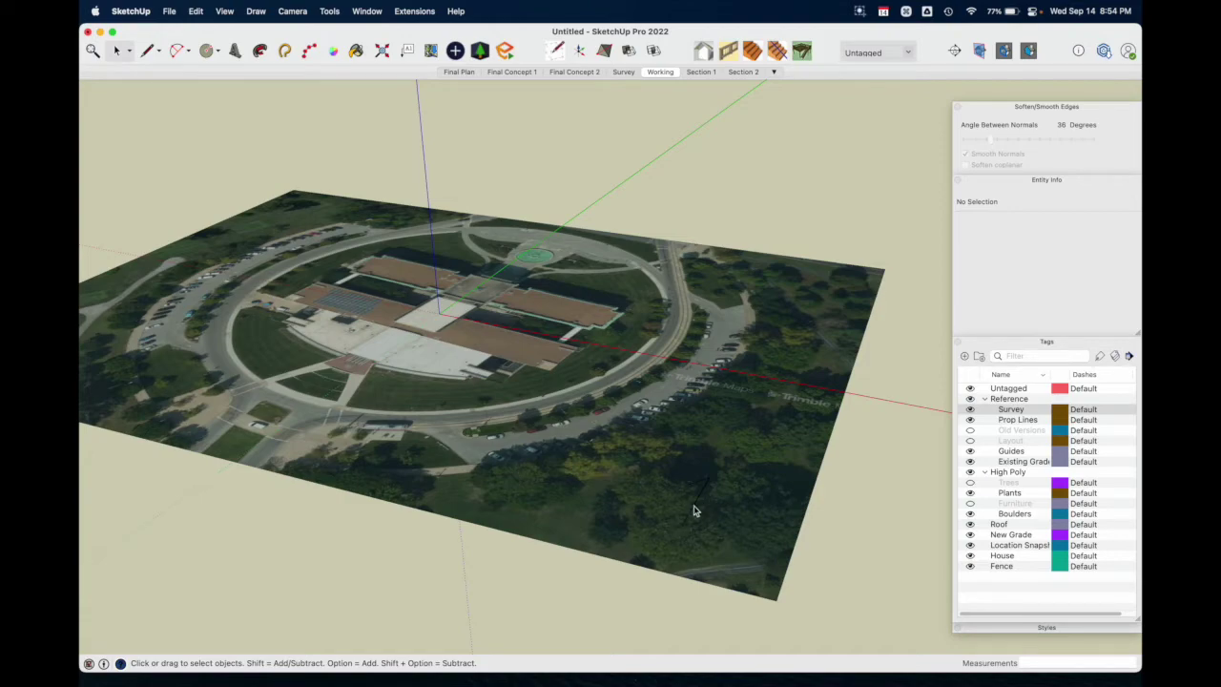
- Select the grouped edges over the trees, switch the selection to the aerial image, and examine the central building's roofs up close
{"action": "left_click", "coordinate": [695, 511]}
{"action": "middle_click_drag", "start_coordinate": [694, 512], "coordinate": [610, 586]}
{"action": "scroll", "coordinate": [491, 449], "scroll_direction": "up", "scroll_amount": 8}
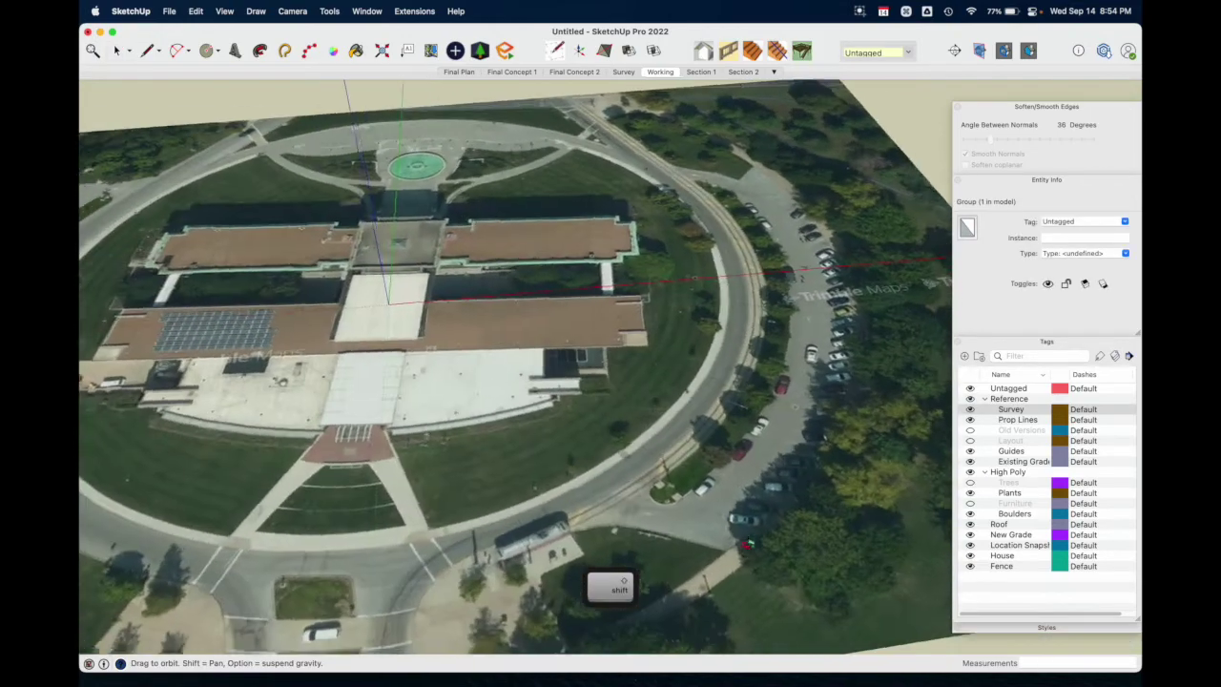
{"action": "scroll", "coordinate": [492, 448], "scroll_direction": "up", "scroll_amount": 6}
{"action": "left_click", "coordinate": [468, 348]}
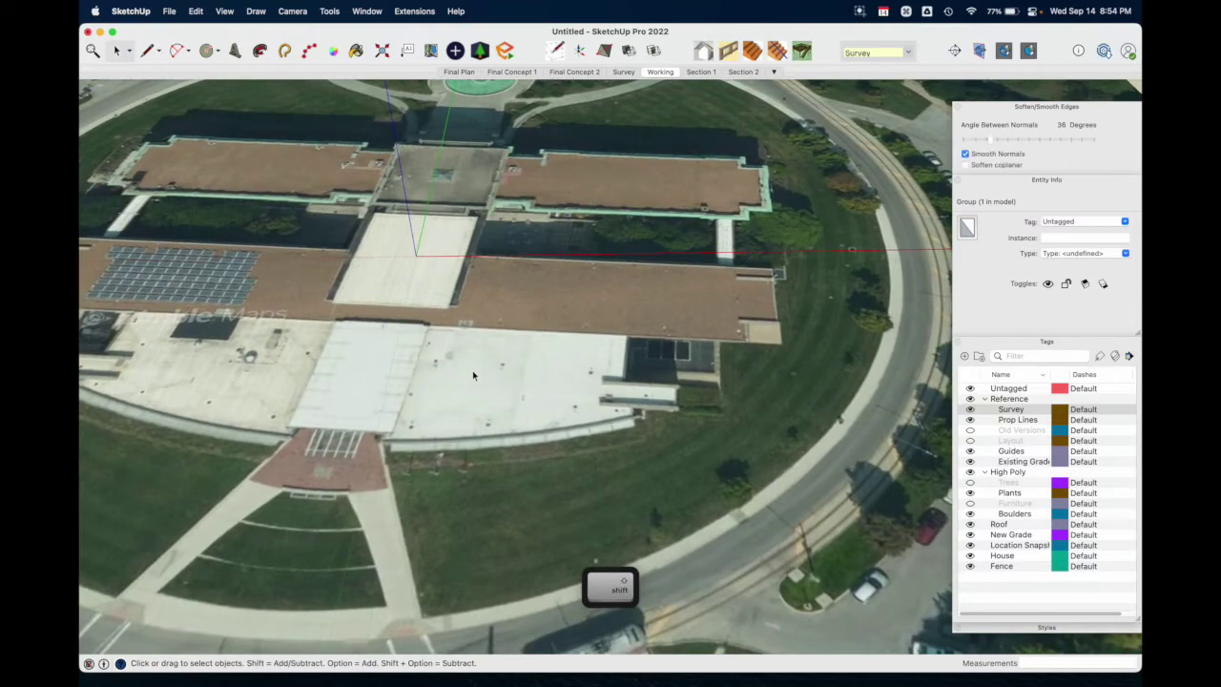
{"action": "scroll", "coordinate": [468, 349], "scroll_direction": "down", "scroll_amount": 5}
{"action": "middle_click_drag", "start_coordinate": [559, 400], "coordinate": [493, 376]}
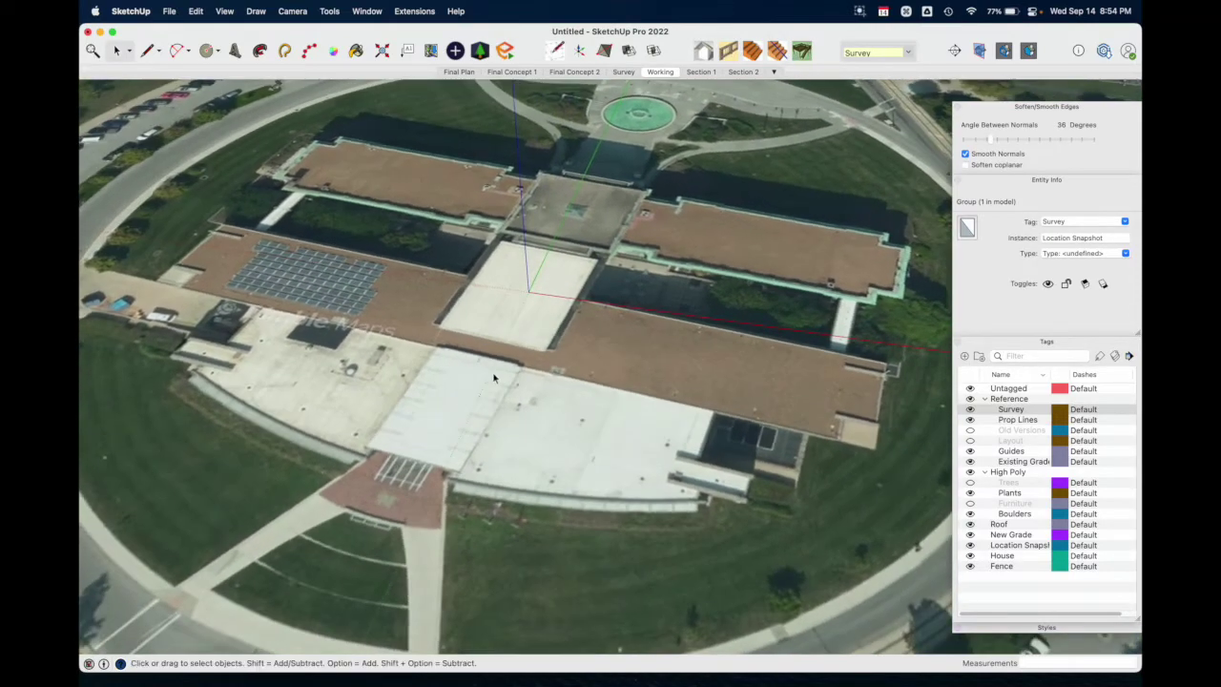
{"action": "scroll", "coordinate": [493, 376], "scroll_direction": "up", "scroll_amount": 6}
{"action": "key", "text": "l"}
{"action": "left_click", "coordinate": [591, 343]}
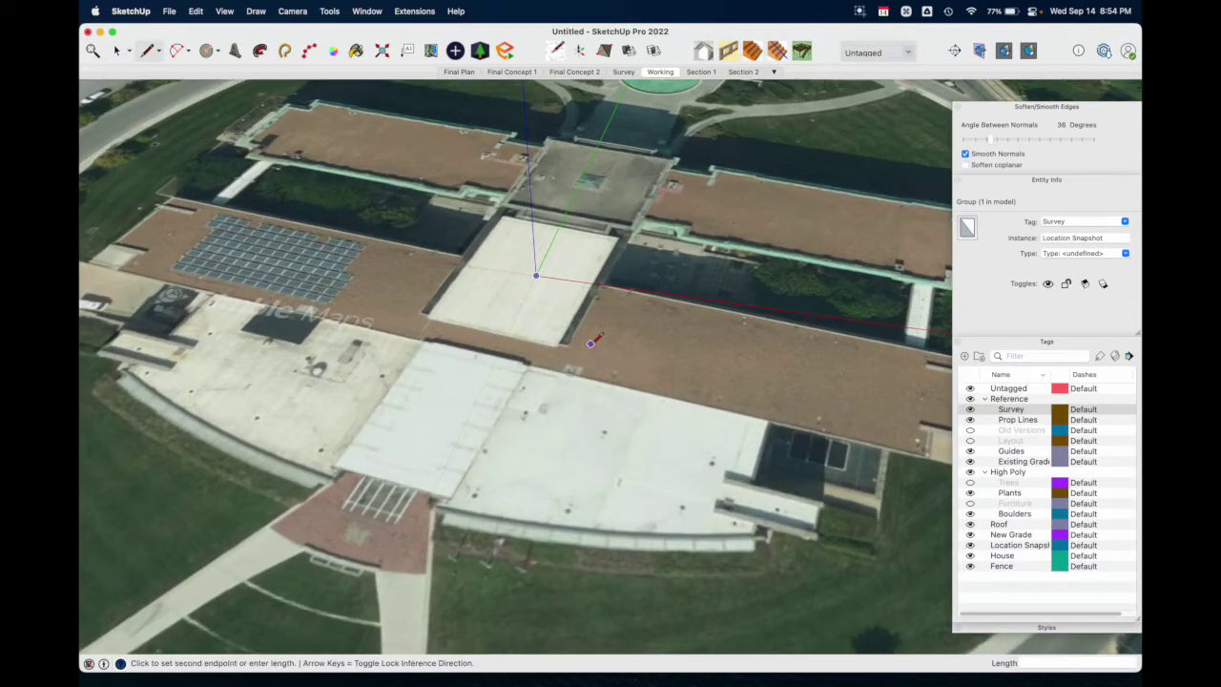
{"action": "key", "text": "Left"}
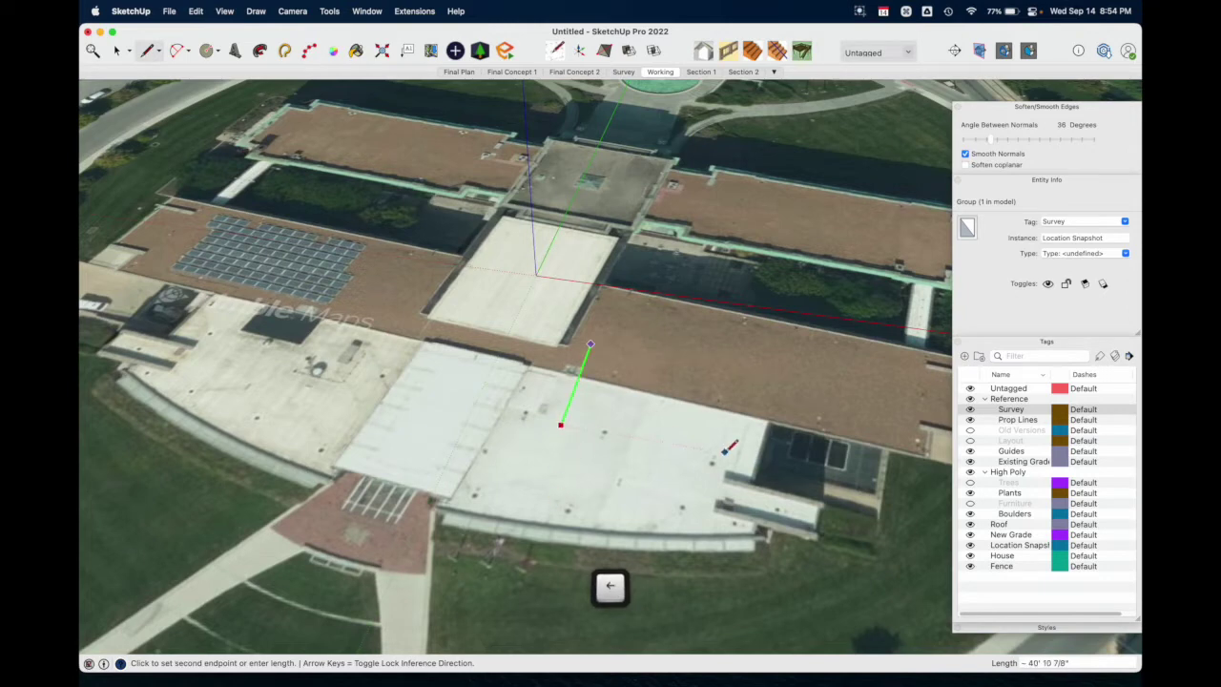
{"action": "key", "text": "Escape"}
- Draw an edge about 147' 10" long from the white roof's corner along the brown roof to its far corner
{"action": "middle_click_drag", "start_coordinate": [763, 491], "coordinate": [572, 448]}
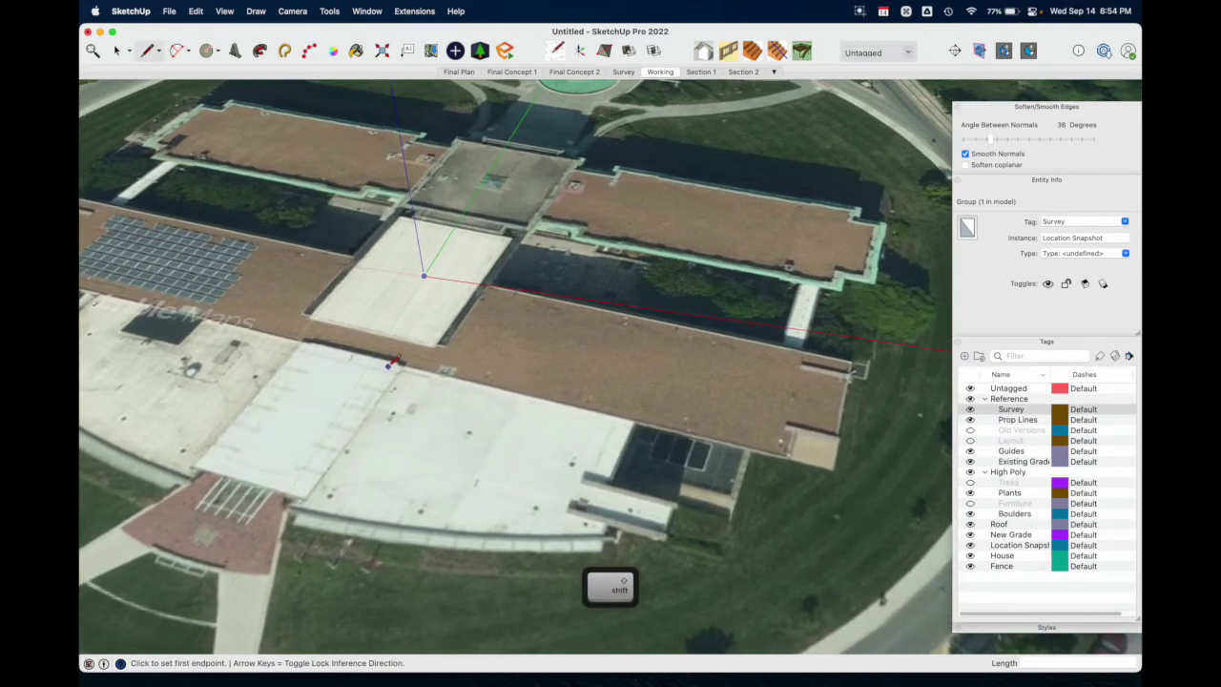
{"action": "left_click", "coordinate": [403, 365]}
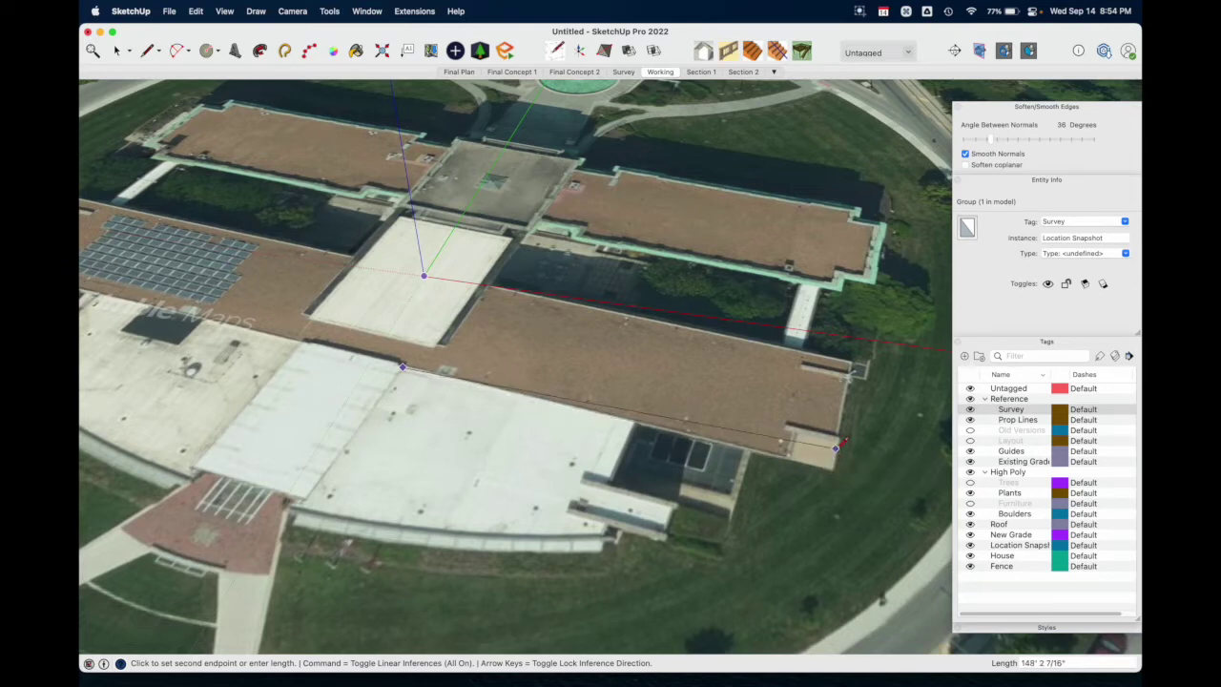
{"action": "left_click", "coordinate": [831, 468]}
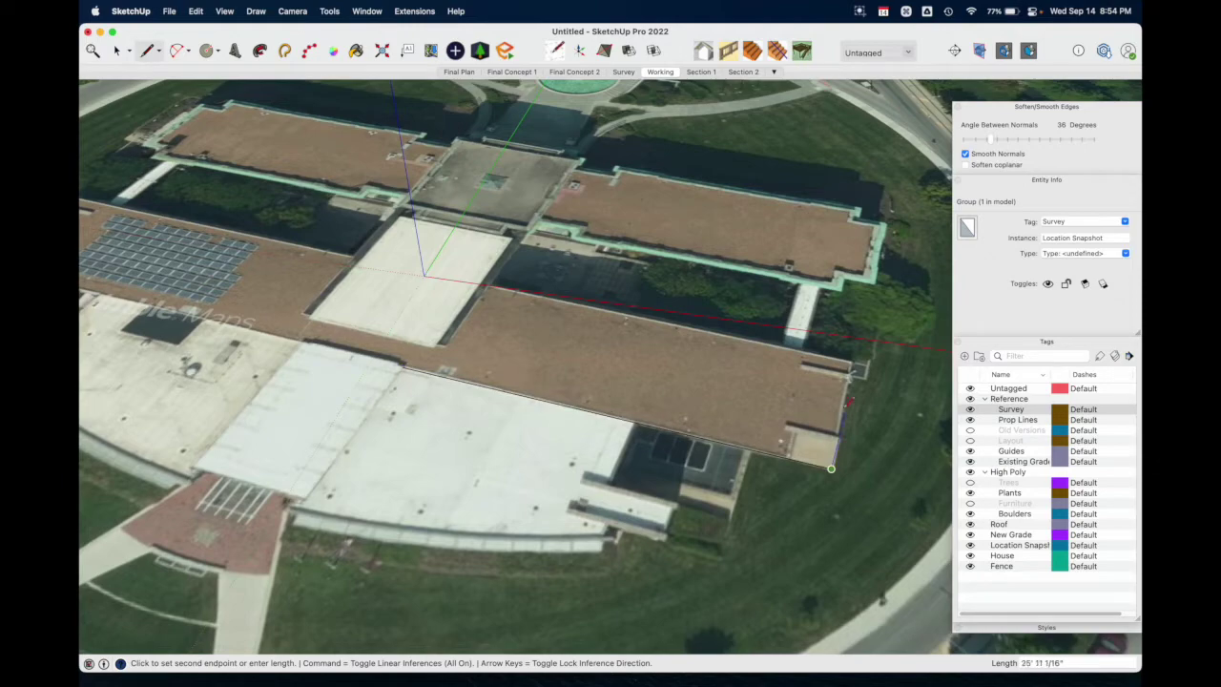
{"action": "middle_click_drag", "start_coordinate": [826, 386], "coordinate": [568, 355]}
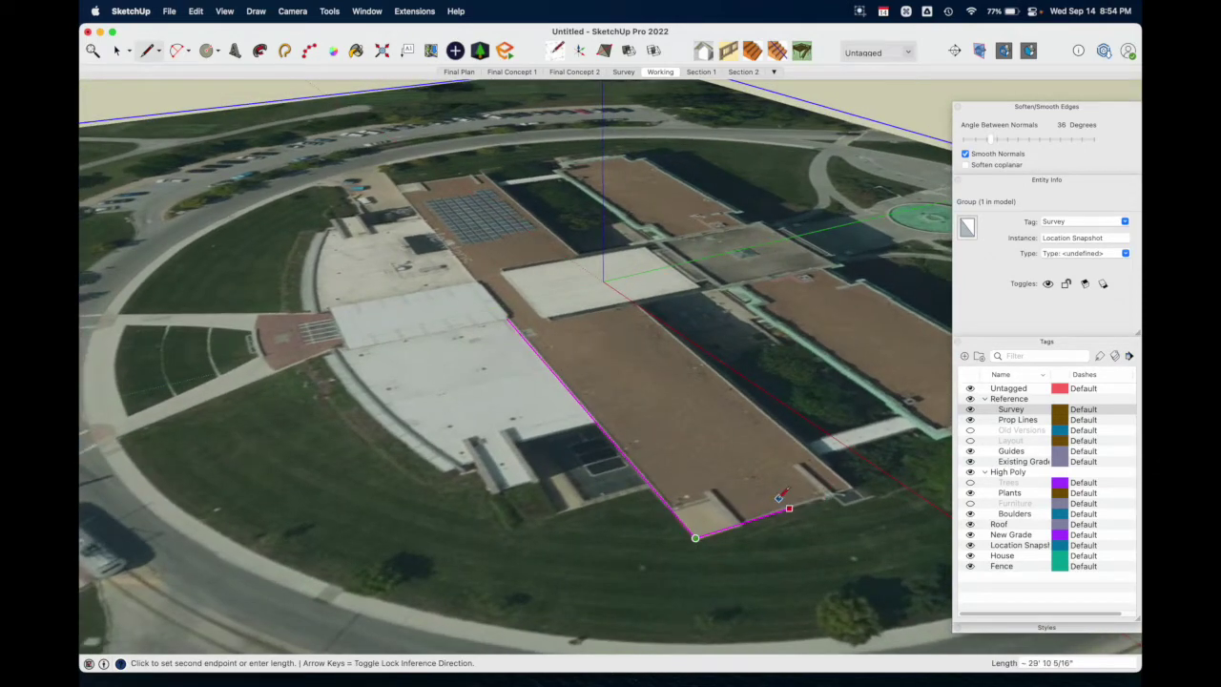
{"action": "key", "text": "Escape"}
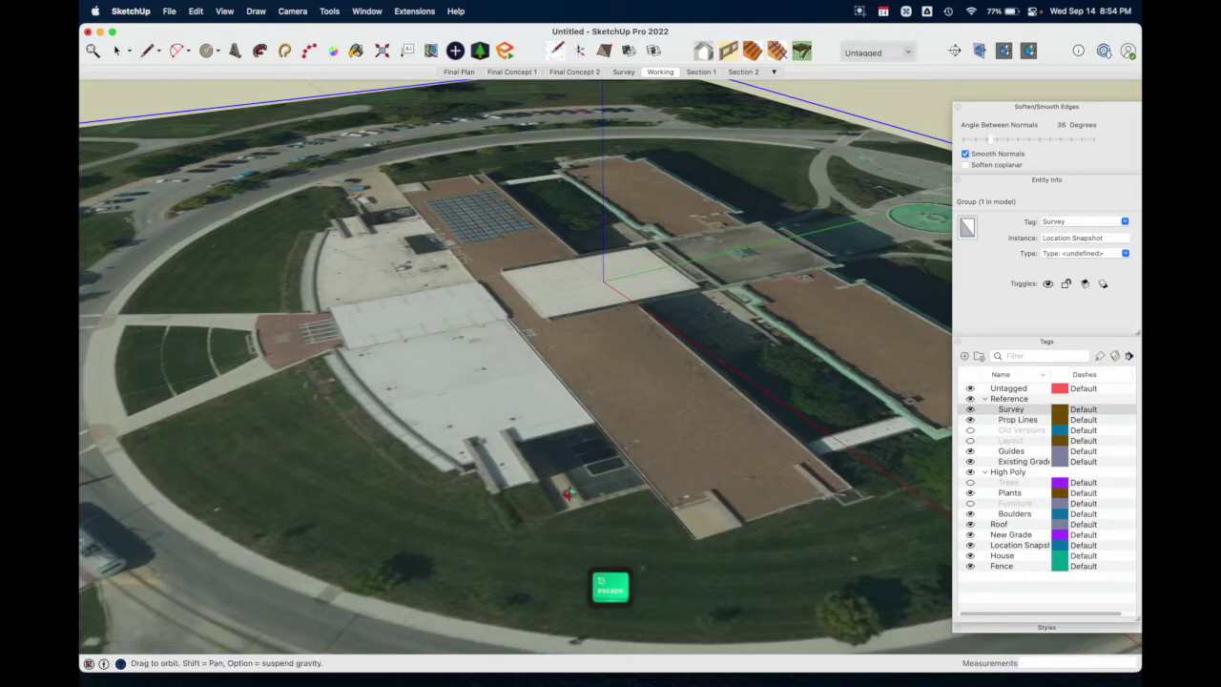
- Erase the long edge drawn along the brown roof
{"action": "middle_click_drag", "start_coordinate": [569, 489], "coordinate": [819, 493]}
{"action": "key", "text": "e"}
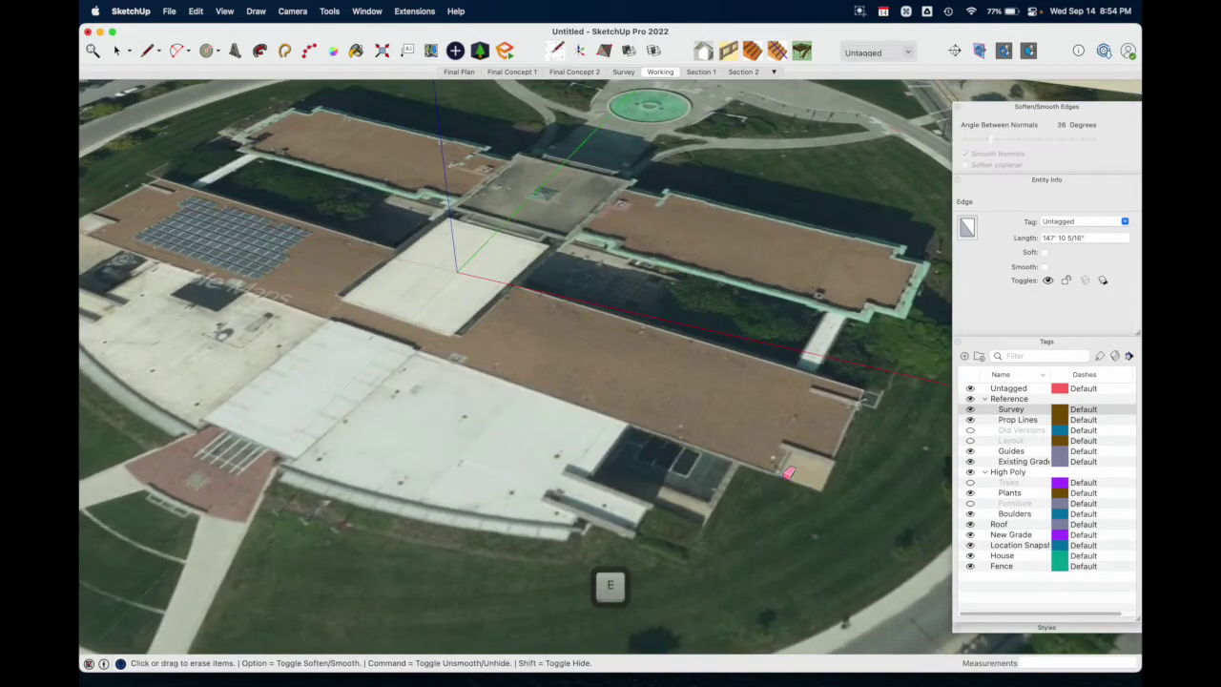
{"action": "key", "text": "space"}
- Select the aerial image and move it so the building corner where the white and brown roofs meet sits on the axes origin
{"action": "mouse_move", "coordinate": [452, 430]}
{"action": "middle_mouse_down"}
{"action": "mouse_move", "coordinate": [539, 432]}
{"action": "mouse_move", "coordinate": [423, 402]}
{"action": "middle_mouse_up"}
{"action": "scroll", "coordinate": [423, 403], "scroll_direction": "up", "scroll_amount": 5}
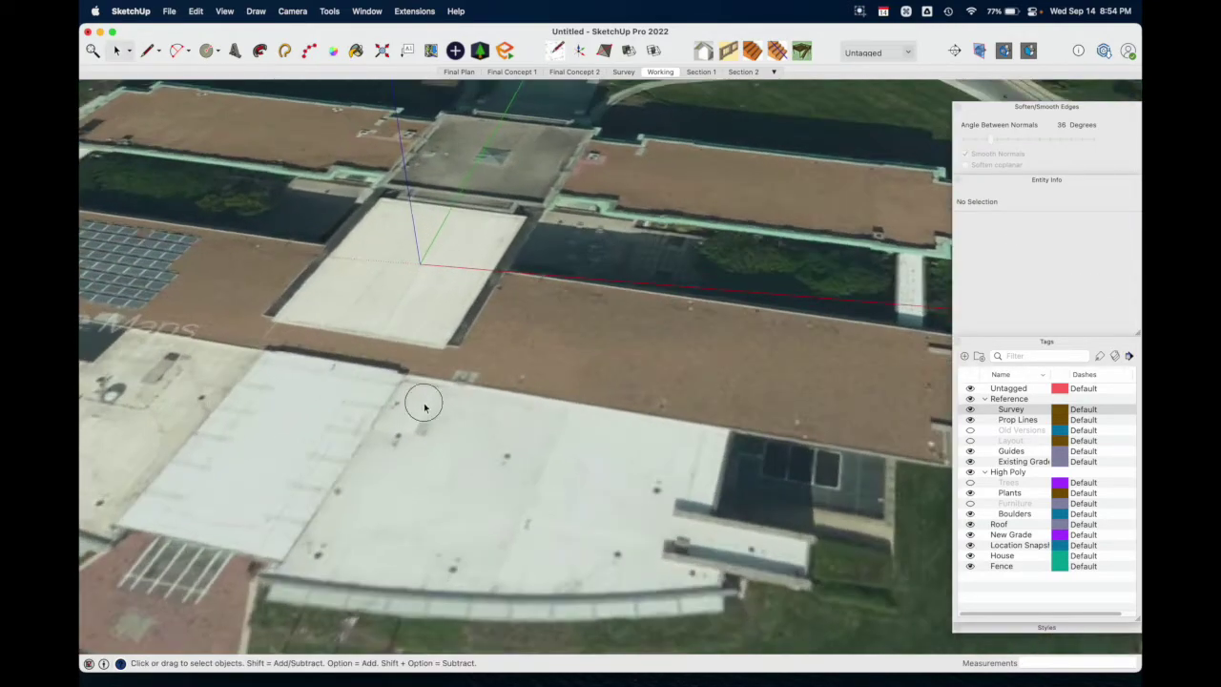
{"action": "left_click", "coordinate": [424, 403]}
{"action": "scroll", "coordinate": [548, 441], "scroll_direction": "up", "scroll_amount": 3}
{"action": "scroll", "coordinate": [562, 458], "scroll_direction": "down", "scroll_amount": 6}
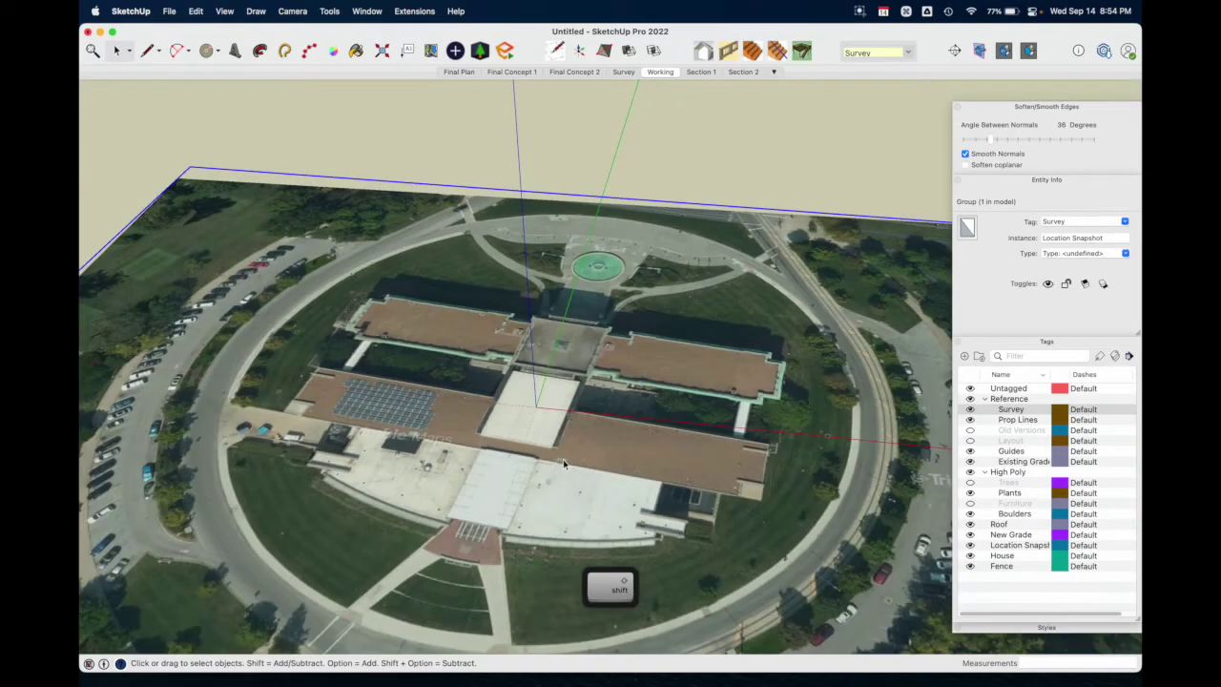
{"action": "scroll", "coordinate": [561, 458], "scroll_direction": "up", "scroll_amount": 5}
{"action": "key", "text": "m"}
{"action": "left_click", "coordinate": [556, 490]}
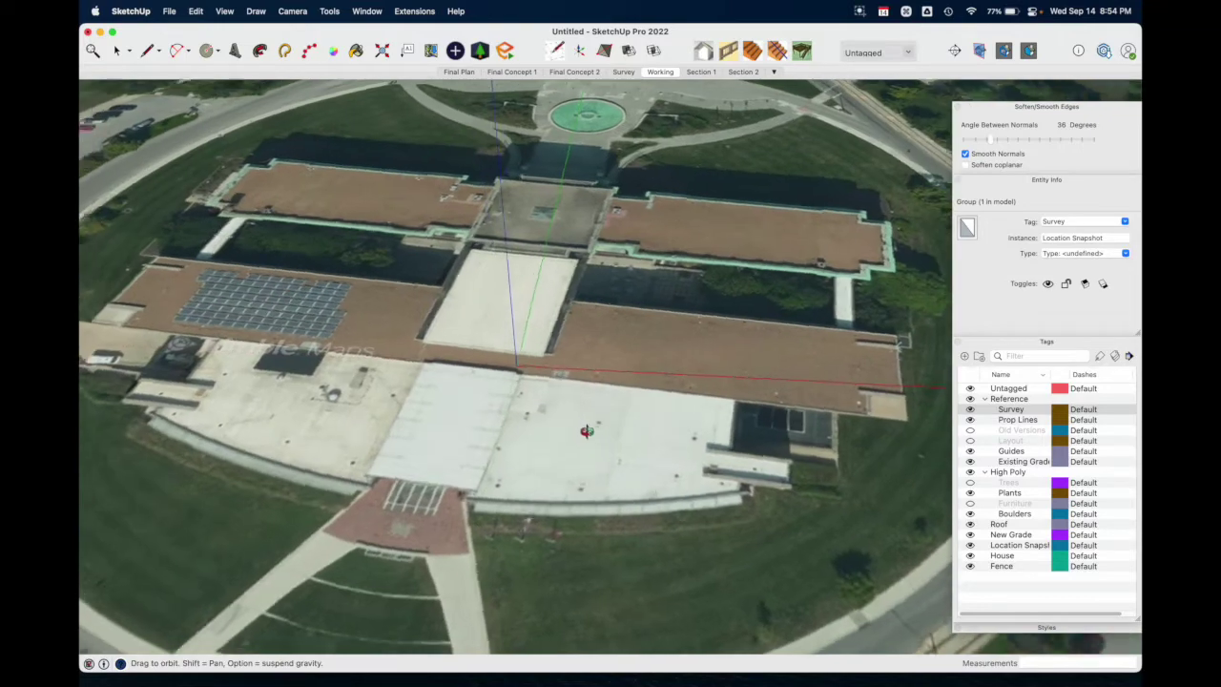
{"action": "left_click", "coordinate": [610, 440]}
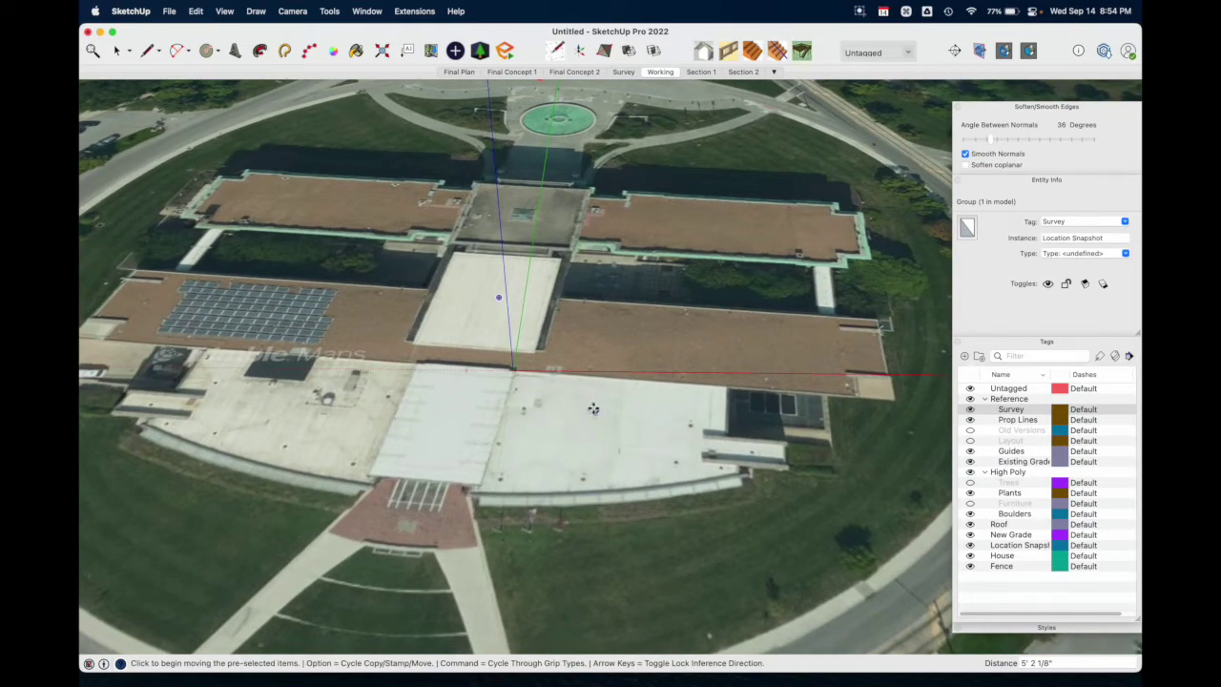
{"action": "scroll", "coordinate": [509, 372], "scroll_direction": "up", "scroll_amount": 3}
{"action": "middle_click_drag", "start_coordinate": [753, 553], "coordinate": [549, 504]}
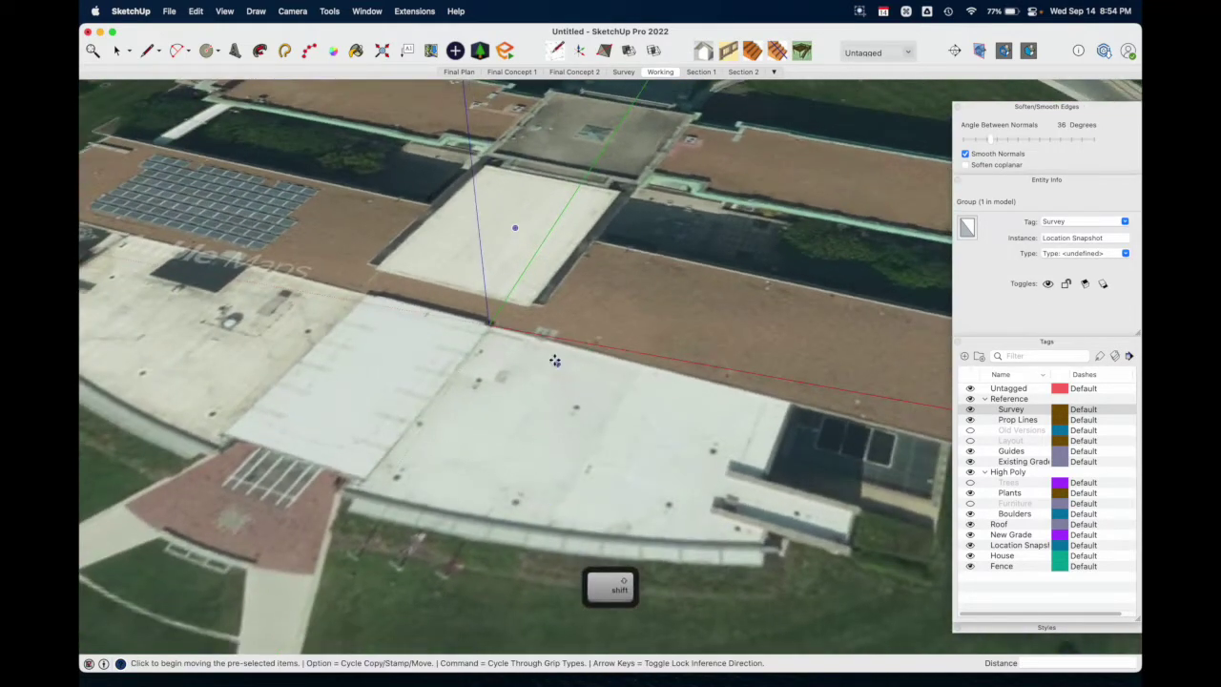
{"action": "scroll", "coordinate": [634, 405], "scroll_direction": "down", "scroll_amount": 1}
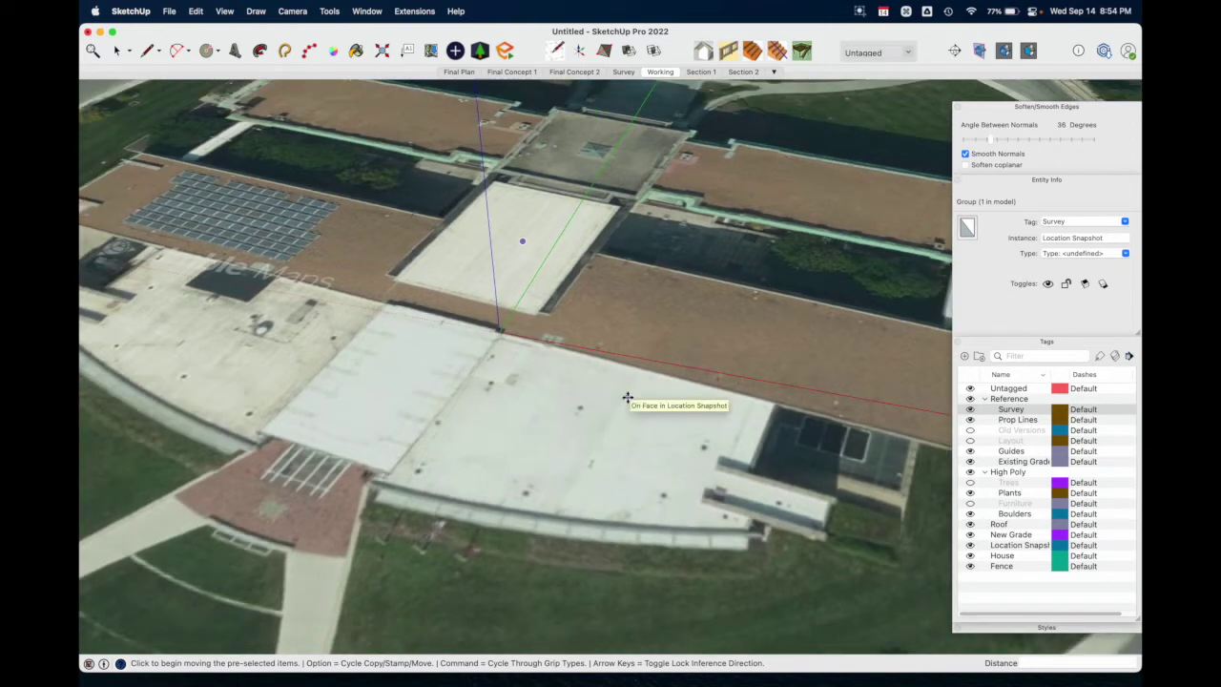
{"action": "key", "text": "space"}
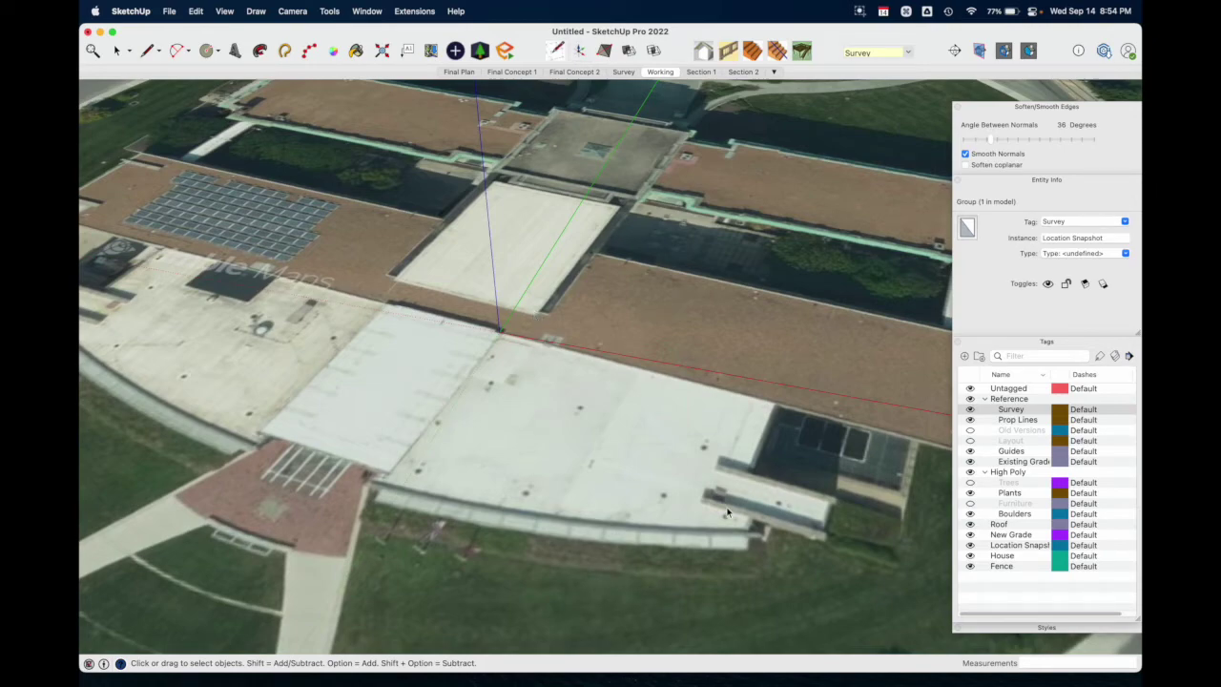
- Add the grouped edges over the trees to the aerial image selection and move both groups together across the ground
{"action": "scroll", "coordinate": [727, 513], "scroll_direction": "down", "scroll_amount": 3}
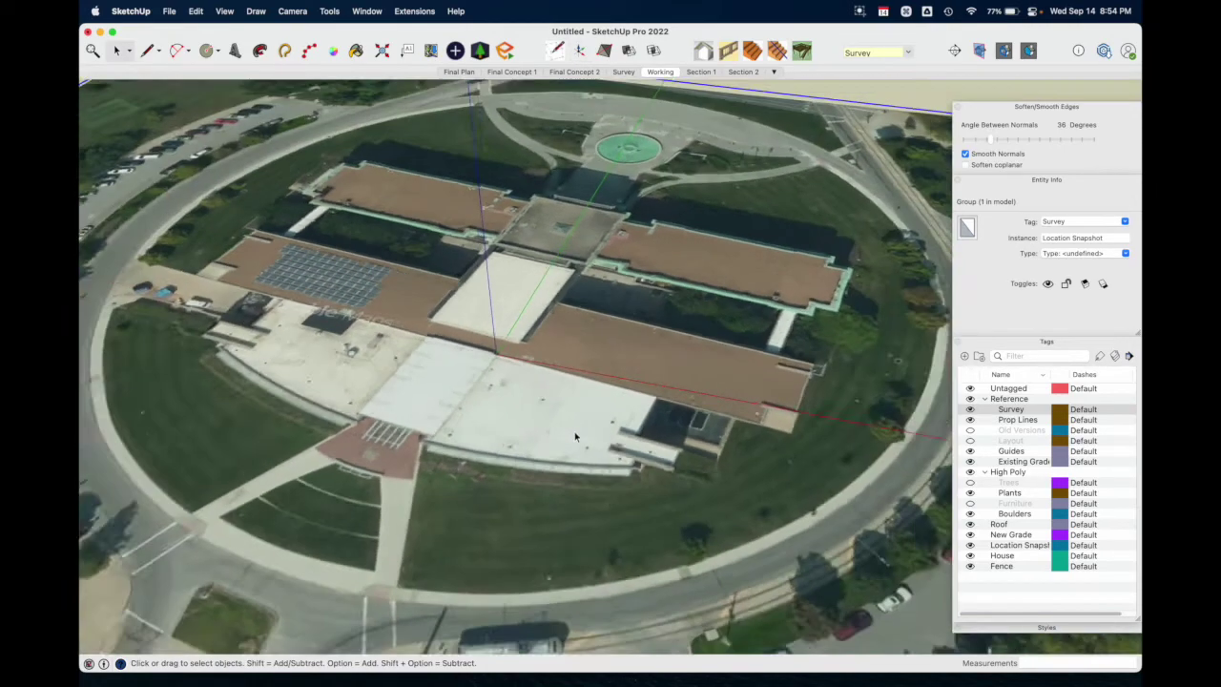
{"action": "scroll", "coordinate": [574, 437], "scroll_direction": "down", "scroll_amount": 5}
{"action": "left_click", "coordinate": [897, 530]}
{"action": "left_click", "coordinate": [771, 532]}
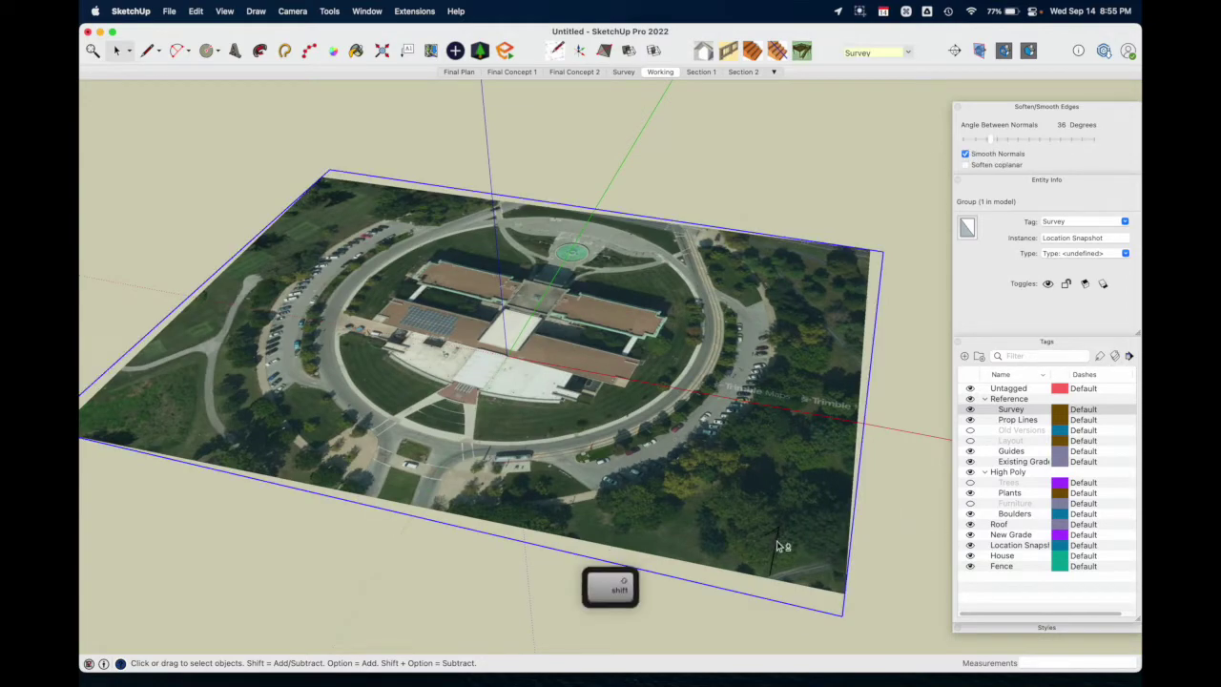
{"action": "left_click", "coordinate": [778, 545], "text": "shift"}
{"action": "scroll", "coordinate": [467, 275], "scroll_direction": "up", "scroll_amount": 5}
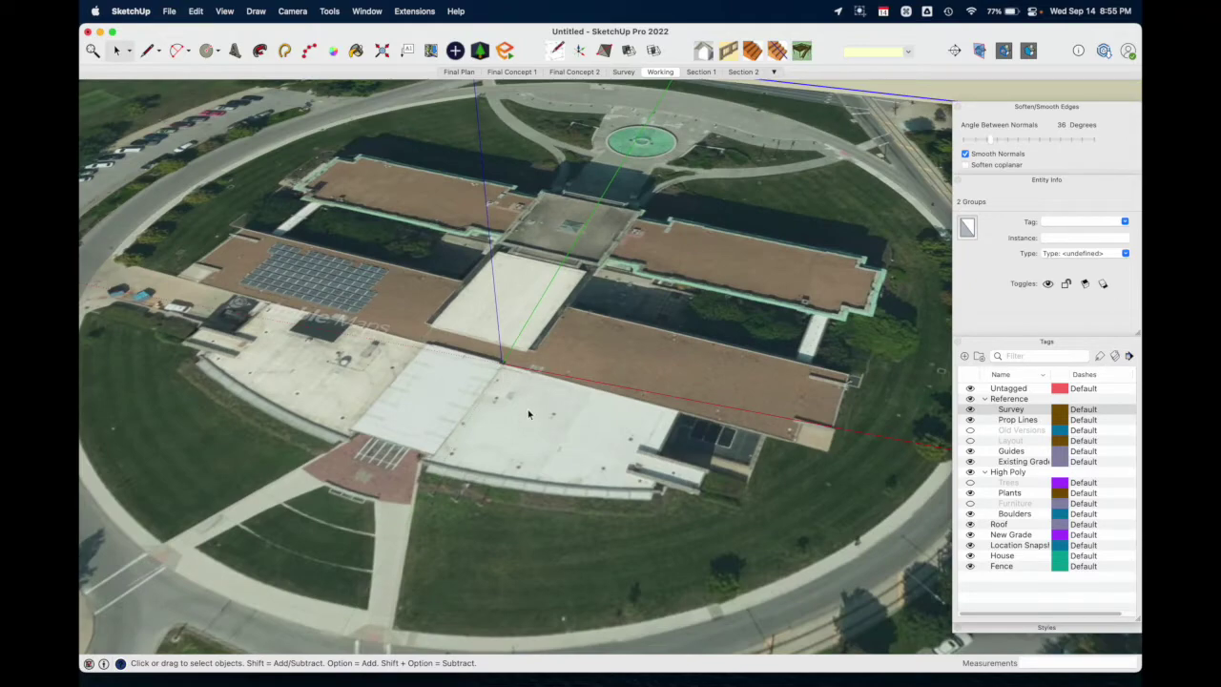
{"action": "key", "text": "m"}
{"action": "scroll", "coordinate": [523, 429], "scroll_direction": "down", "scroll_amount": 5}
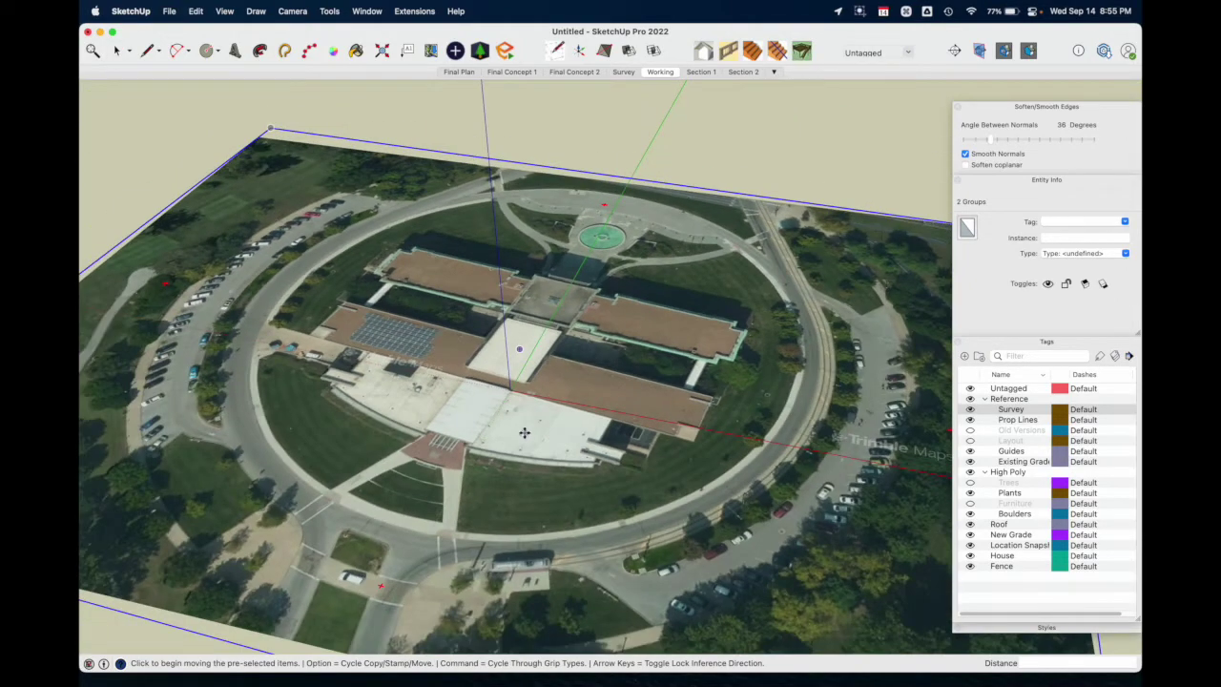
{"action": "left_click", "coordinate": [523, 431]}
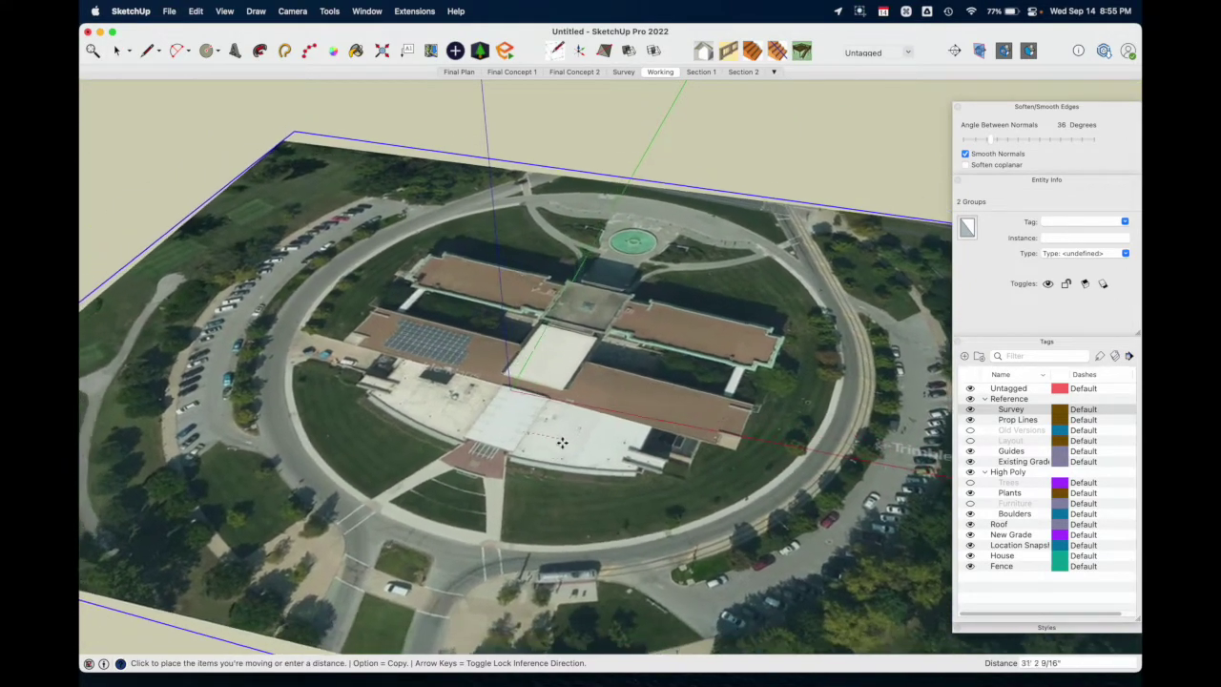
{"action": "key", "text": "shift"}
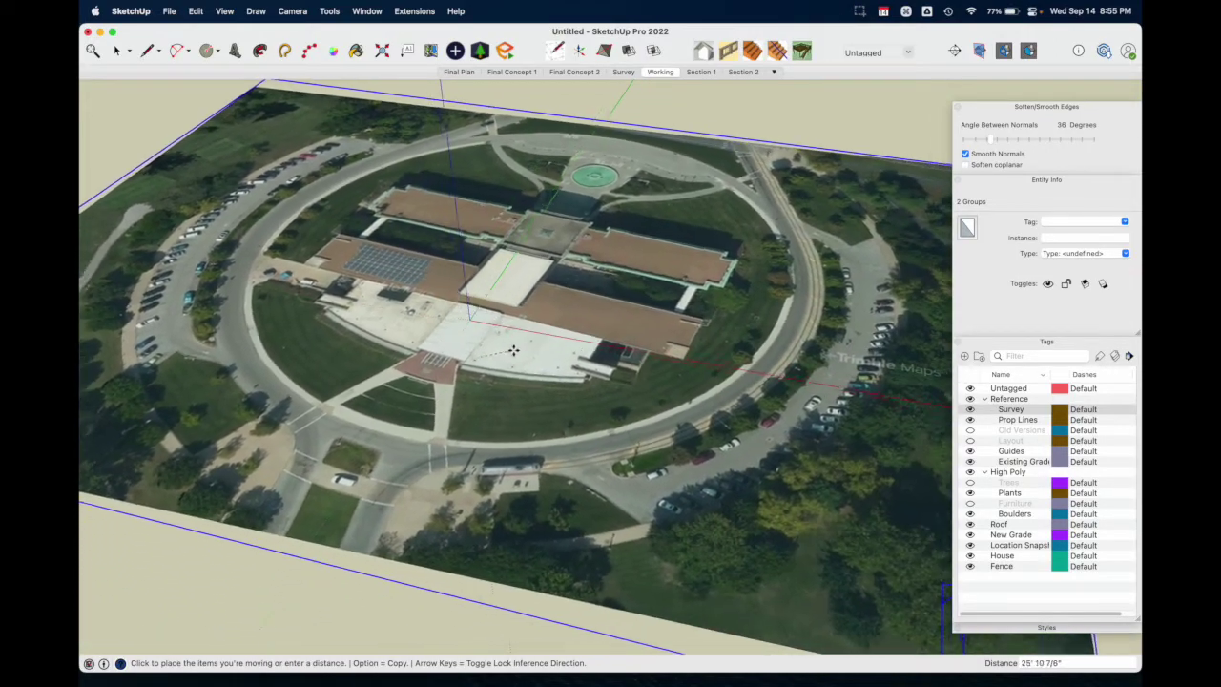
{"action": "left_click", "coordinate": [471, 368]}
- Shift both groups further until the solar-panel end of the building lies near the axes origin
{"action": "left_click", "coordinate": [709, 439]}
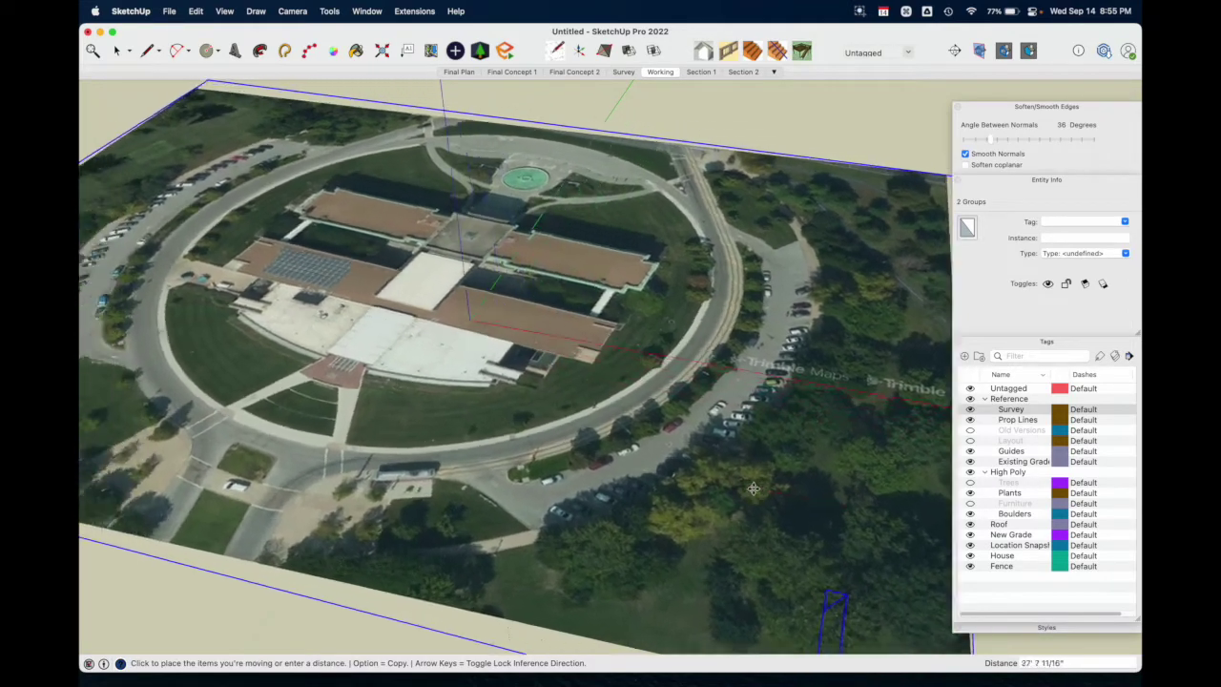
{"action": "left_click", "coordinate": [832, 513]}
{"action": "left_click", "coordinate": [833, 513]}
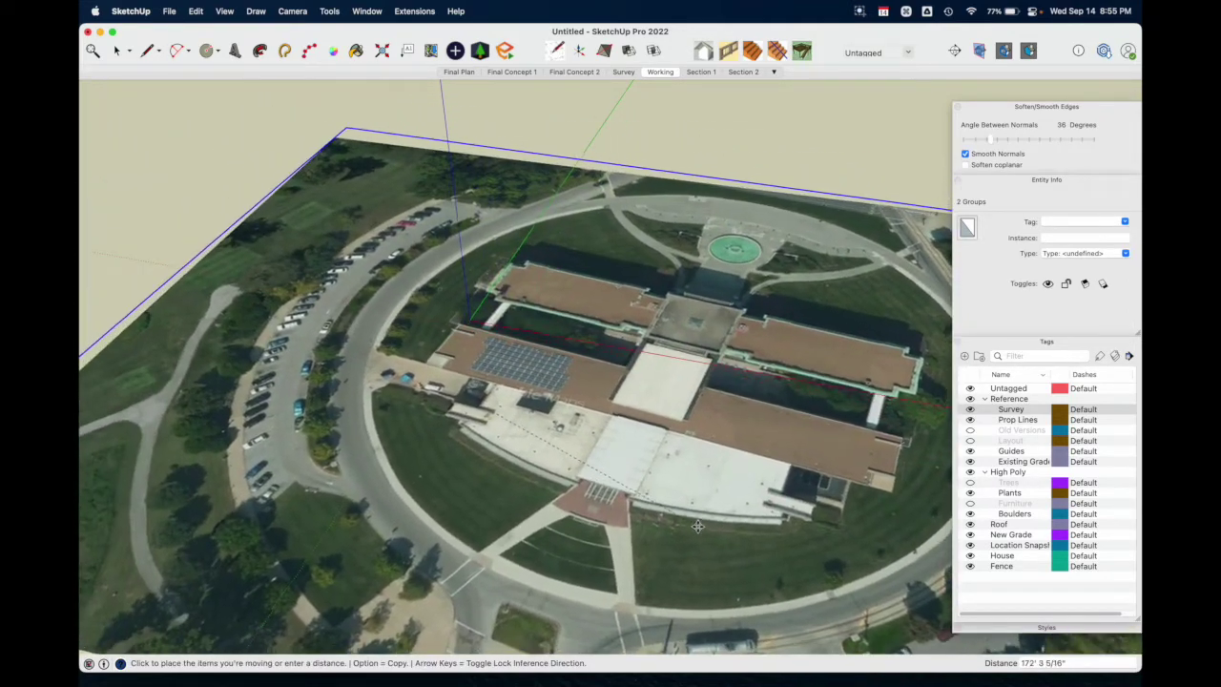
{"action": "left_click", "coordinate": [697, 552]}
{"action": "left_click", "coordinate": [539, 361]}
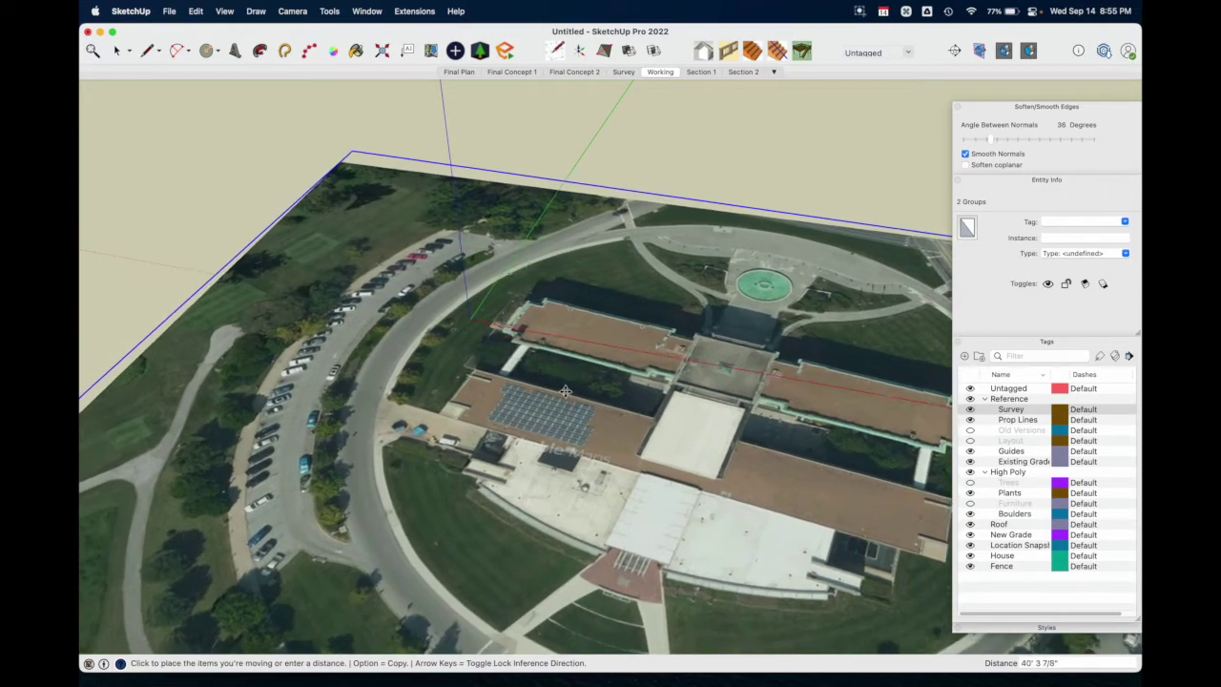
{"action": "left_click", "coordinate": [552, 343]}
- Move both groups by the brown roof's outer corner near the solar panels exactly onto the axes origin
{"action": "scroll", "coordinate": [440, 320], "scroll_direction": "up", "scroll_amount": 5}
{"action": "scroll", "coordinate": [440, 320], "scroll_direction": "up", "scroll_amount": 3}
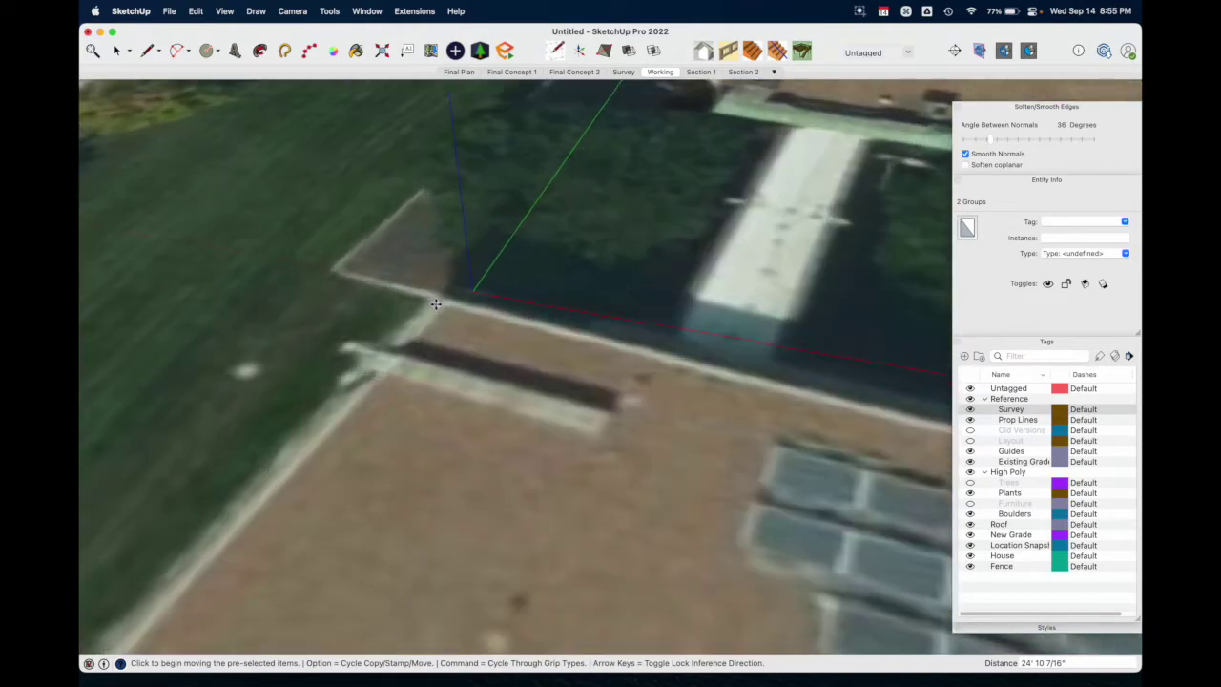
{"action": "left_click", "coordinate": [435, 299]}
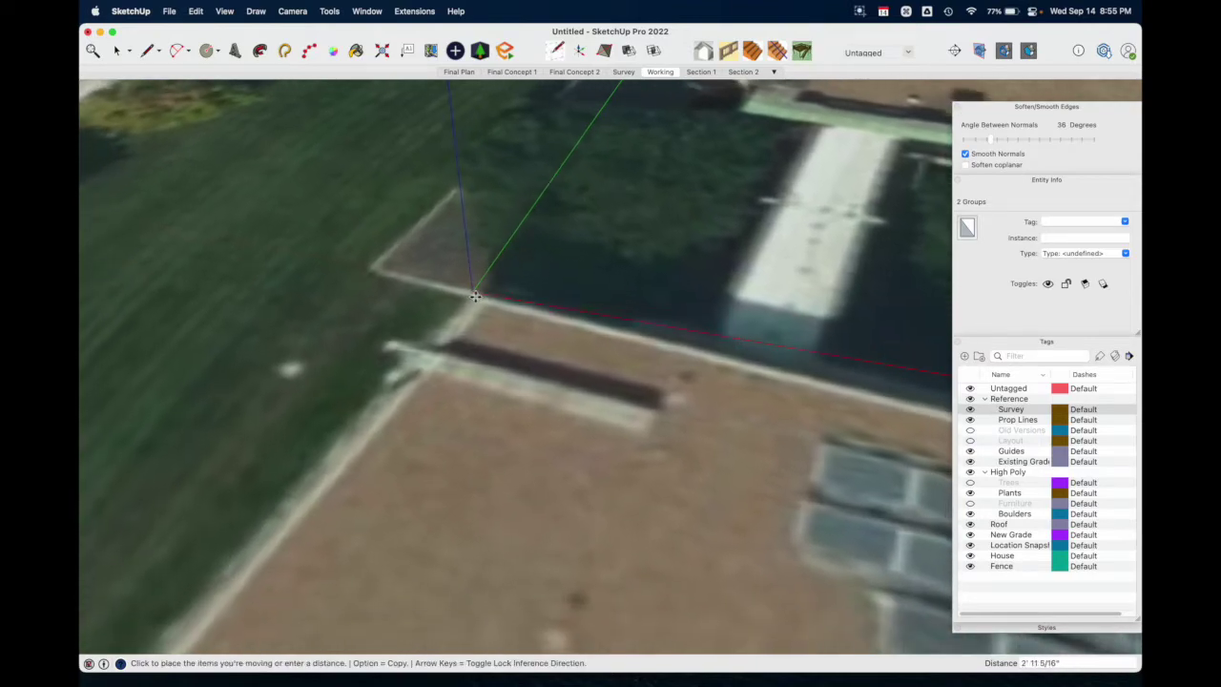
{"action": "left_click", "coordinate": [471, 290]}
- Rotate both groups about 5.7 degrees around the vertical axis at the origin so the brown roof's long edge follows the red axis
{"action": "scroll", "coordinate": [470, 290], "scroll_direction": "down", "scroll_amount": 10}
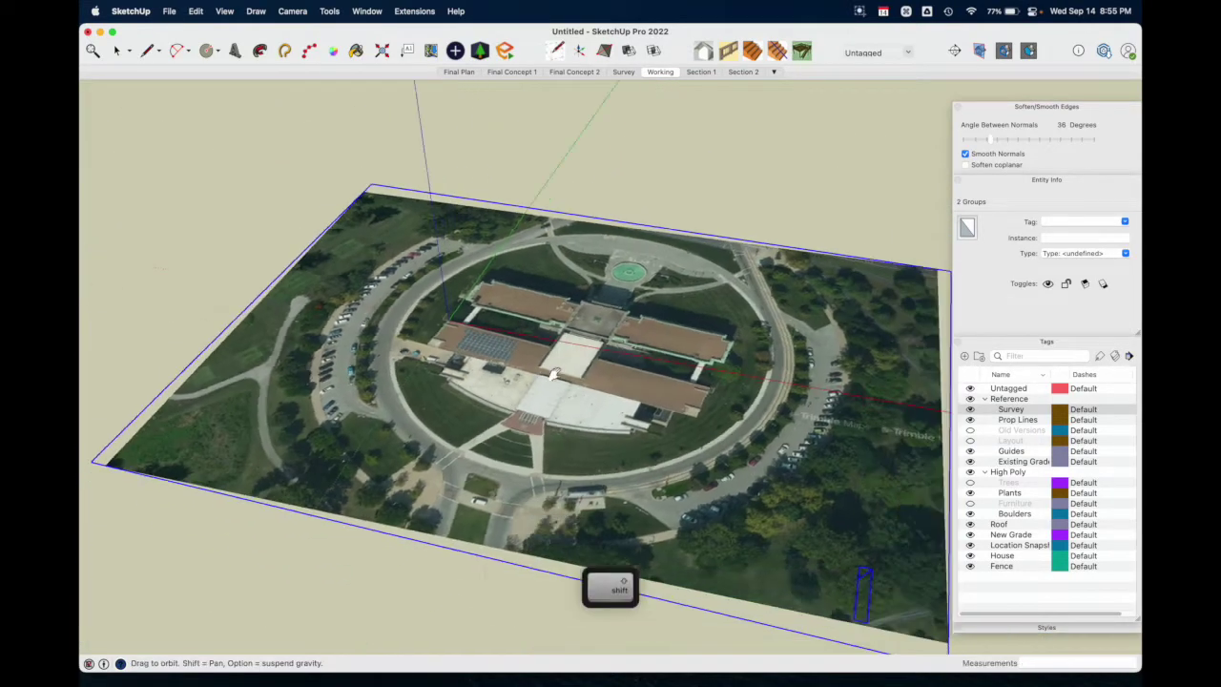
{"action": "middle_click_drag", "start_coordinate": [554, 375], "coordinate": [591, 421], "text": "shift"}
{"action": "key", "text": "m"}
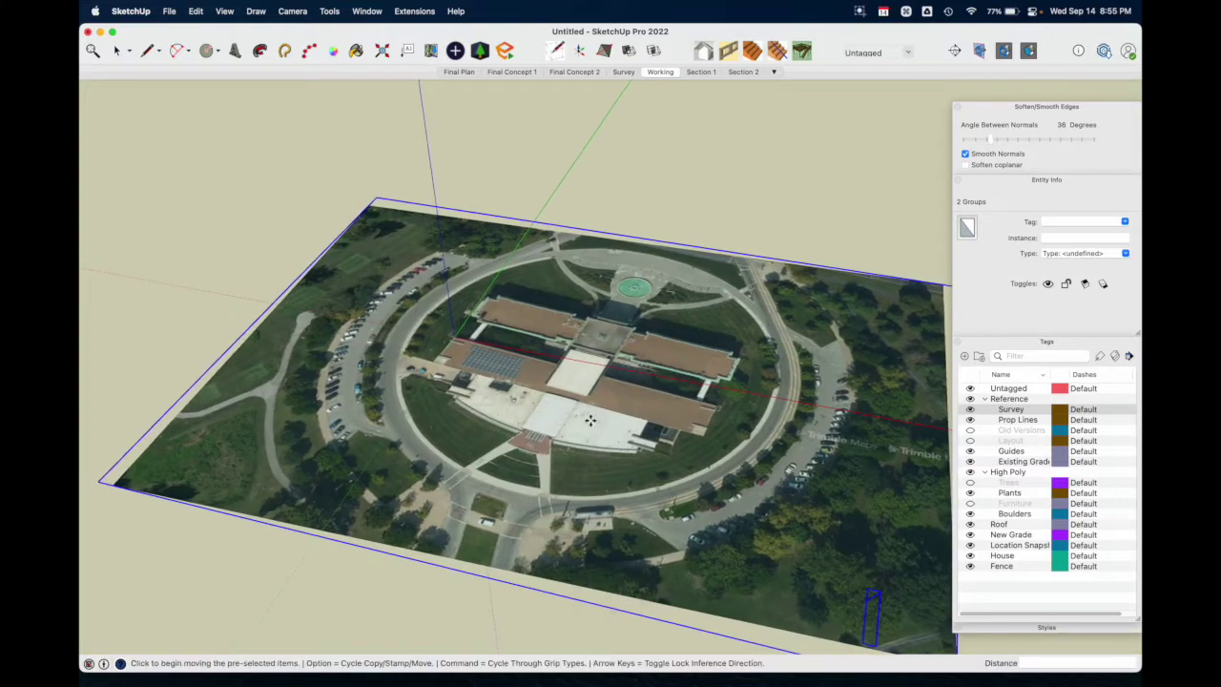
{"action": "key", "text": "q"}
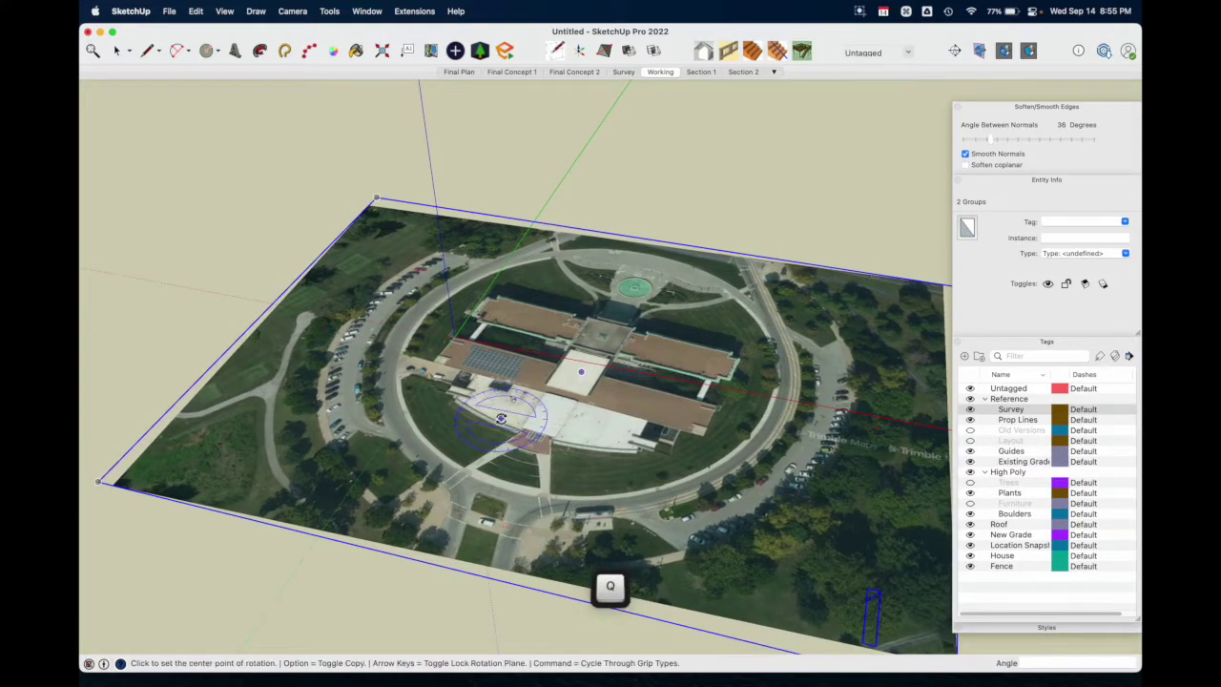
{"action": "scroll", "coordinate": [447, 320], "scroll_direction": "up", "scroll_amount": 10}
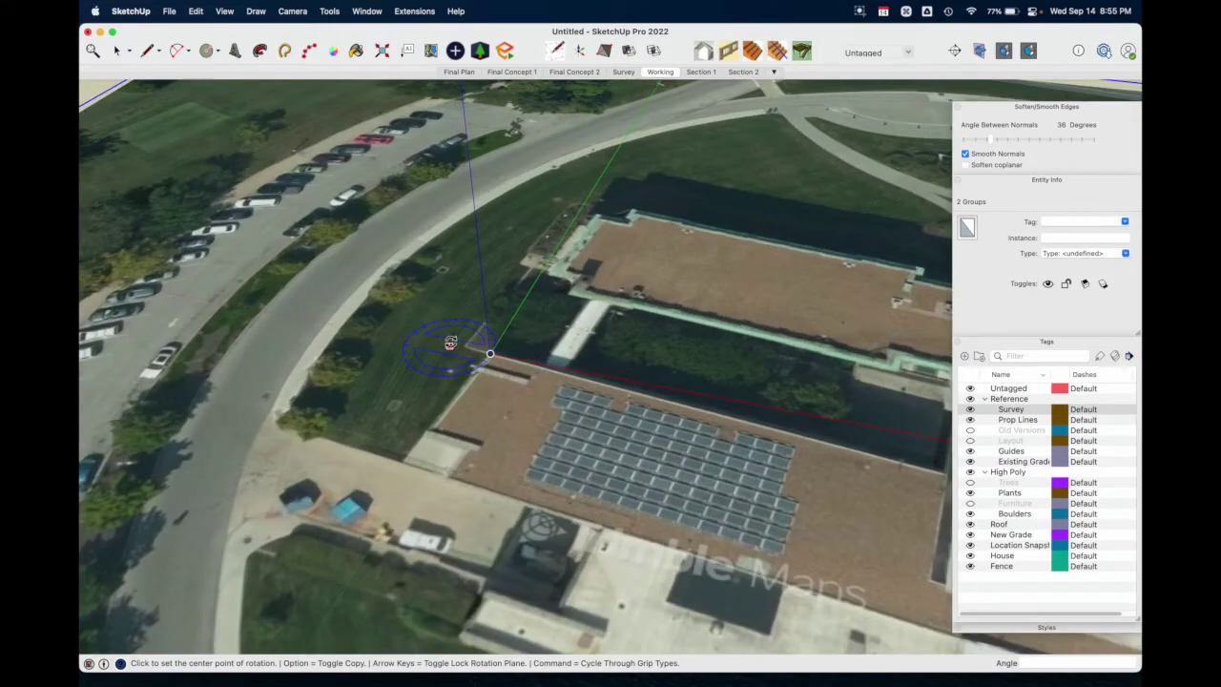
{"action": "key", "text": "Up"}
{"action": "left_click", "coordinate": [491, 355]}
{"action": "middle_click_drag", "start_coordinate": [491, 355], "coordinate": [575, 381]}
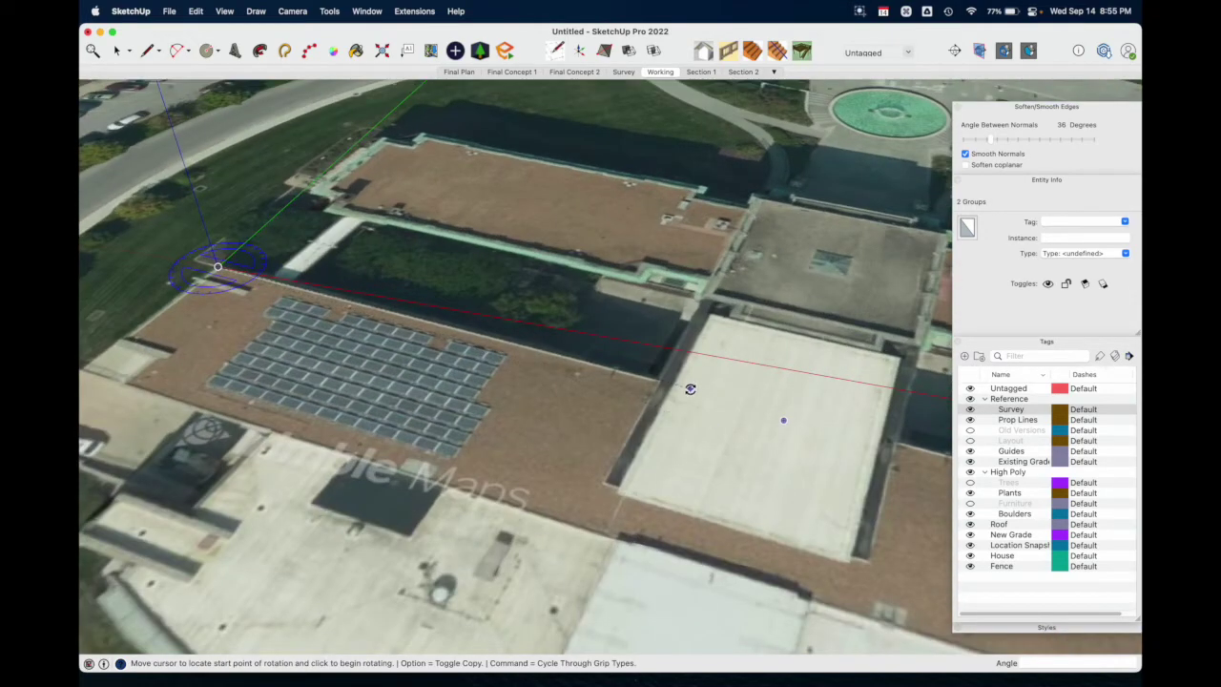
{"action": "scroll", "coordinate": [731, 409], "scroll_direction": "down", "scroll_amount": 5}
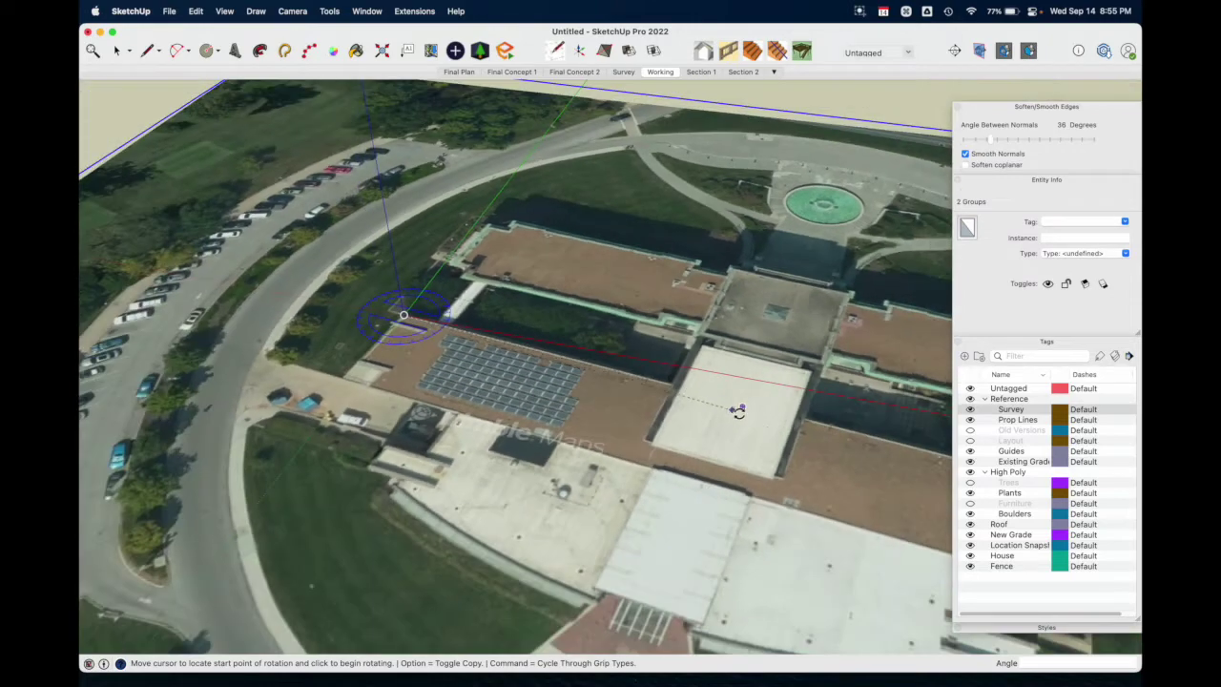
{"action": "middle_click_drag", "start_coordinate": [817, 452], "coordinate": [623, 505], "text": "shift"}
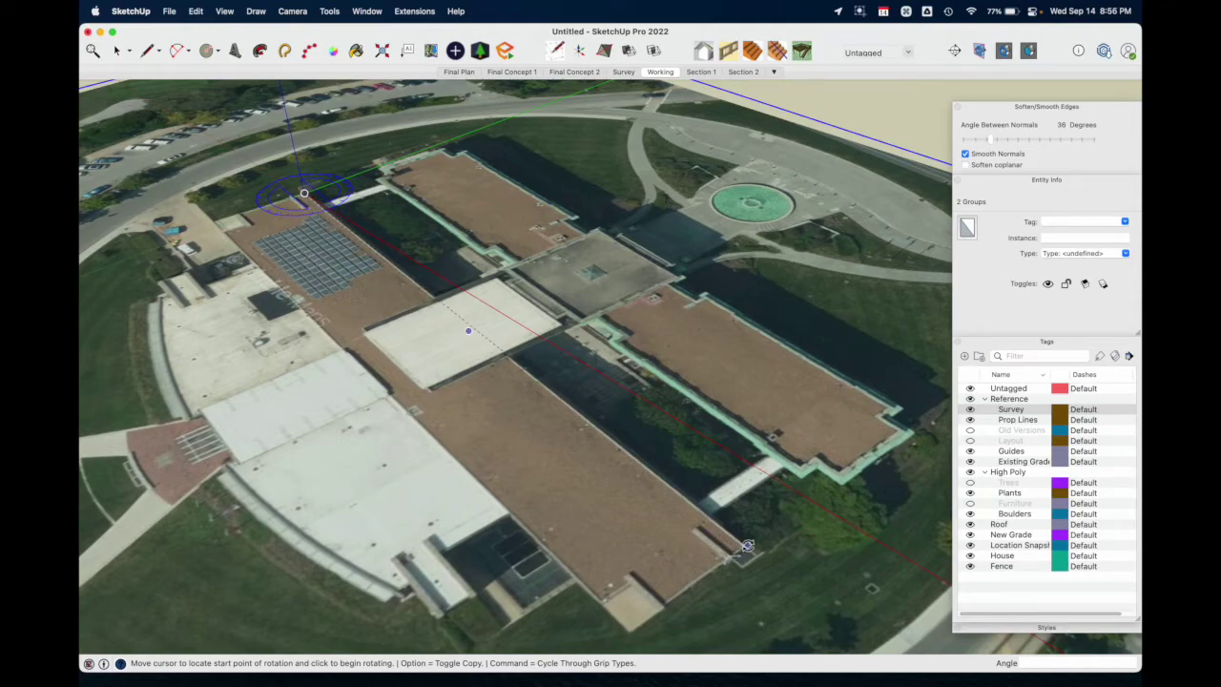
{"action": "scroll", "coordinate": [747, 546], "scroll_direction": "up", "scroll_amount": 3}
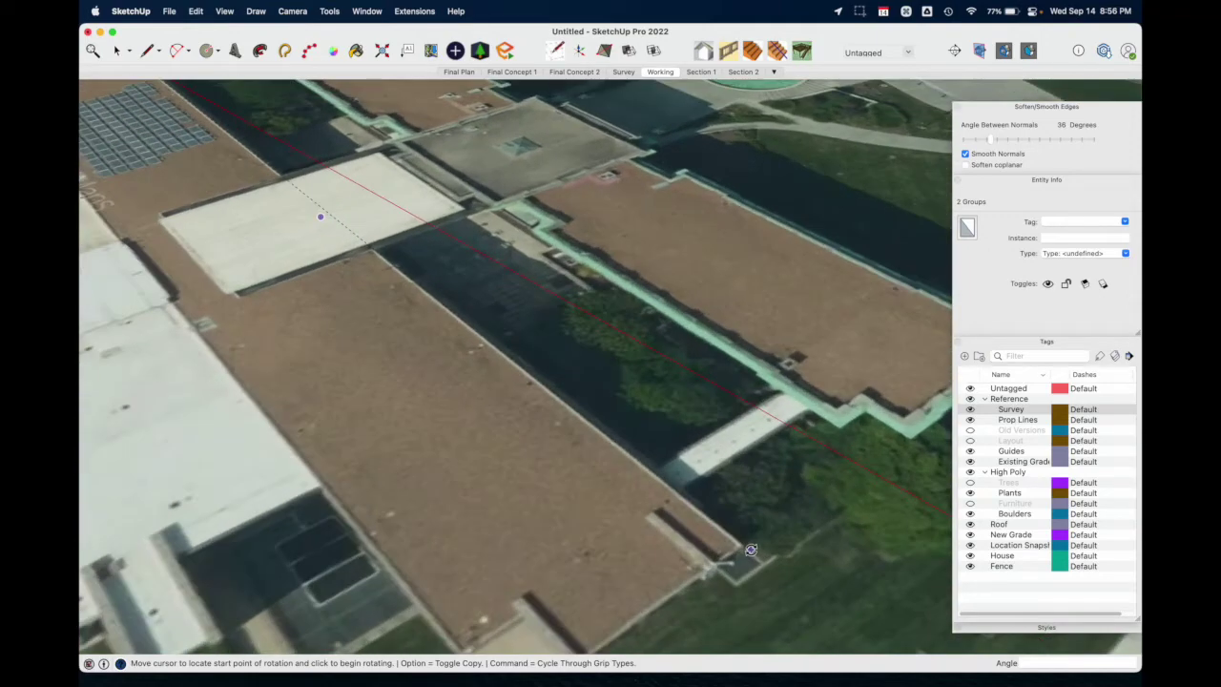
{"action": "left_click", "coordinate": [792, 586]}
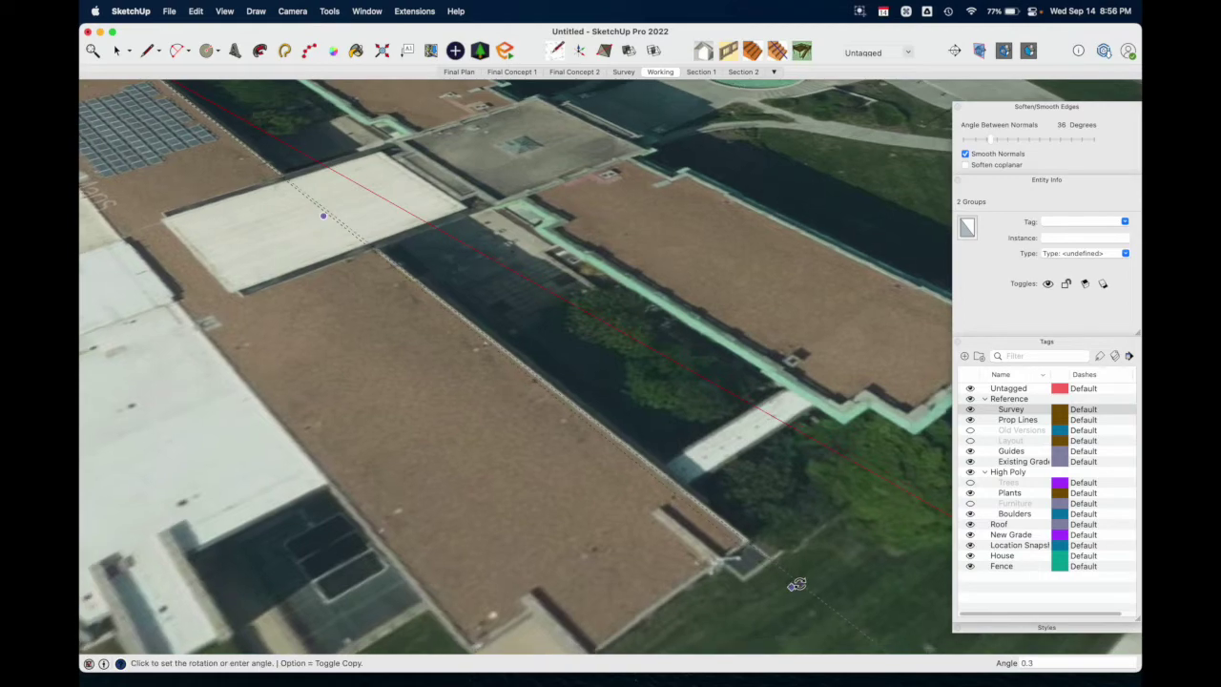
{"action": "scroll", "coordinate": [798, 585], "scroll_direction": "down", "scroll_amount": 5}
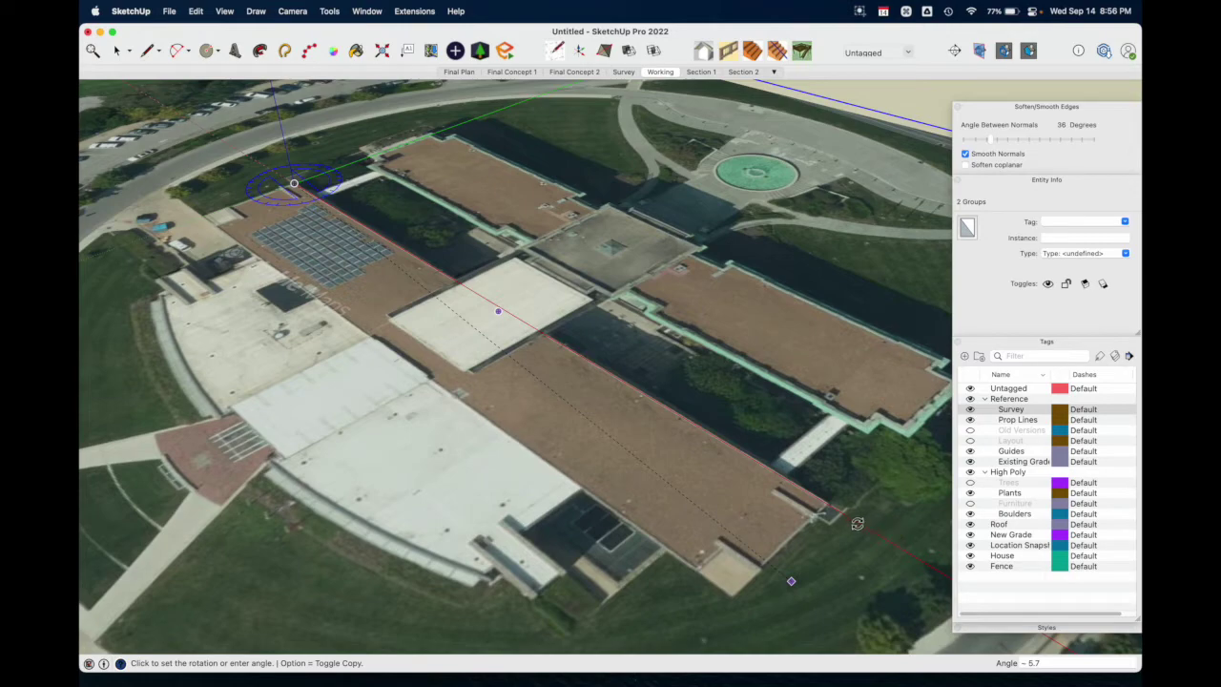
{"action": "key", "text": "space"}
- Show the site from directly above in parallel projection to check the building's alignment with the axes
{"action": "scroll", "coordinate": [524, 474], "scroll_direction": "down", "scroll_amount": 5}
{"action": "middle_click_drag", "start_coordinate": [524, 474], "coordinate": [668, 515]}
{"action": "scroll", "coordinate": [760, 531], "scroll_direction": "up", "scroll_amount": 3}
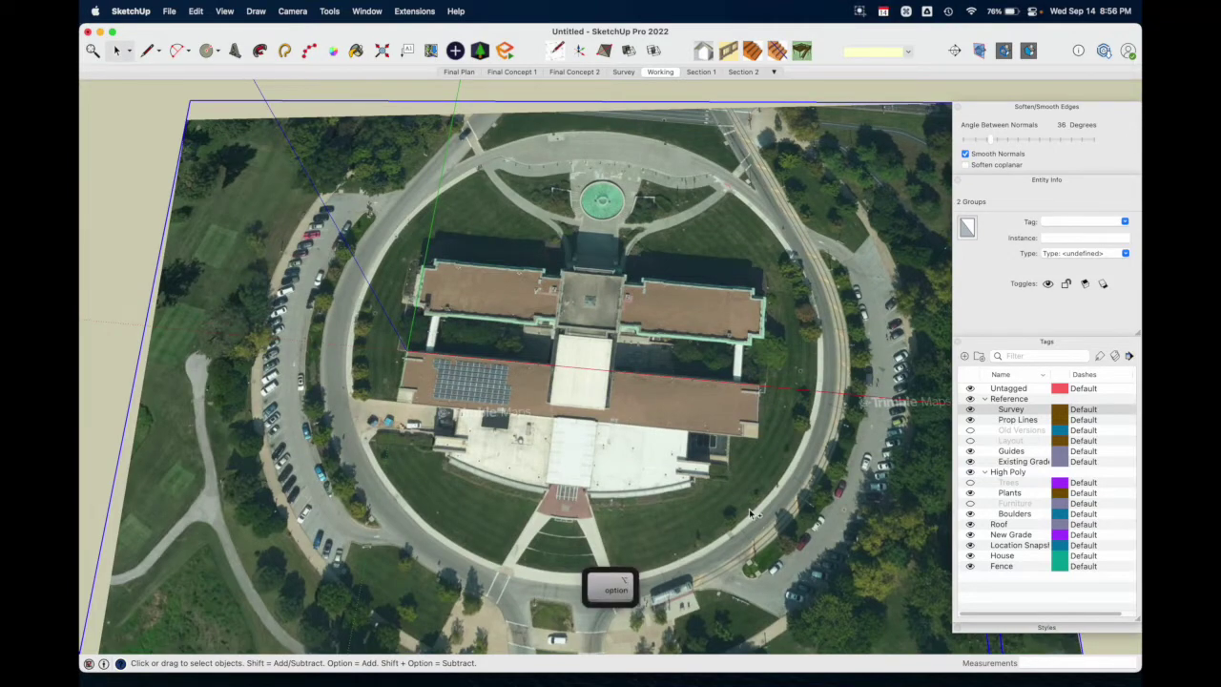
{"action": "key", "text": "alt+1"}
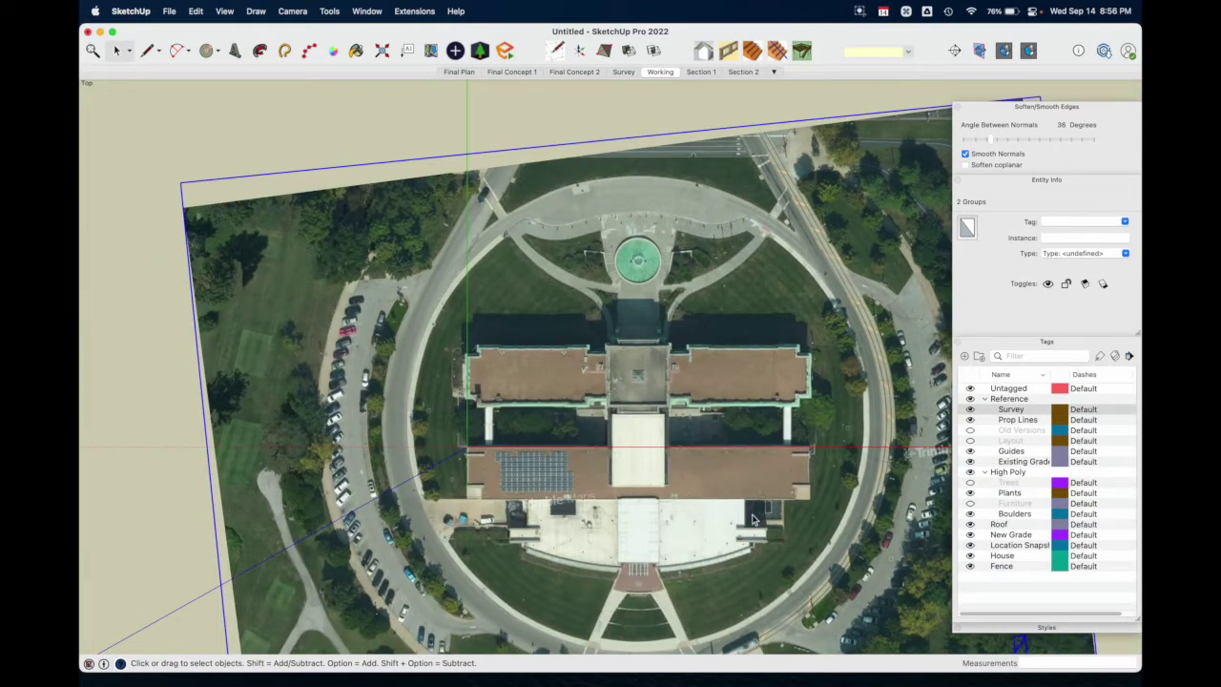
{"action": "left_click", "coordinate": [256, 10]}
{"action": "mouse_move", "coordinate": [283, 14]}
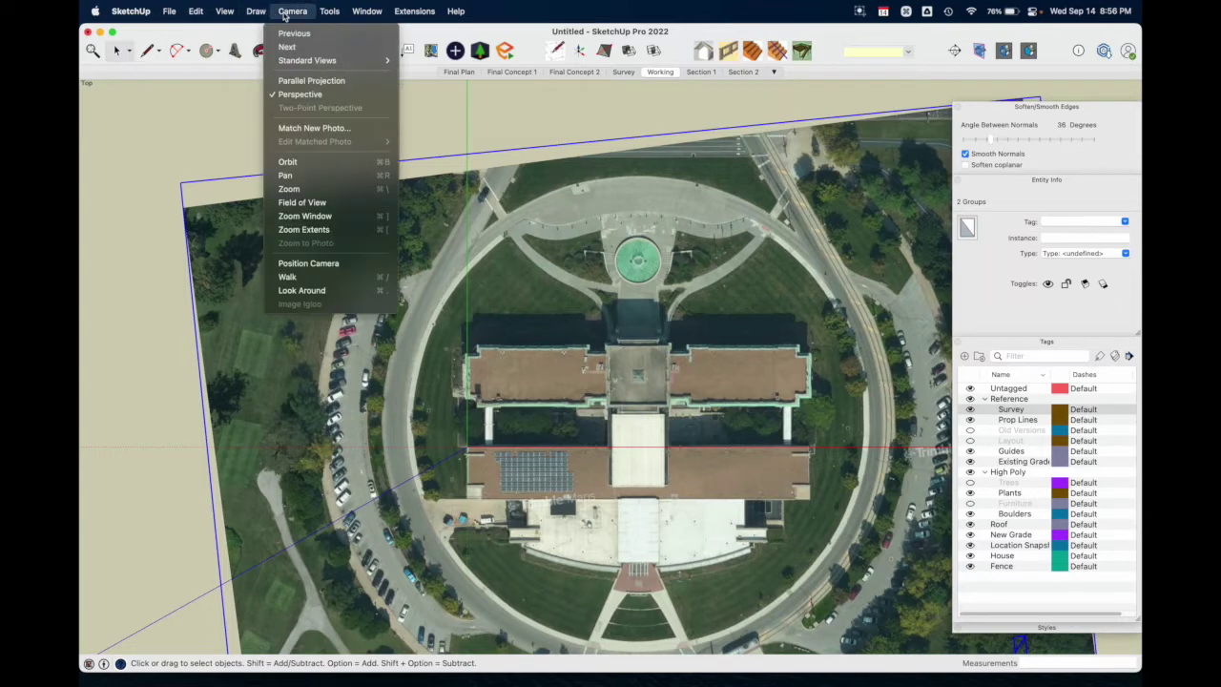
{"action": "left_click", "coordinate": [296, 81]}
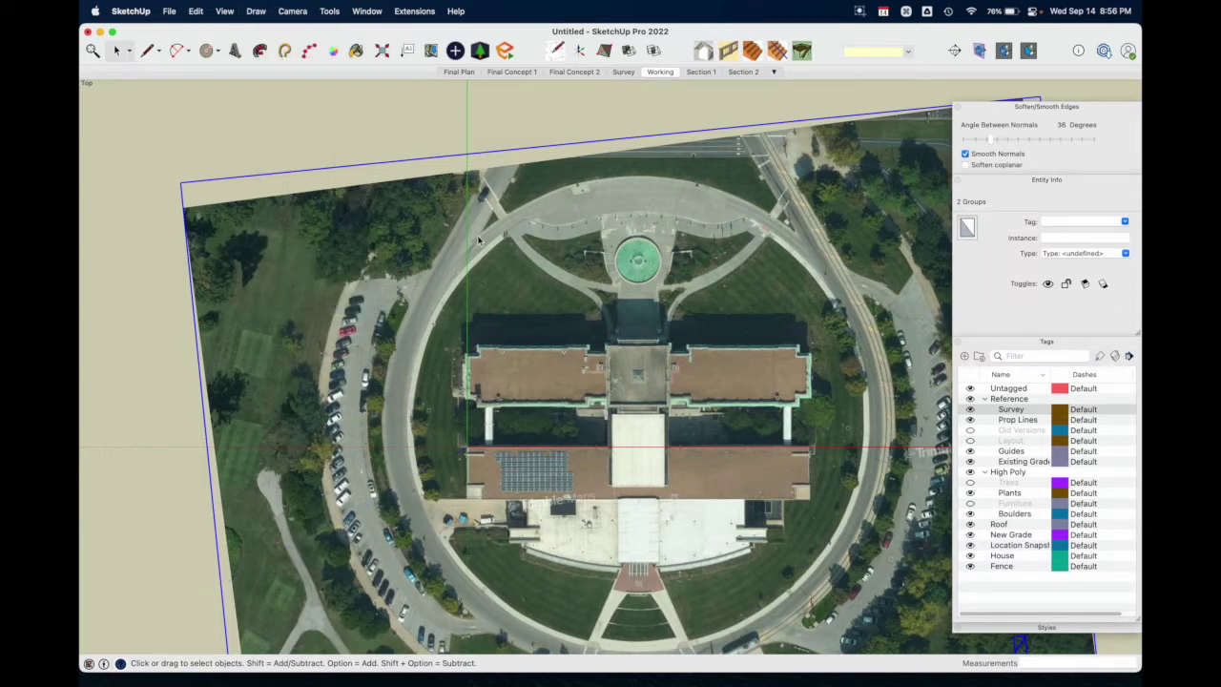
- Assign the Guides tag to the grouped edges over the trees and clear the selection
{"action": "middle_click_drag", "start_coordinate": [611, 412], "coordinate": [493, 285], "text": "shift"}
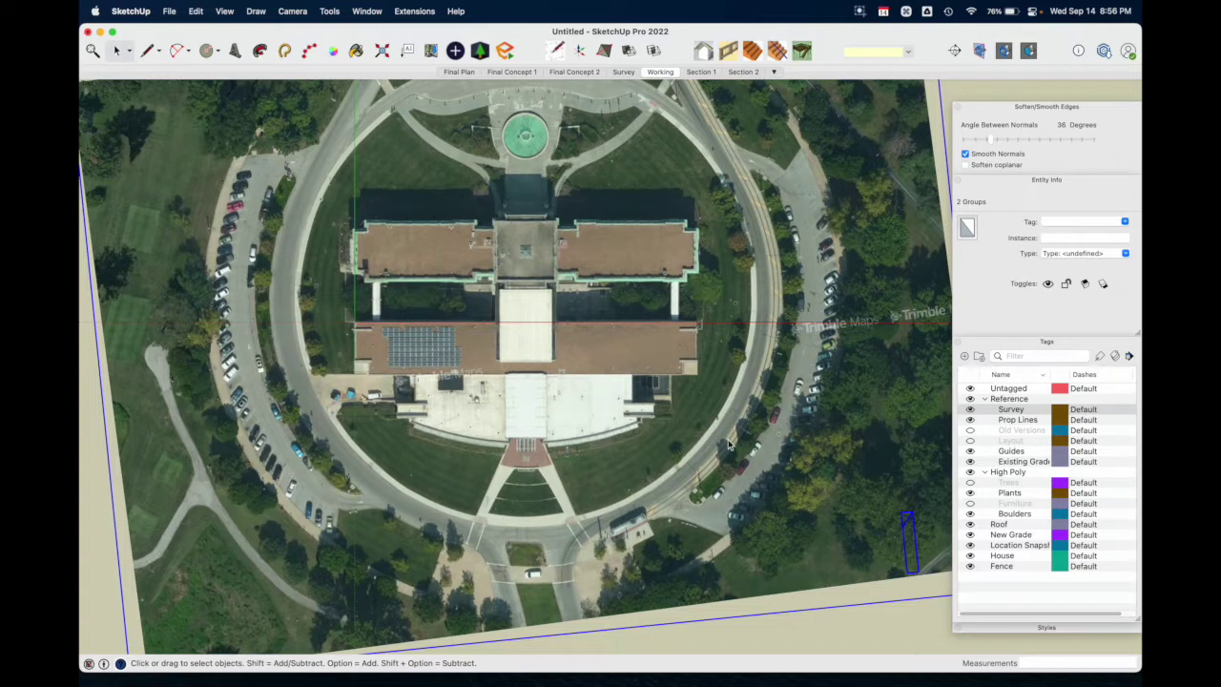
{"action": "middle_click_drag", "start_coordinate": [729, 442], "coordinate": [645, 440], "text": "shift"}
{"action": "left_click", "coordinate": [871, 482]}
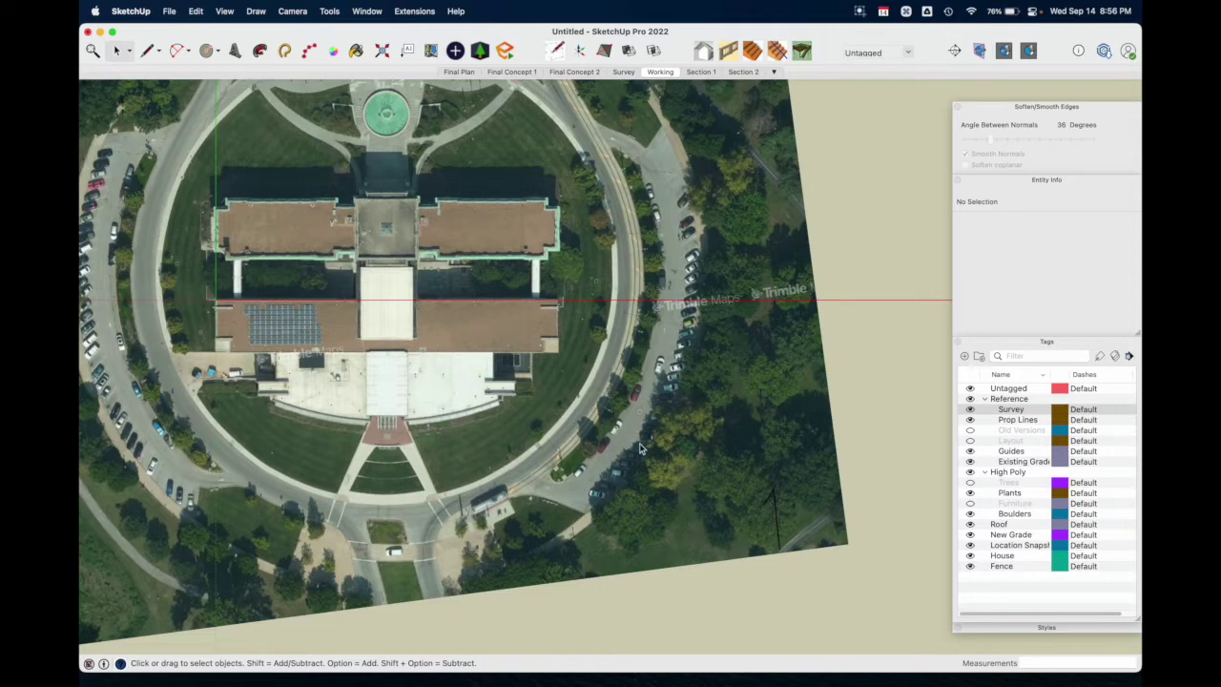
{"action": "left_click", "coordinate": [775, 520]}
{"action": "left_click", "coordinate": [1125, 221]}
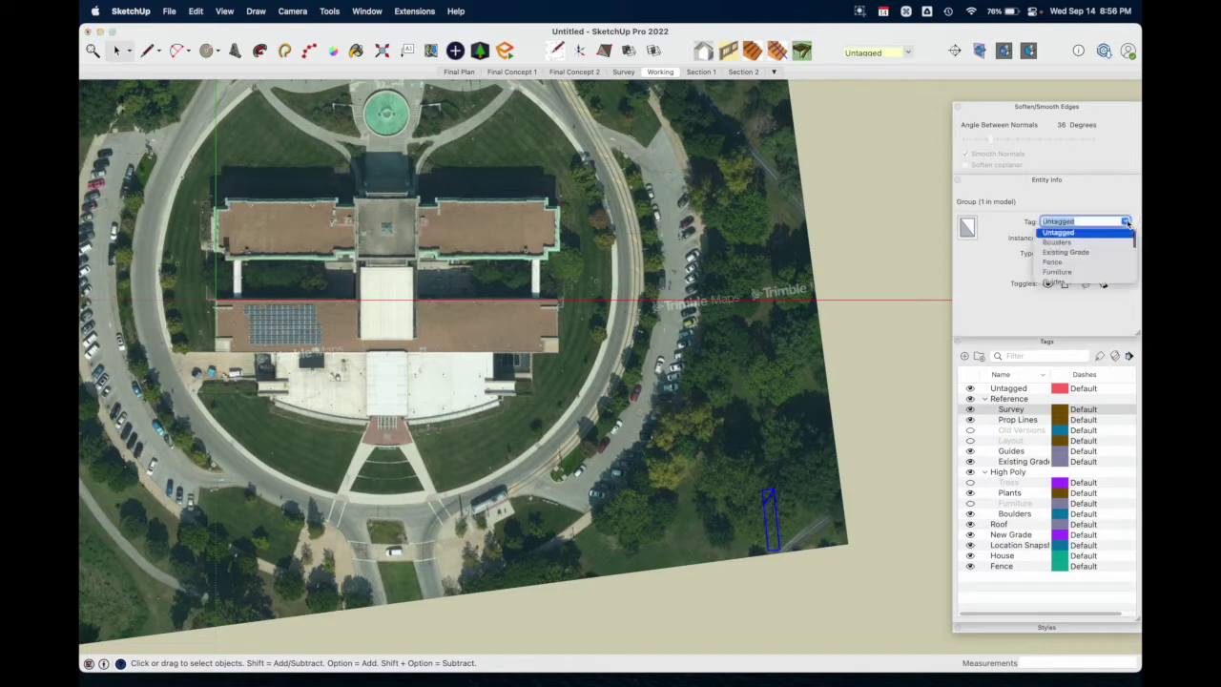
{"action": "scroll", "coordinate": [1087, 261], "scroll_direction": "down", "scroll_amount": 2}
{"action": "left_click", "coordinate": [1056, 250]}
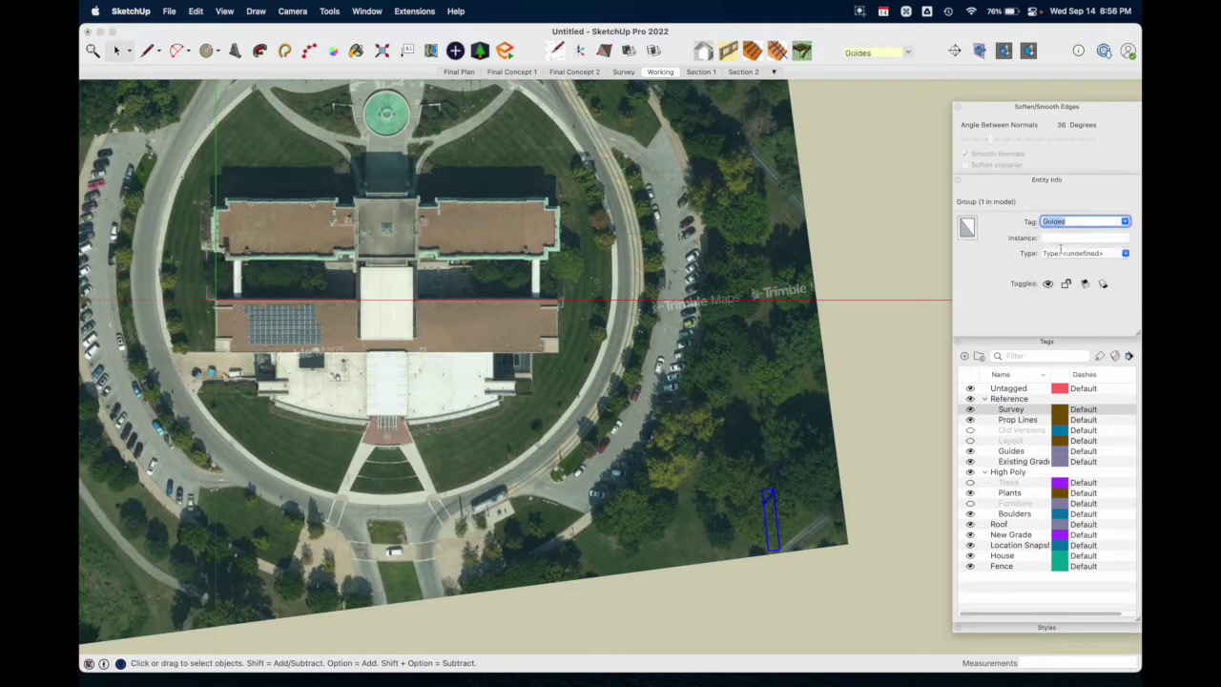
{"action": "left_click", "coordinate": [880, 382]}
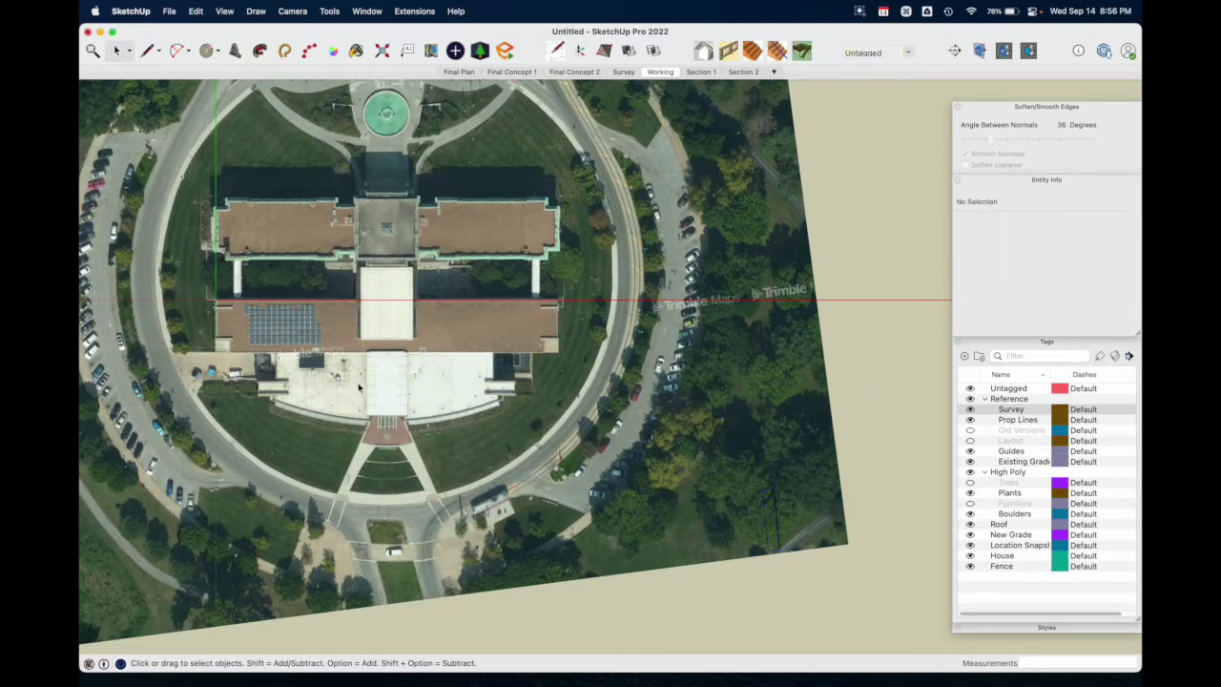
- Recall the Working scene and make the Survey tag visible
{"action": "middle_click_drag", "start_coordinate": [355, 372], "coordinate": [356, 370], "text": "shift"}
{"action": "key", "text": "super+2"}
{"action": "key", "text": "space"}
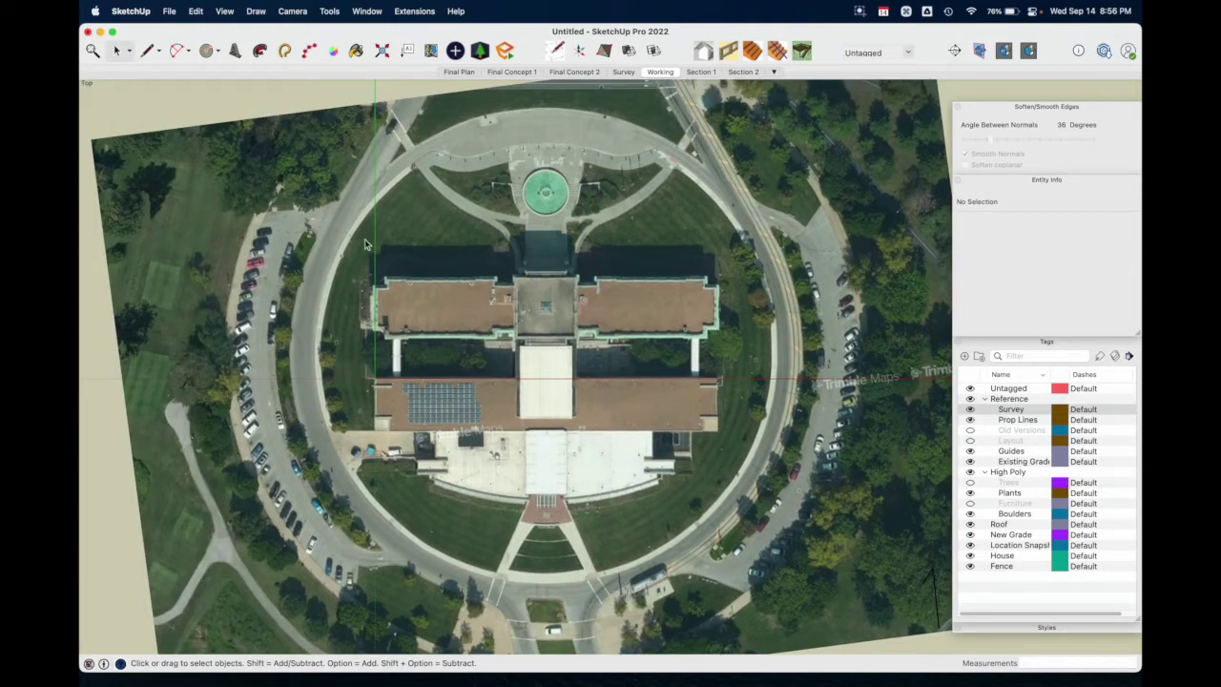
{"action": "left_click", "coordinate": [661, 72]}
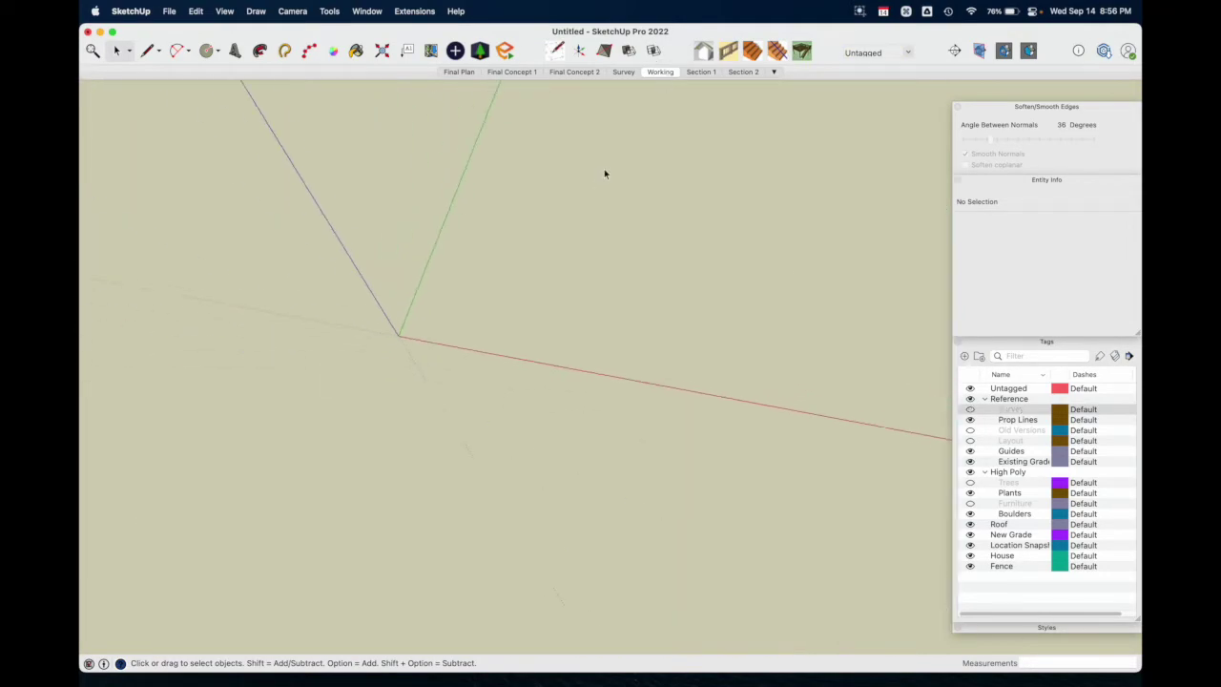
{"action": "left_click", "coordinate": [970, 409]}
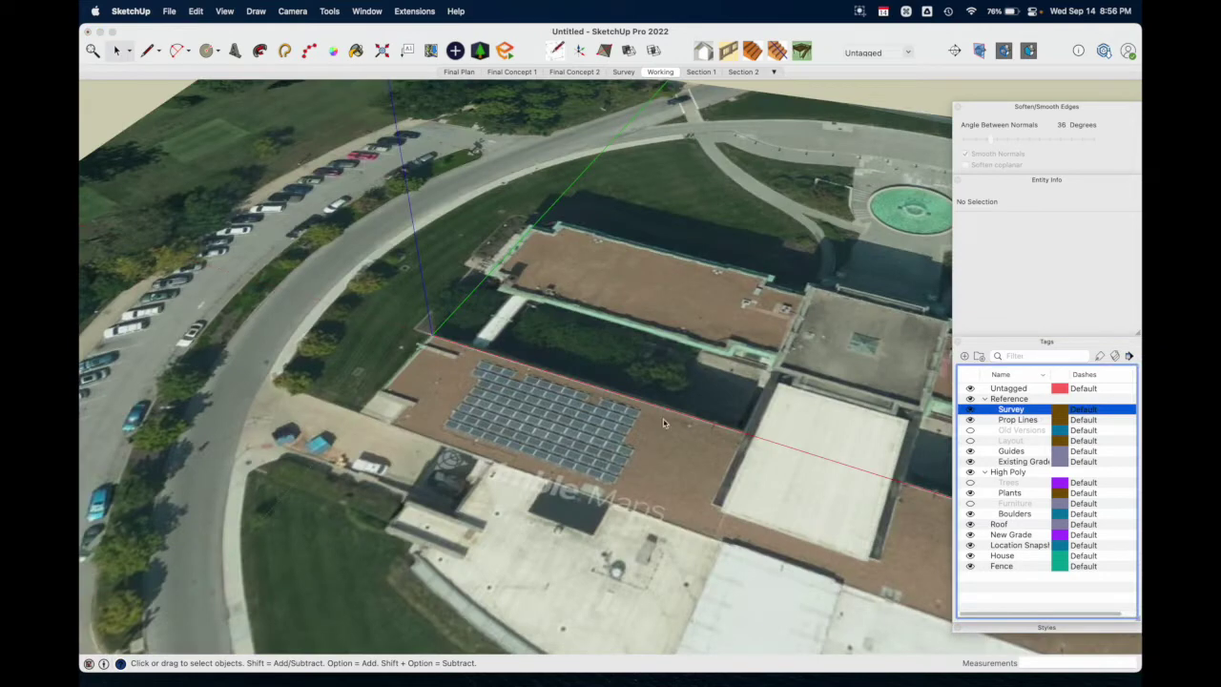
- Draw a line from the origin along the red axis to the far end of the brown roof, about 336' long
{"action": "middle_click_drag", "start_coordinate": [505, 399], "coordinate": [353, 318]}
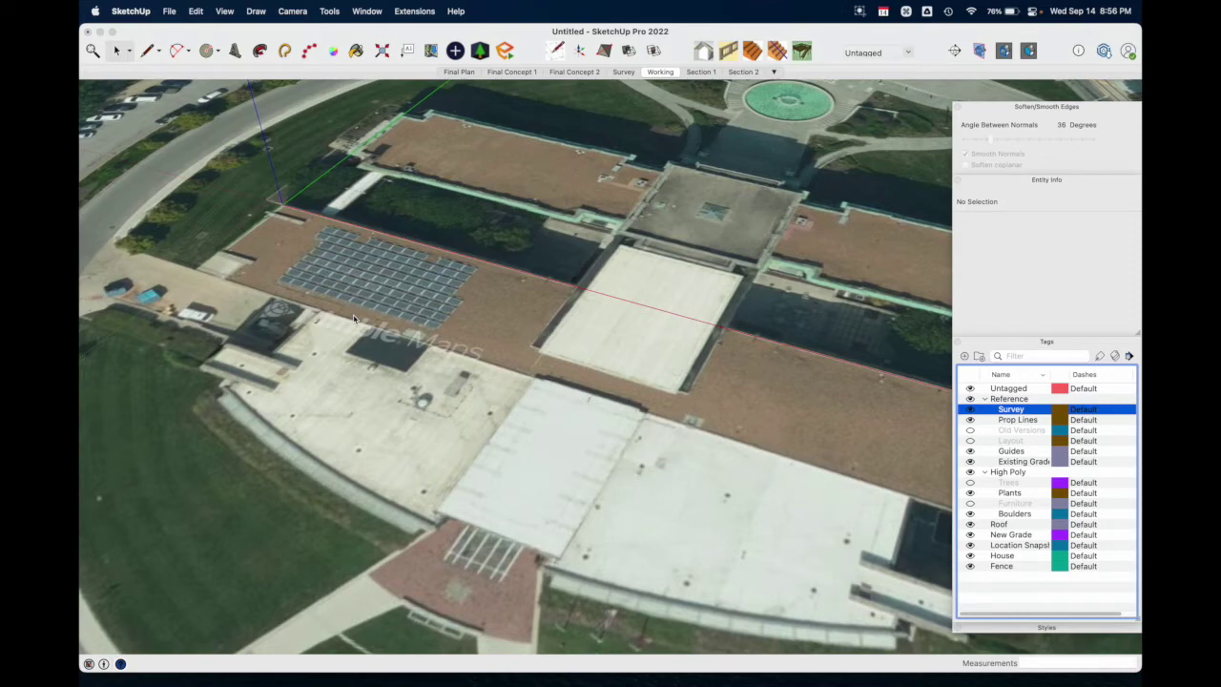
{"action": "scroll", "coordinate": [353, 318], "scroll_direction": "down", "scroll_amount": 6}
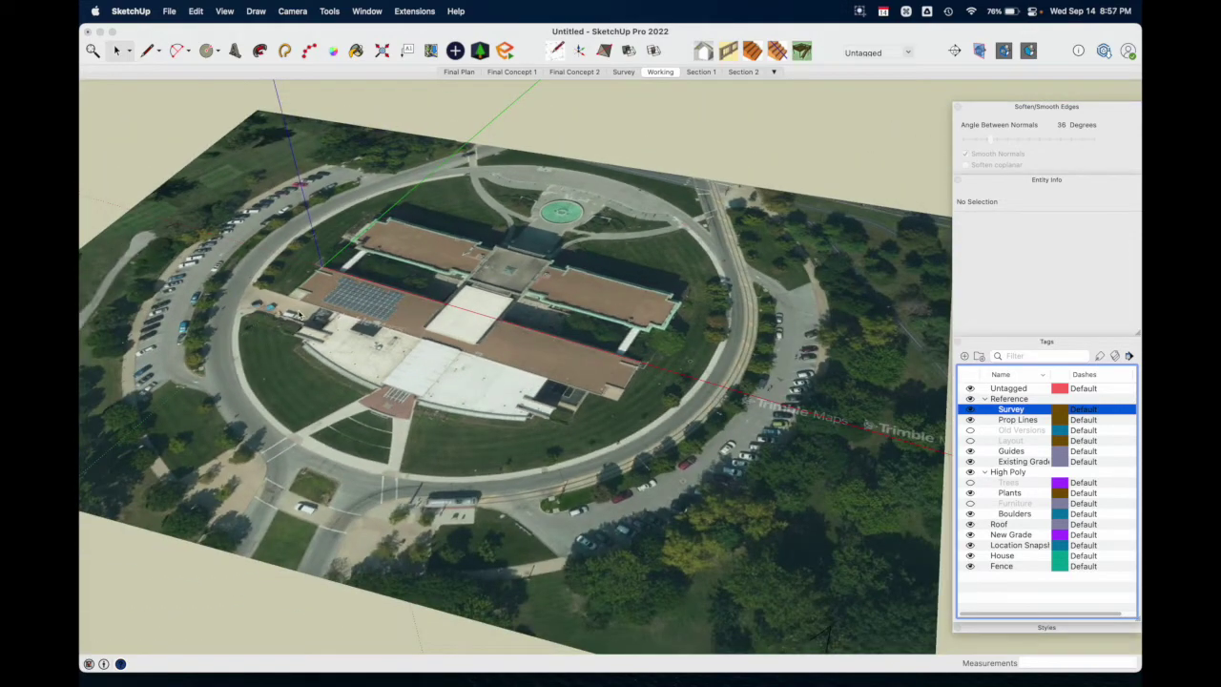
{"action": "scroll", "coordinate": [300, 315], "scroll_direction": "up", "scroll_amount": 3}
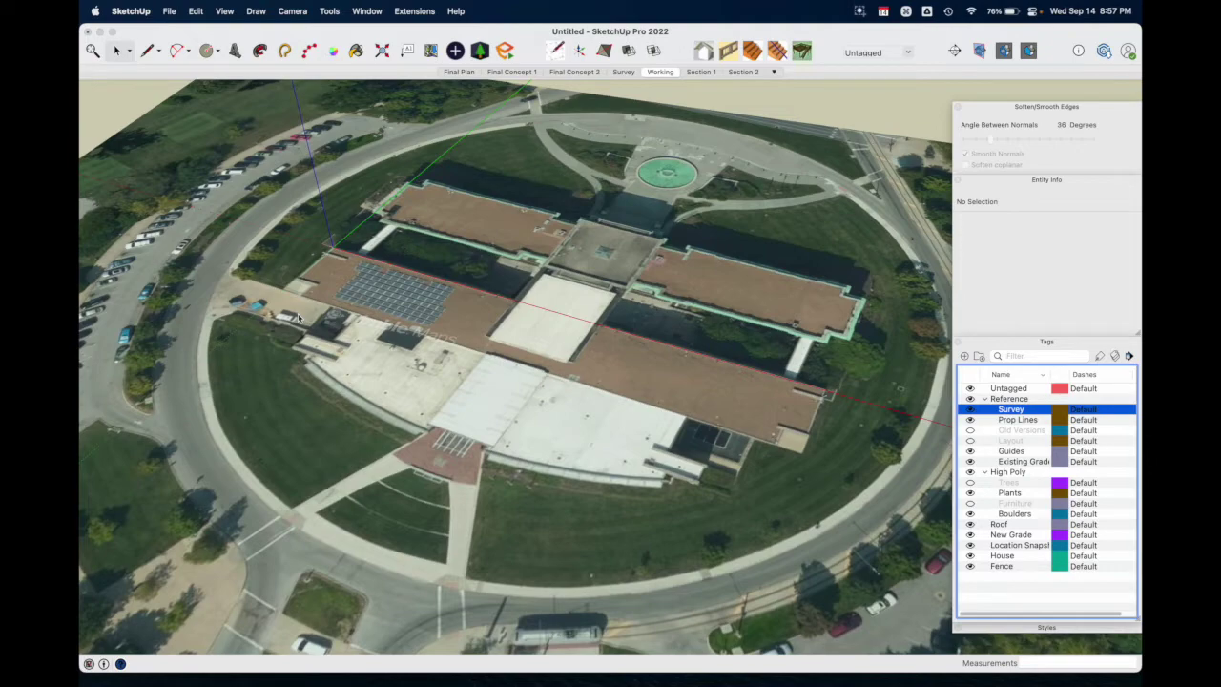
{"action": "middle_click_drag", "start_coordinate": [515, 295], "coordinate": [543, 477]}
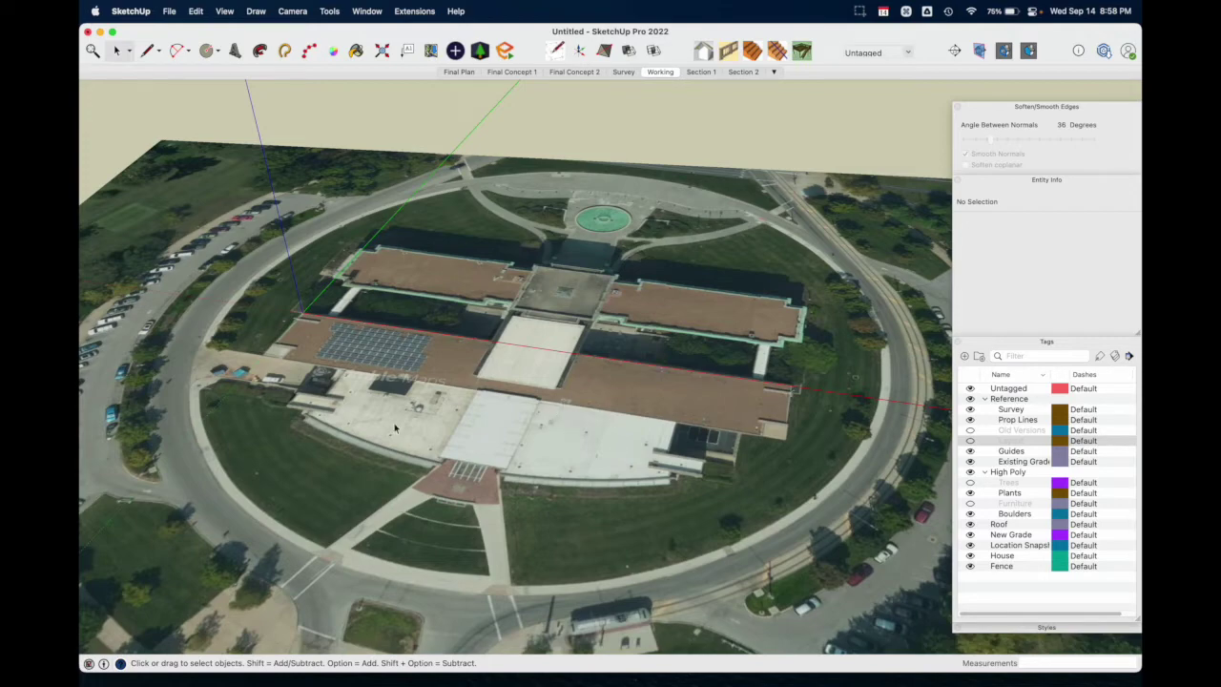
{"action": "scroll", "coordinate": [387, 422], "scroll_direction": "up", "scroll_amount": 5}
{"action": "key", "text": "l"}
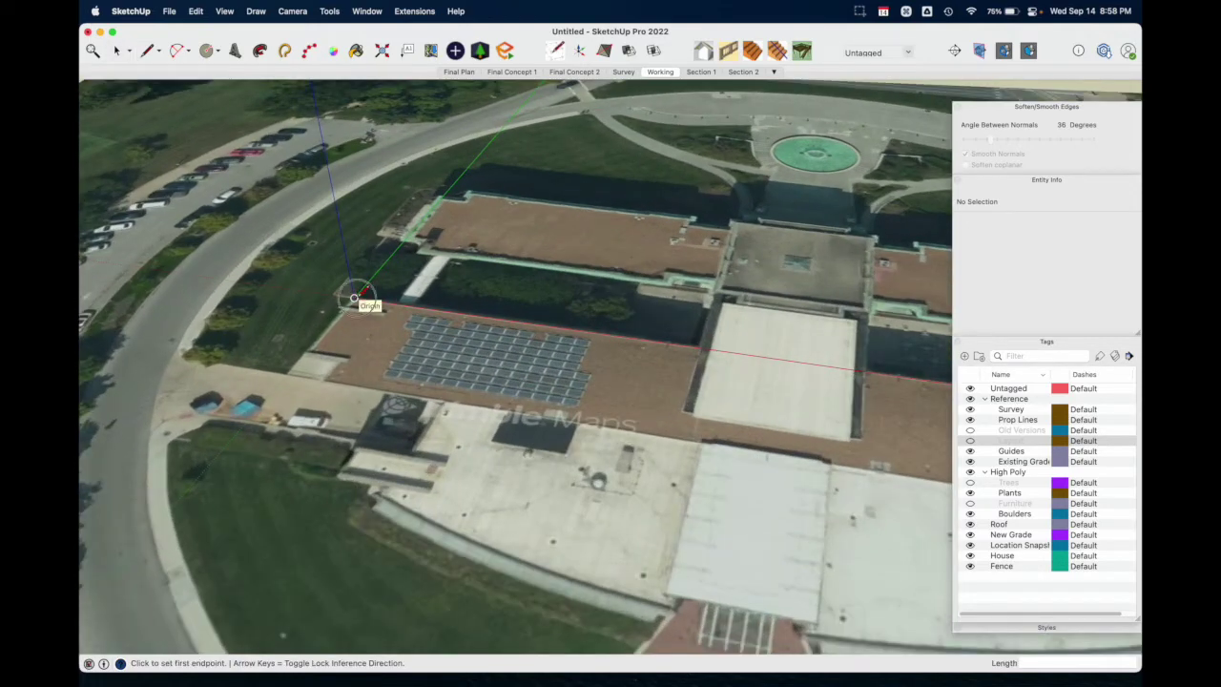
{"action": "left_click", "coordinate": [354, 294]}
{"action": "middle_click_drag", "start_coordinate": [725, 377], "coordinate": [321, 328], "text": "shift"}
{"action": "key", "text": "Right"}
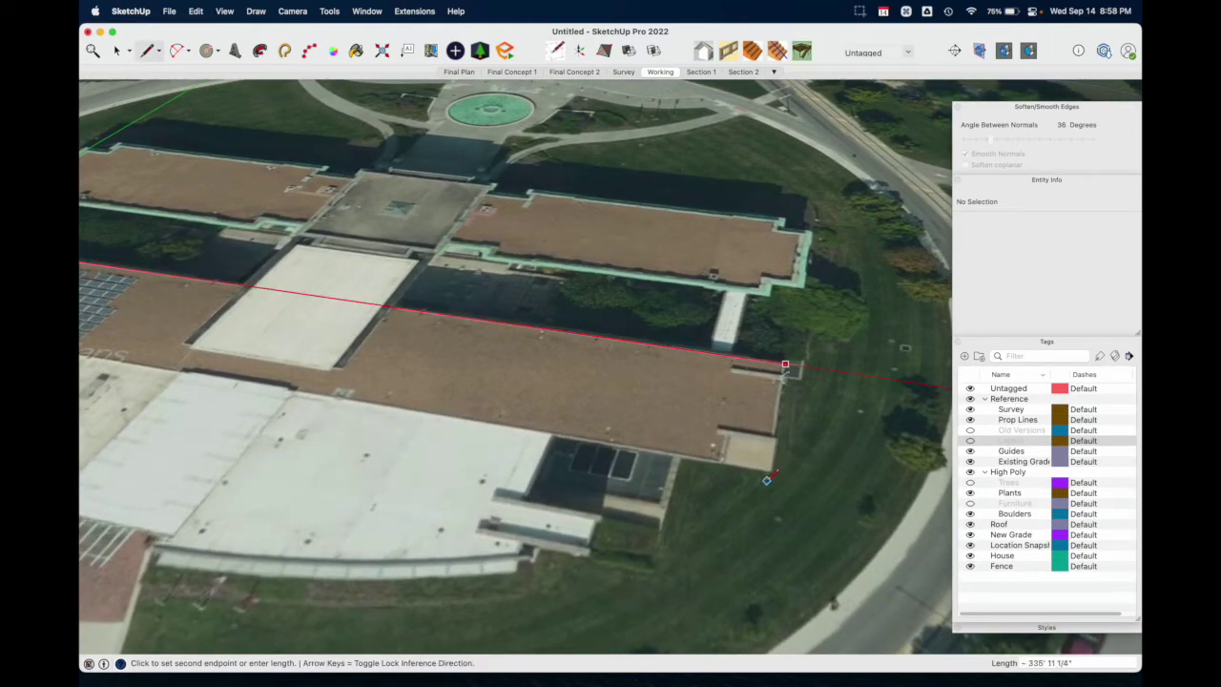
{"action": "left_click", "coordinate": [773, 473]}
- Continue the outline across the brown roof's end parallel to green, about 50', and back parallel to red to the white roof's corner, about 62'
{"action": "key", "text": "Left"}
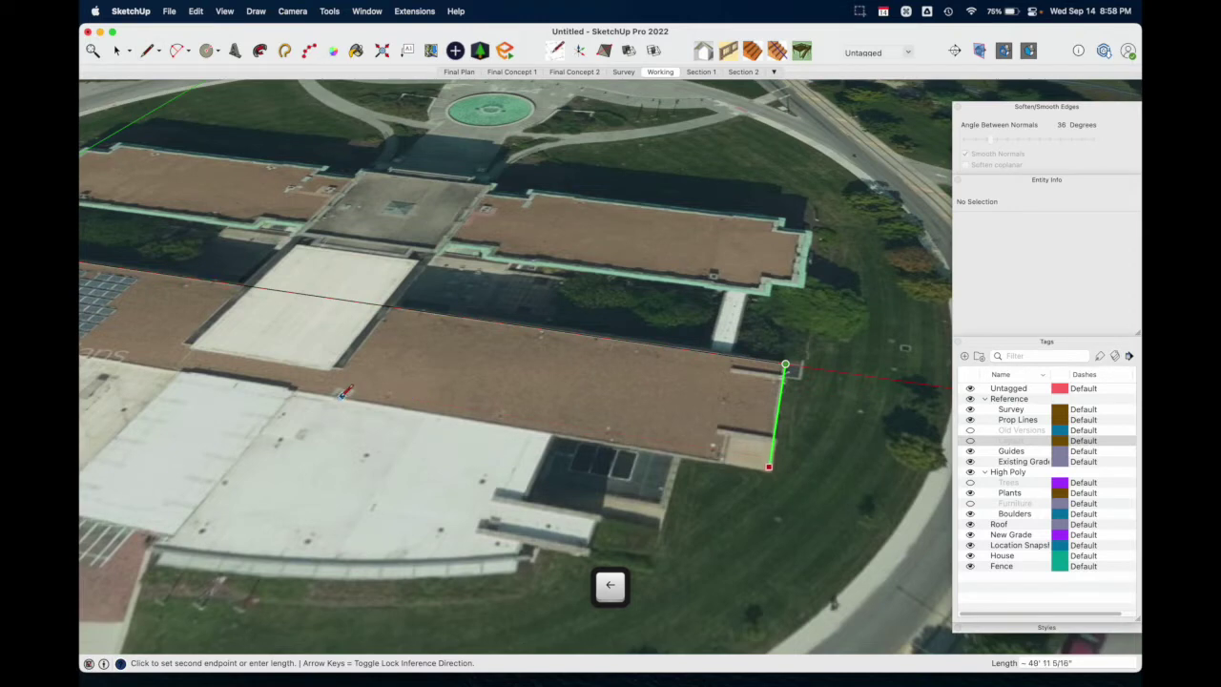
{"action": "key", "text": "Left"}
{"action": "left_click", "coordinate": [560, 429]}
{"action": "key", "text": "Right"}
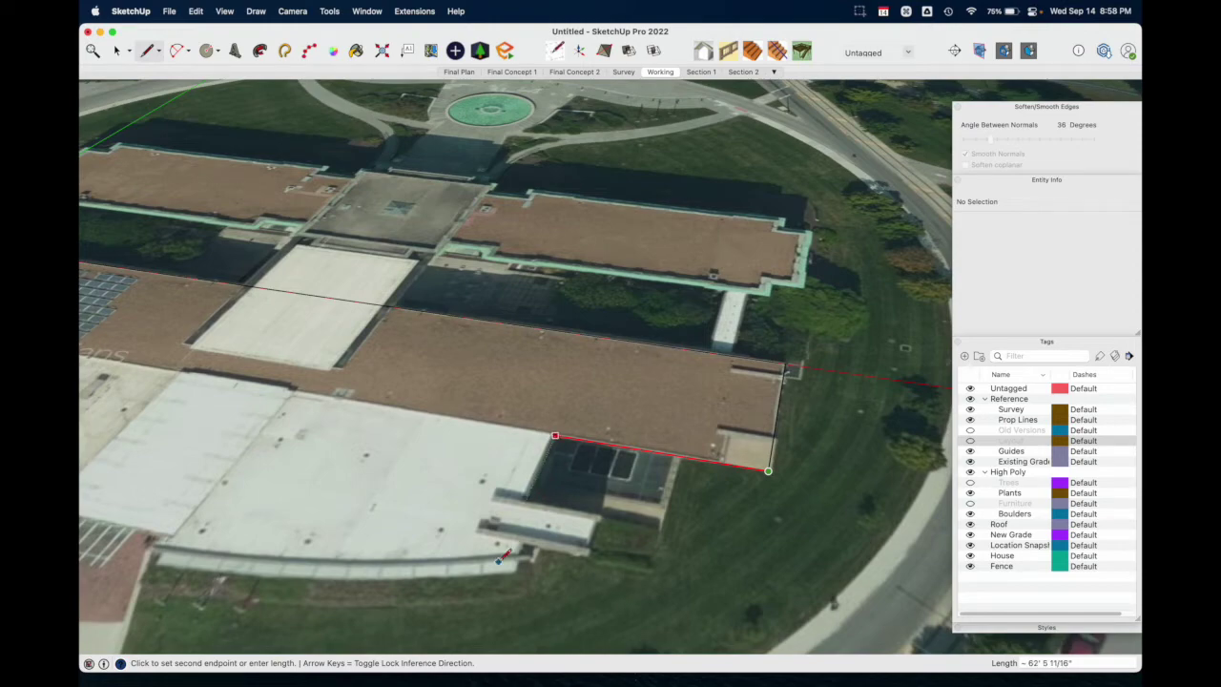
- Continue the outline down the white roof's side parallel to green, about 51', and across its curved front parallel to red, about 214'
{"action": "key", "text": "Left"}
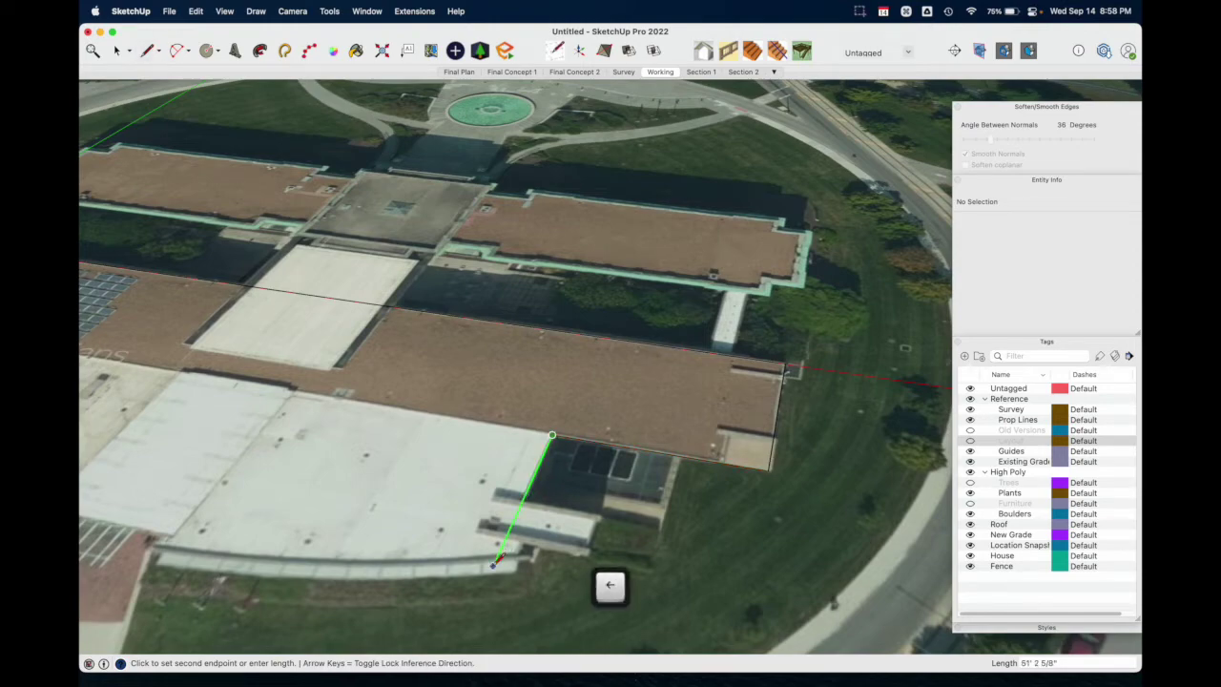
{"action": "middle_click_drag", "start_coordinate": [573, 577], "coordinate": [637, 451]}
{"action": "key", "text": "Right"}
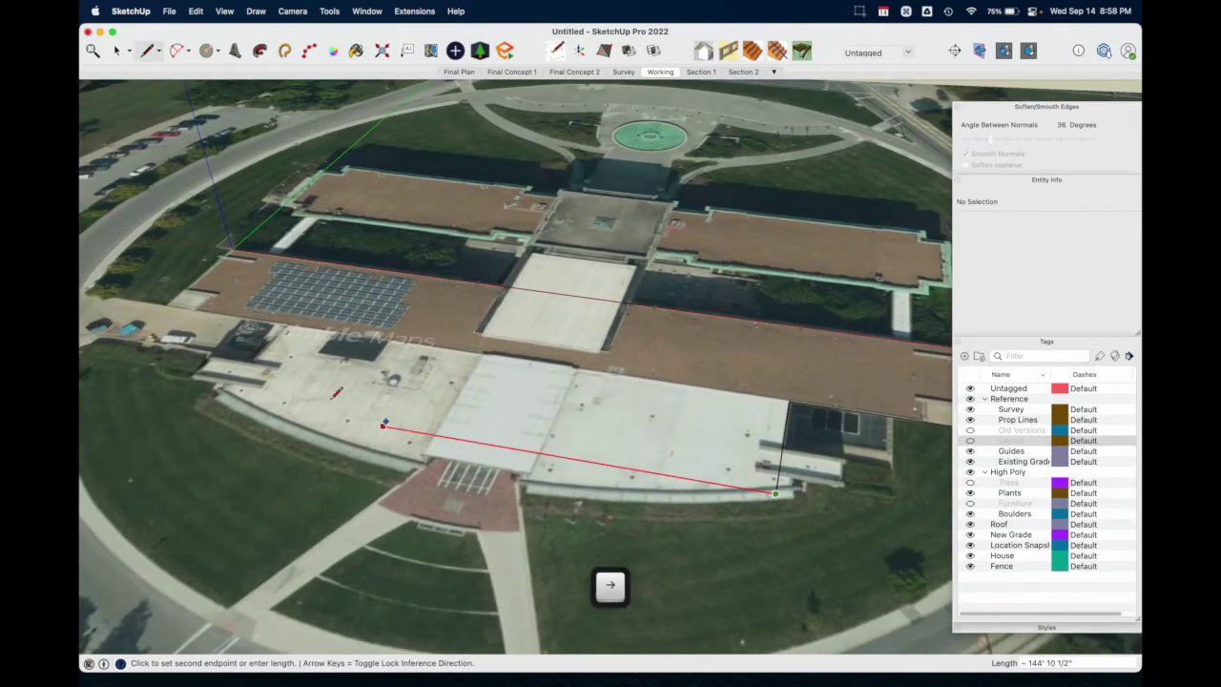
{"action": "left_click", "coordinate": [218, 398]}
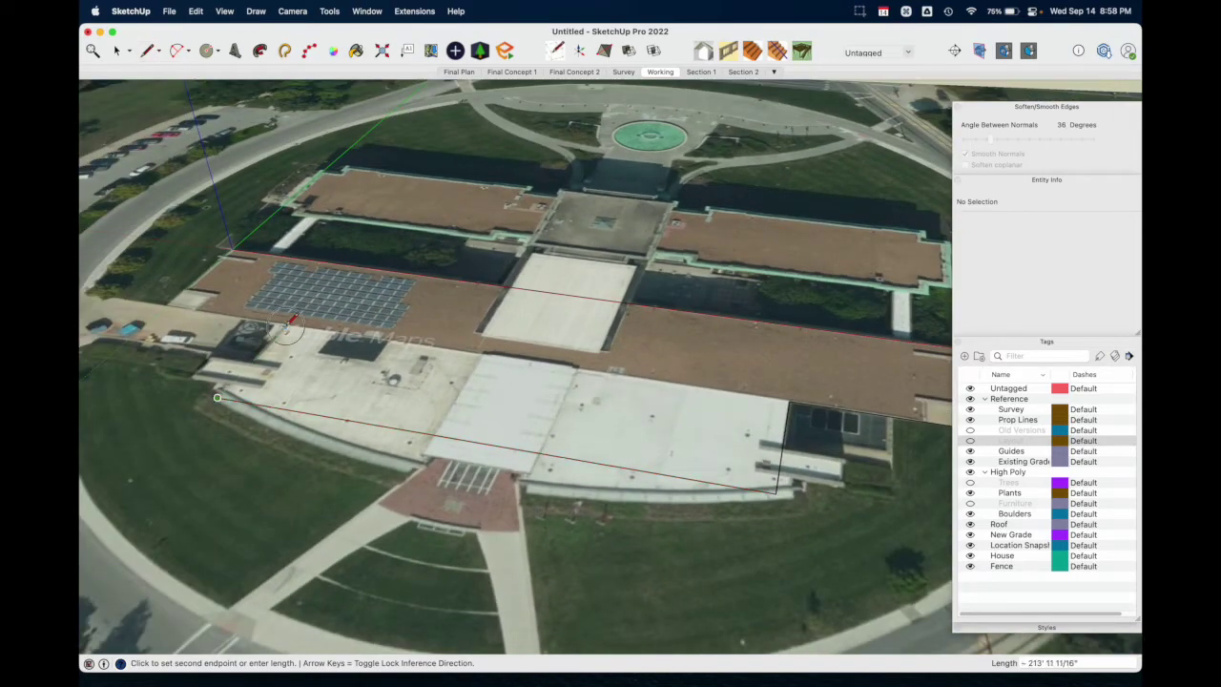
- Draw the white roof's opposite side parallel to green, about 51', and extend the outline parallel to red about 58' 6", in line with the origin
{"action": "key", "text": "Left"}
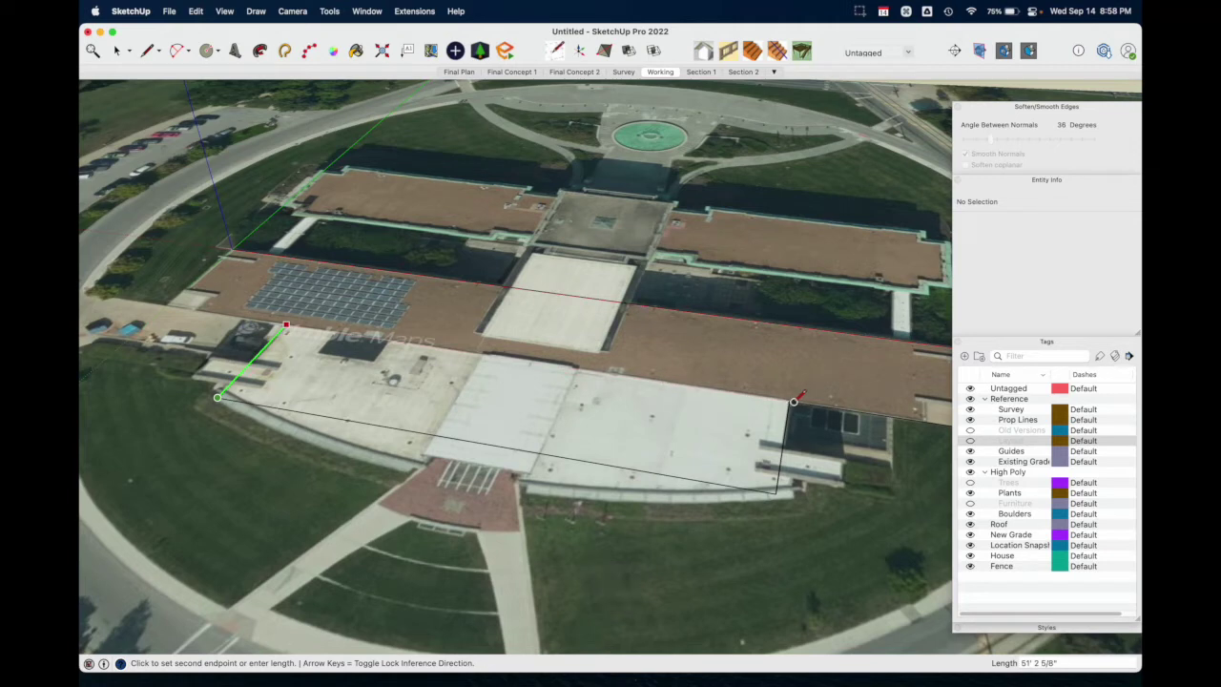
{"action": "left_click", "coordinate": [286, 325]}
{"action": "key", "text": "Right"}
{"action": "left_click", "coordinate": [166, 306]}
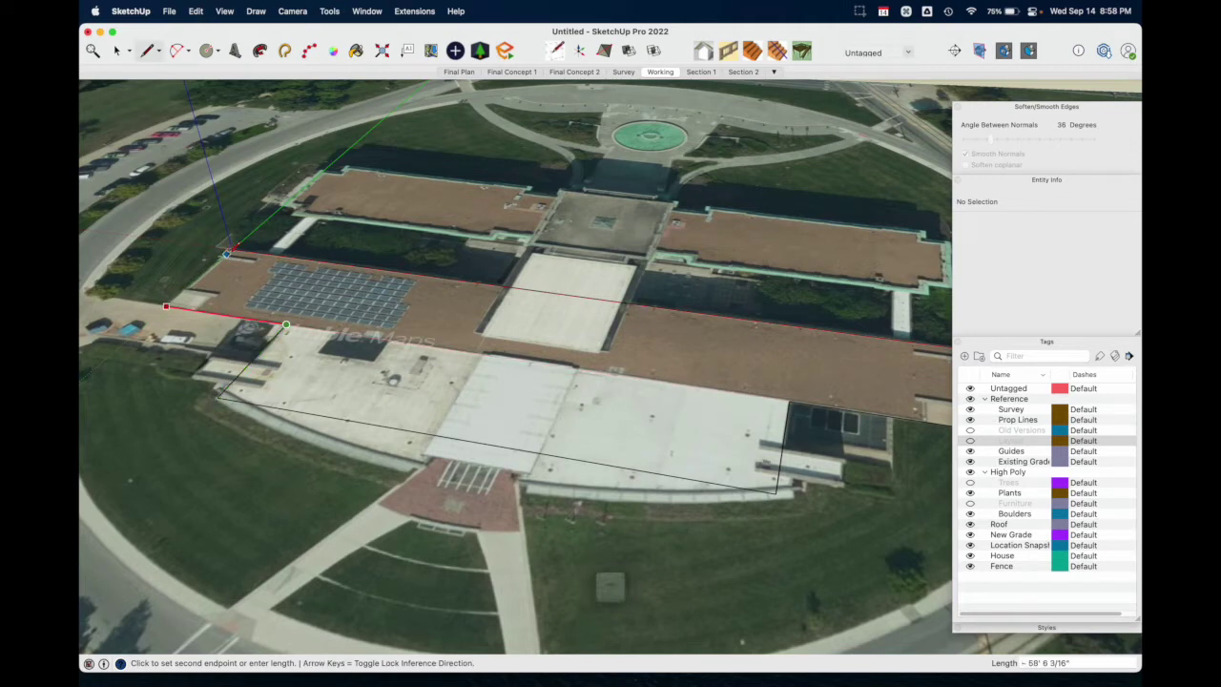
- Close the outline at the origin with an edge about 51' 8", and replace the straight white-roof front with an arc following its curve
{"action": "left_click", "coordinate": [231, 249]}
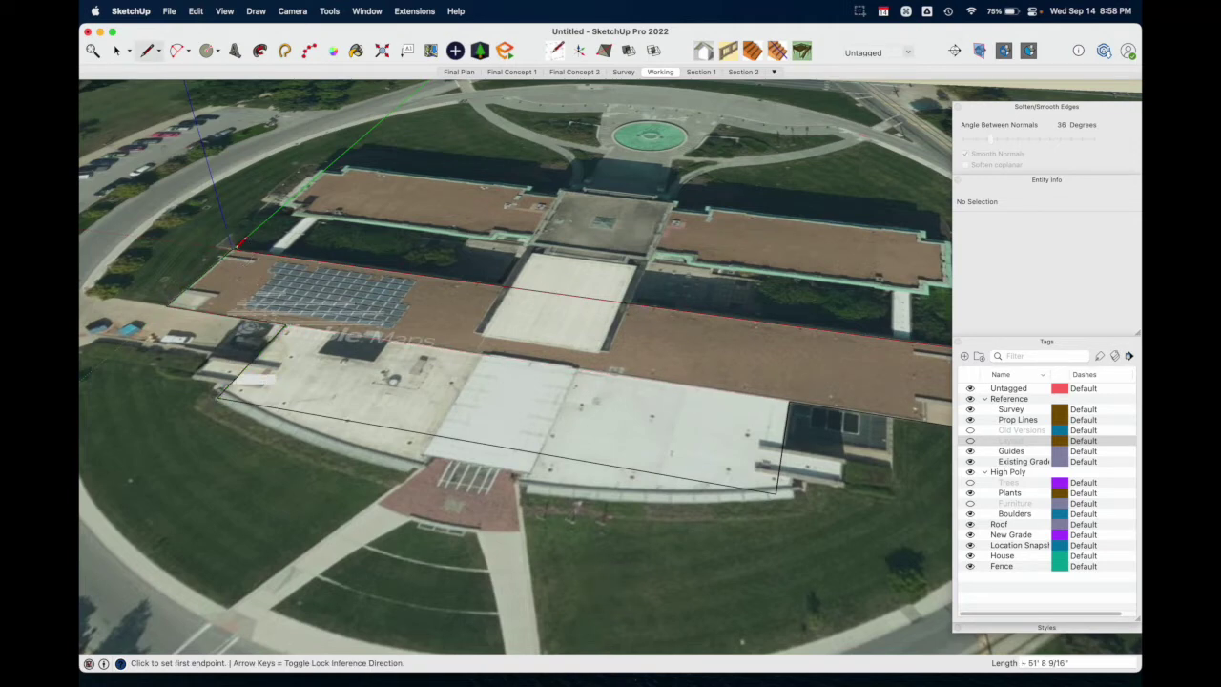
{"action": "key", "text": "a"}
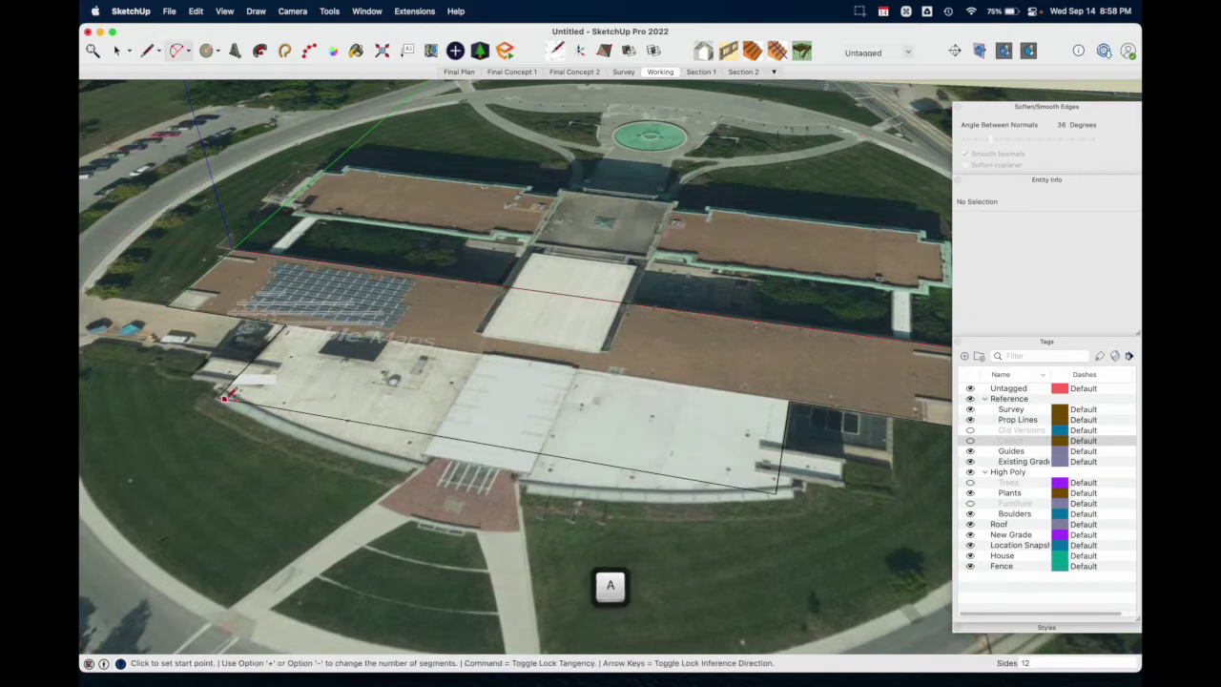
{"action": "left_click", "coordinate": [218, 397]}
{"action": "left_click", "coordinate": [775, 491]}
{"action": "left_click", "coordinate": [531, 489]}
{"action": "key", "text": "m"}
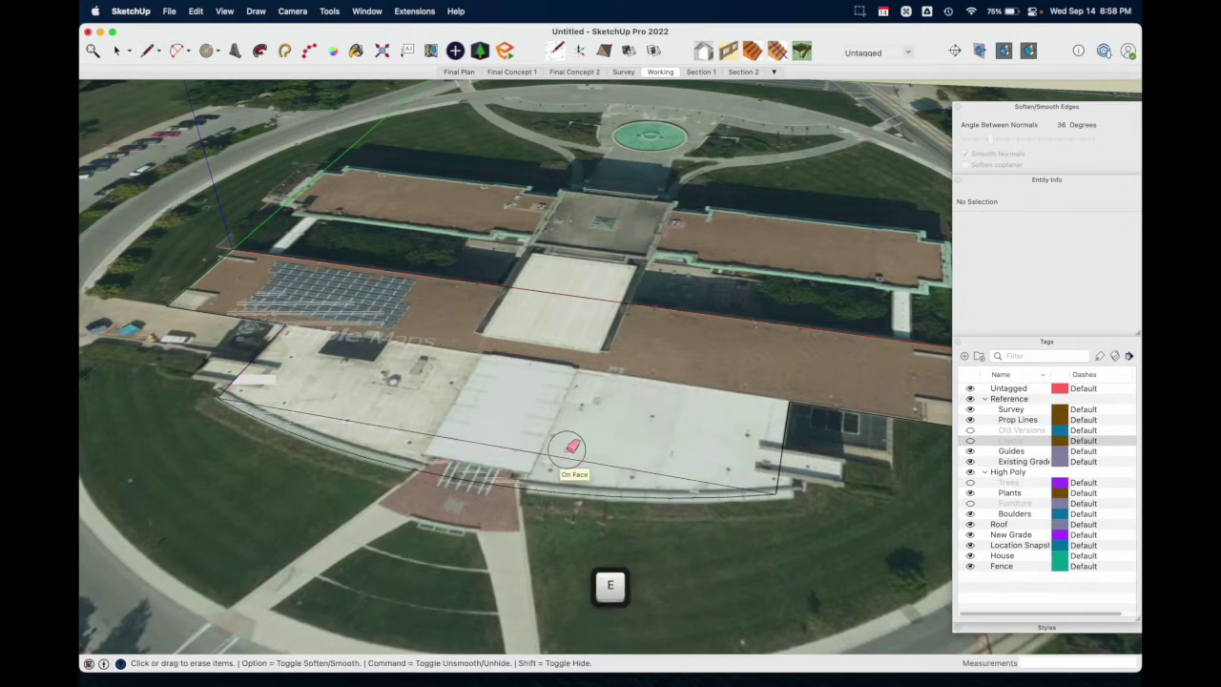
{"action": "key", "text": "space"}
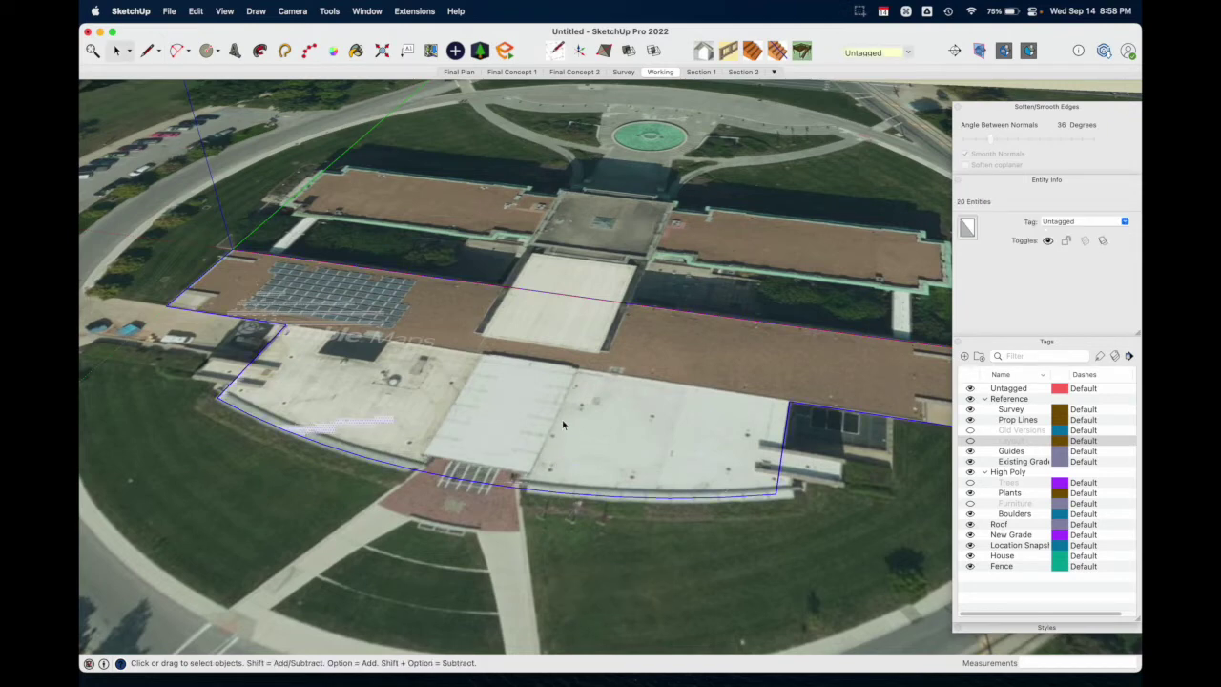
- Try extruding the building footprint upward about 23' 6" with Push/Pull, and undo the extrusion
{"action": "key", "text": "p"}
{"action": "left_click", "coordinate": [572, 412]}
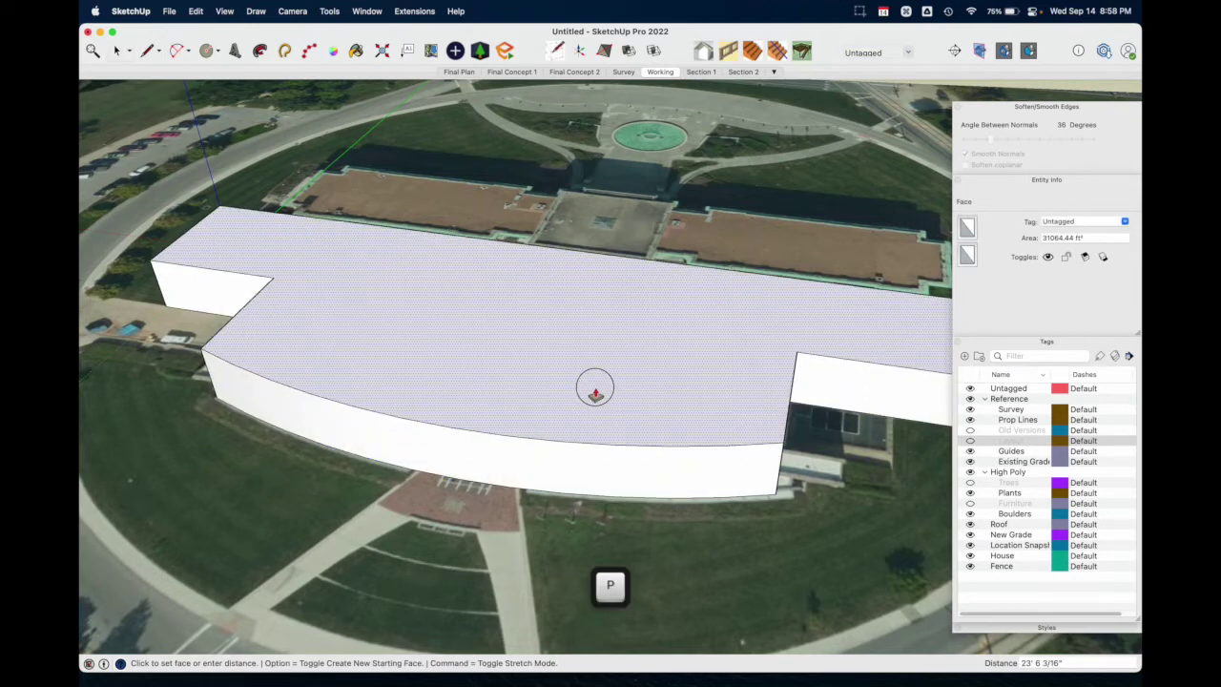
{"action": "key", "text": "super+z"}
{"action": "key", "text": "space"}
- Draw a 3 Point Arc of about 151° along the loop road's inner edge, passing in front of the plaza walkways
{"action": "middle_click_drag", "start_coordinate": [538, 494], "coordinate": [623, 433]}
{"action": "scroll", "coordinate": [681, 450], "scroll_direction": "down", "scroll_amount": 5}
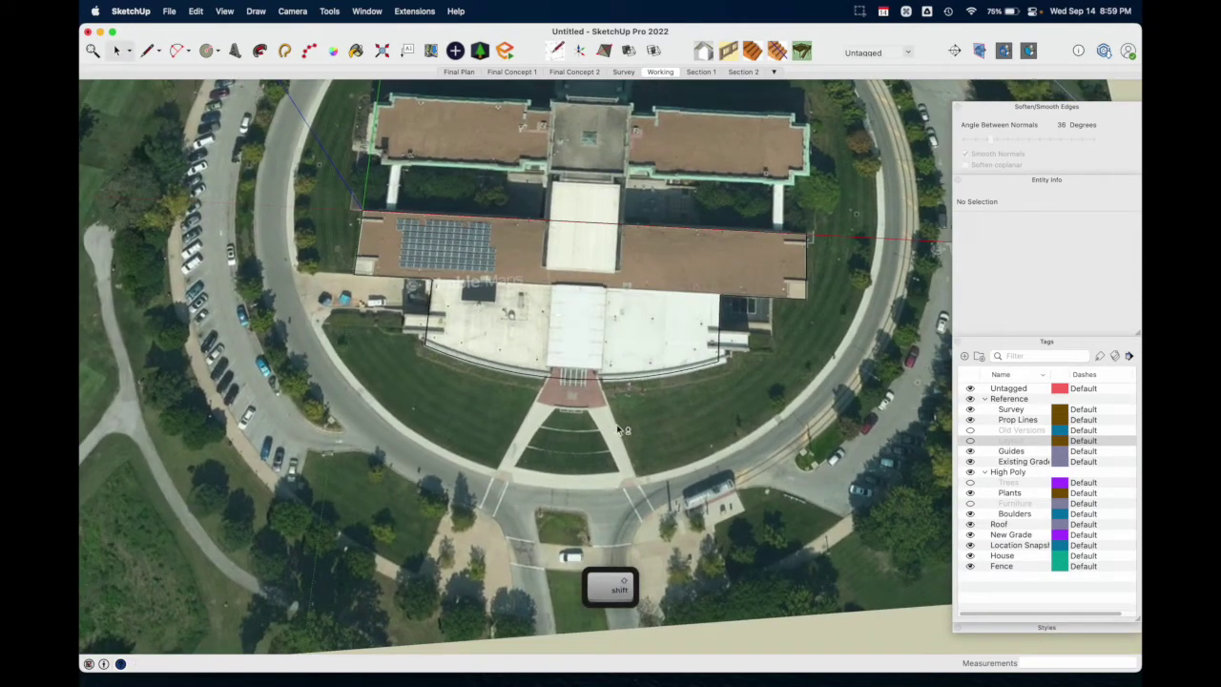
{"action": "left_click", "coordinate": [186, 51]}
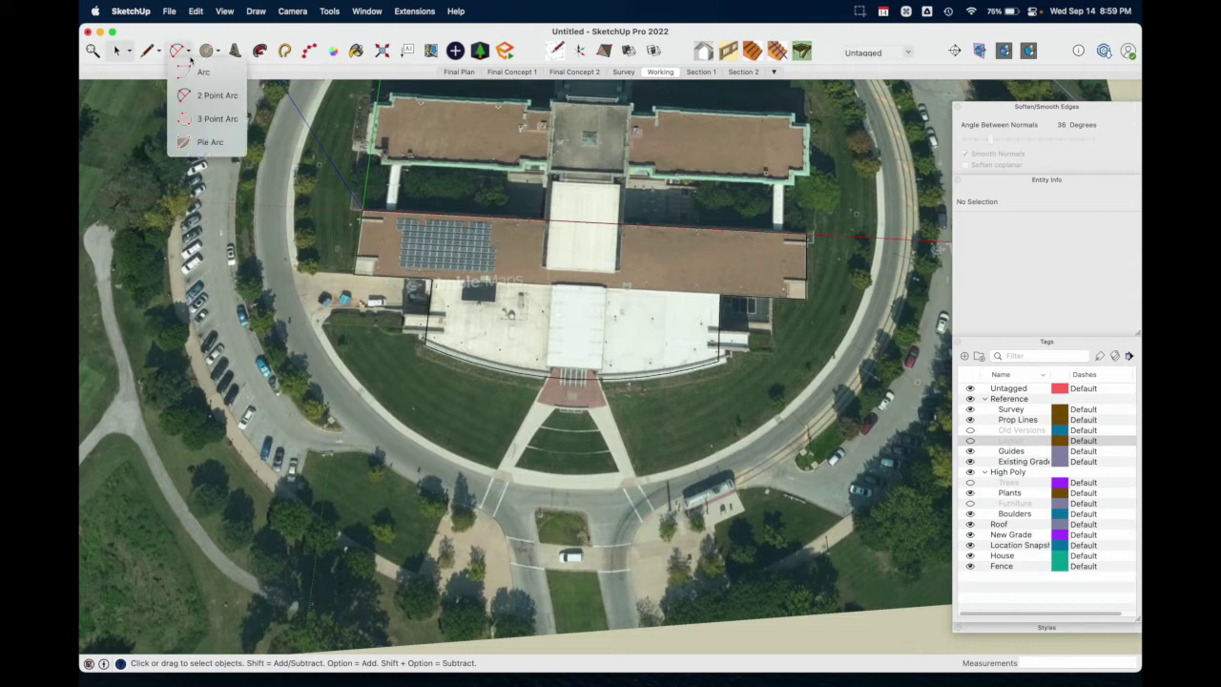
{"action": "left_click", "coordinate": [204, 119]}
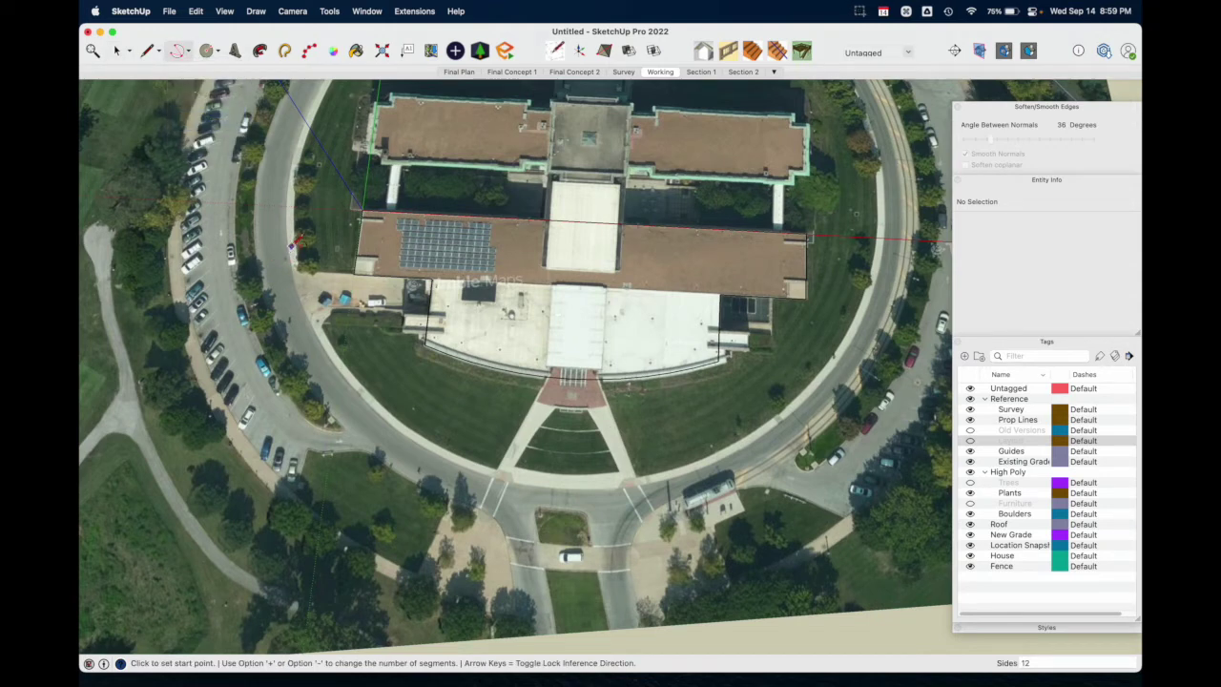
{"action": "left_click", "coordinate": [290, 246]}
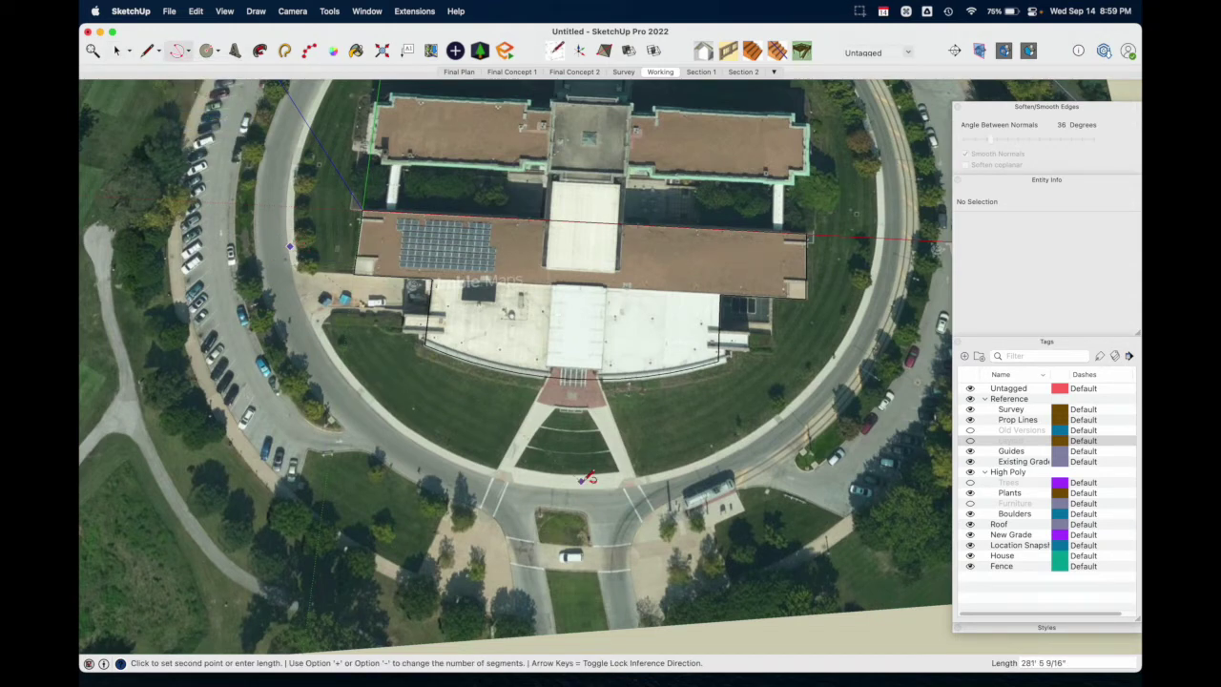
{"action": "left_click", "coordinate": [586, 484]}
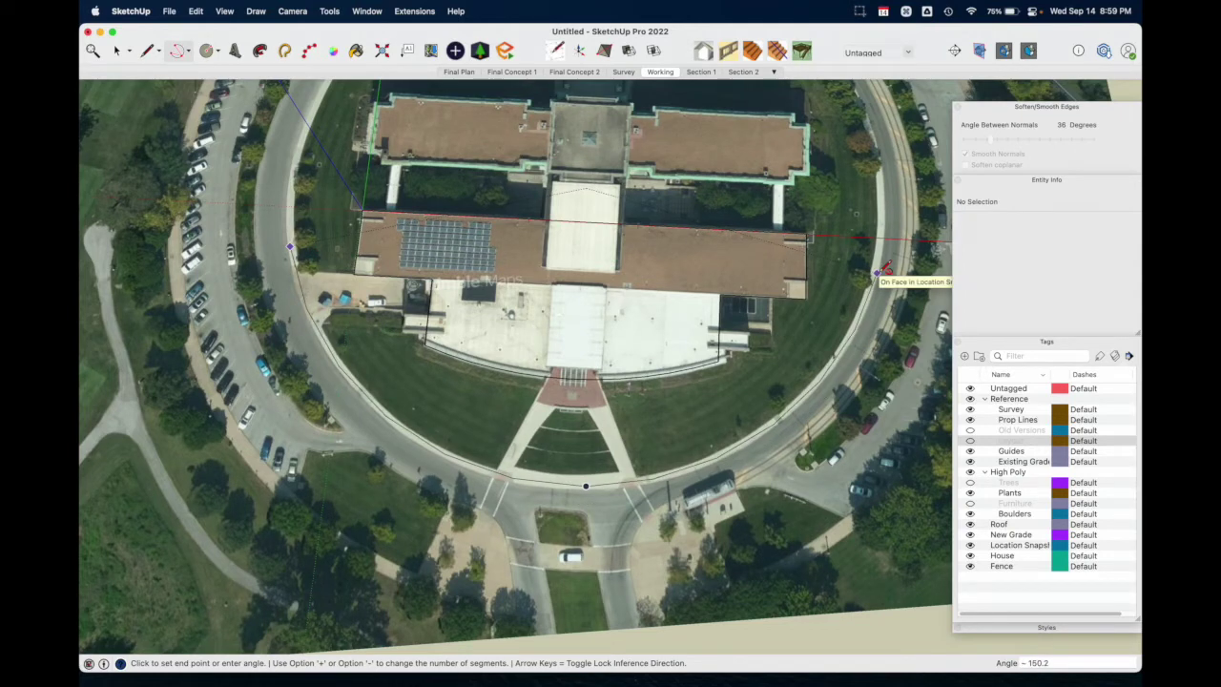
{"action": "left_click", "coordinate": [878, 272]}
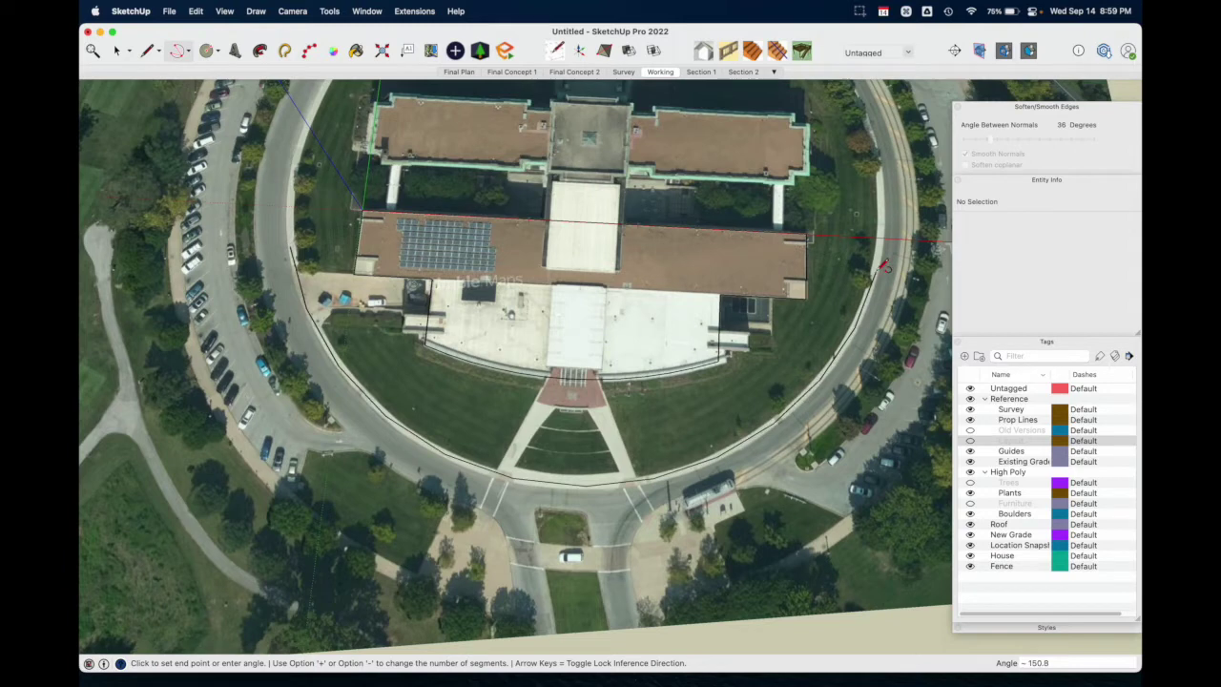
- Connect both ends of the road arc to the brown roof's sides with lines parallel to red, about 52' and 50' 6" long
{"action": "key", "text": "l"}
{"action": "left_click", "coordinate": [877, 272]}
{"action": "key", "text": "super"}
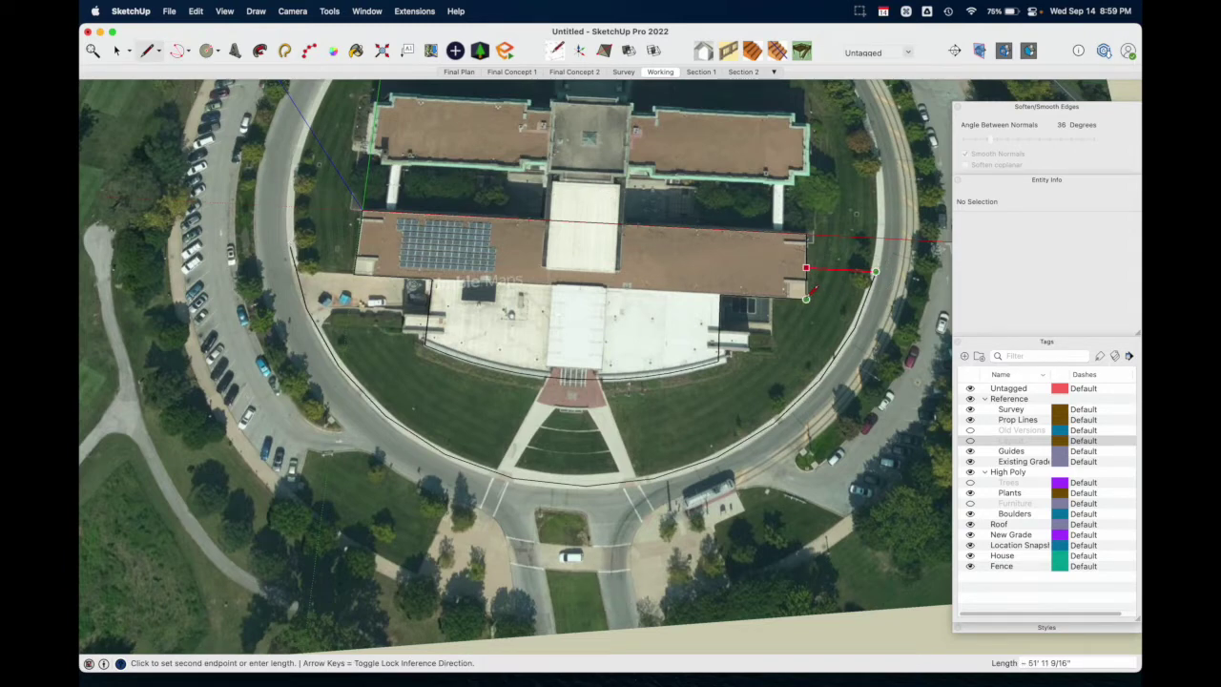
{"action": "left_click", "coordinate": [813, 290]}
{"action": "key", "text": "l"}
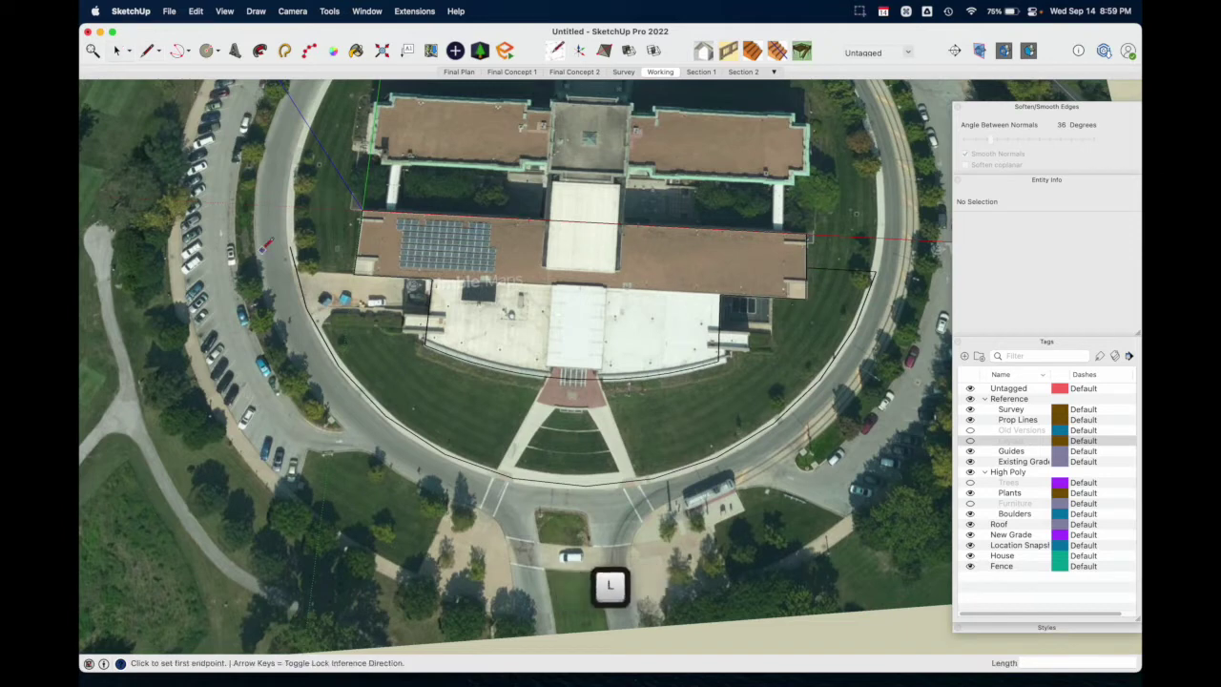
{"action": "key", "text": "l"}
{"action": "left_click", "coordinate": [290, 247]}
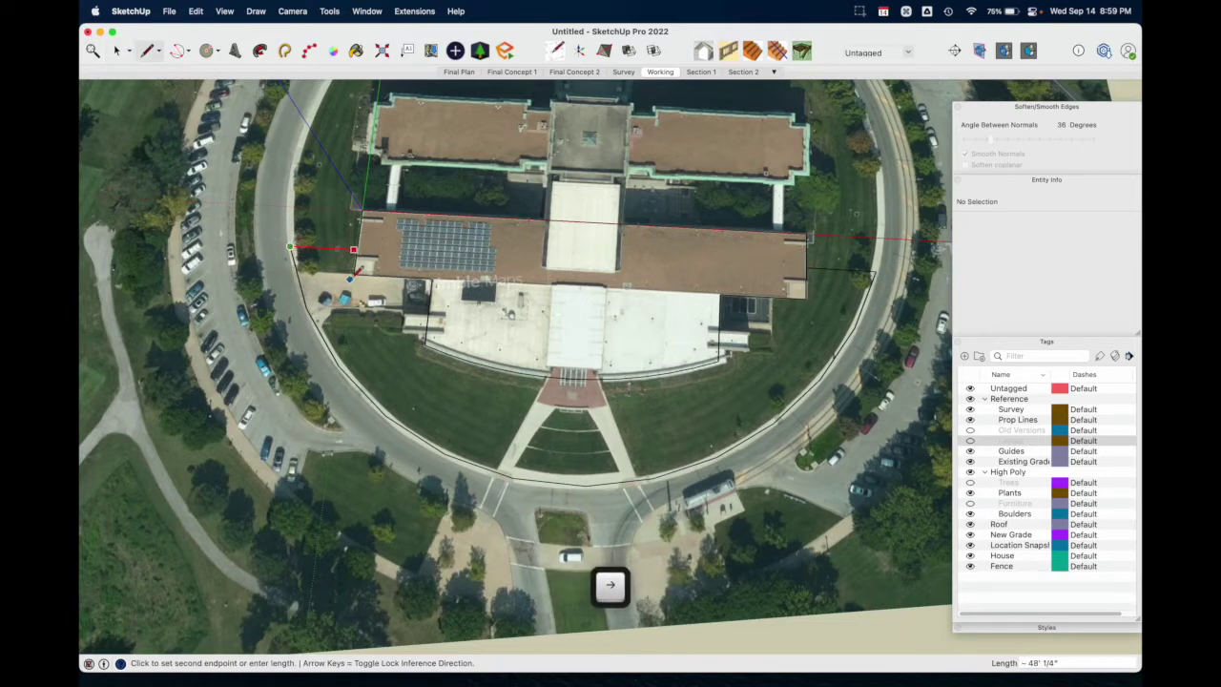
{"action": "left_click", "coordinate": [357, 250]}
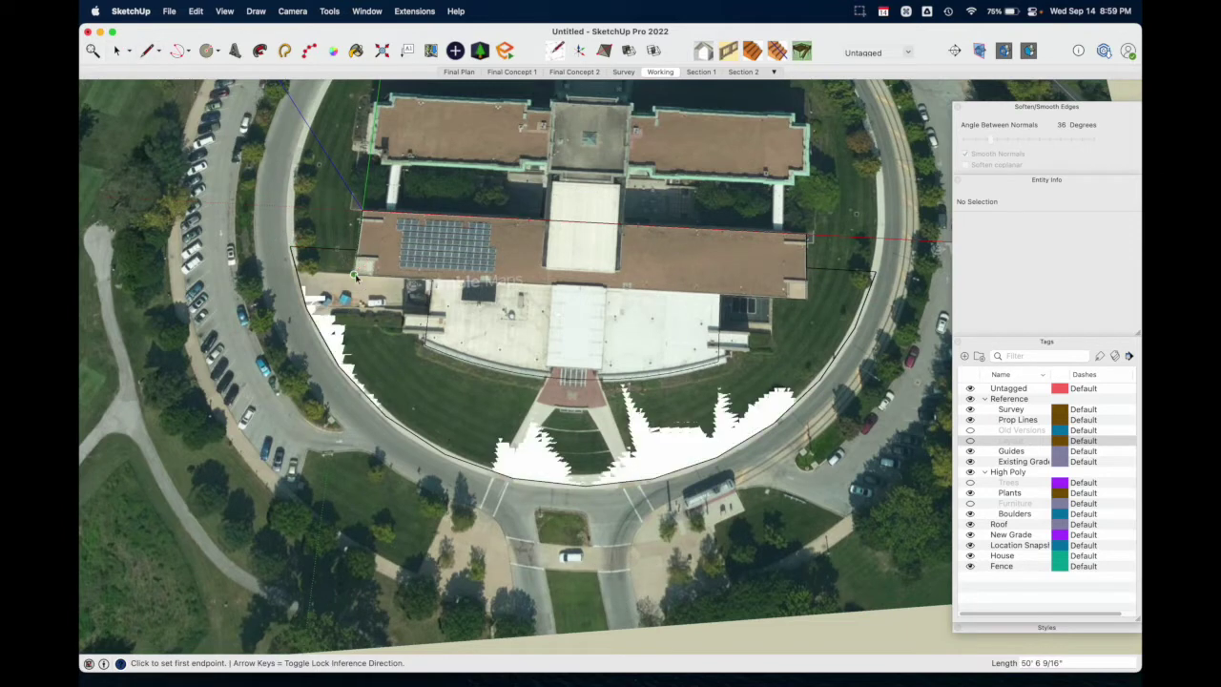
{"action": "key", "text": "space"}
- Draw the outer edges of the two diagonal walkways between the road arc and the building's curved front, the second about 77' 7" long
{"action": "key", "text": "shift"}
{"action": "middle_click_drag", "start_coordinate": [614, 428], "coordinate": [325, 333]}
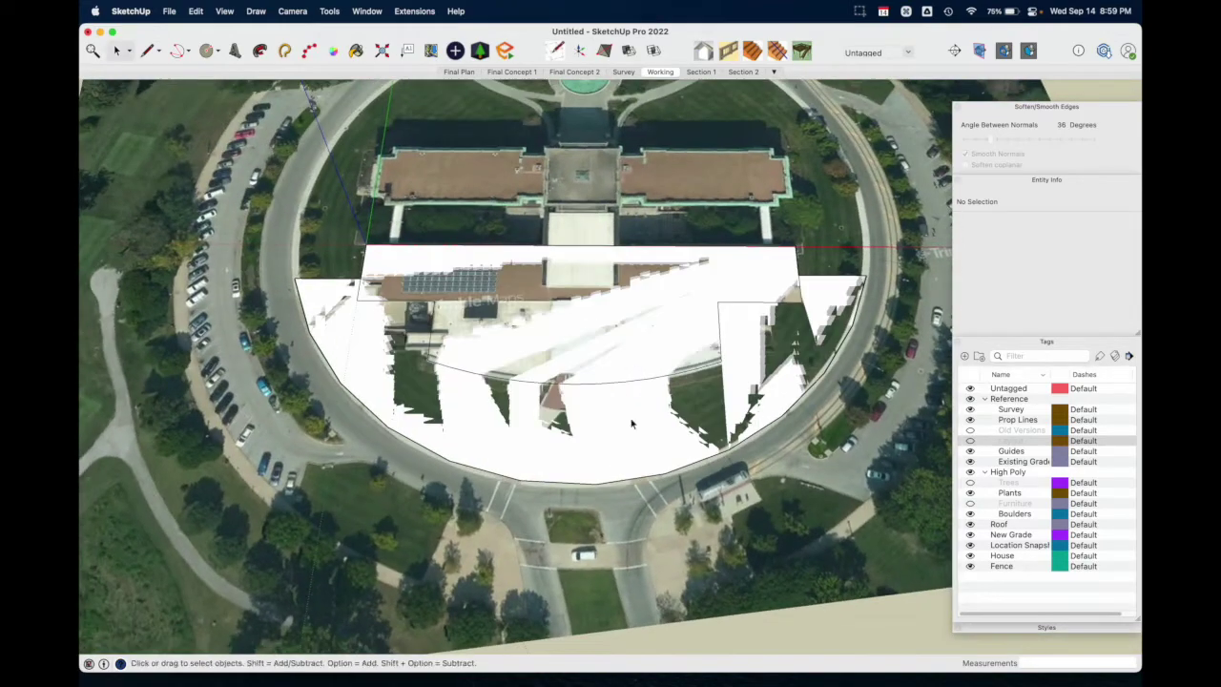
{"action": "scroll", "coordinate": [629, 472], "scroll_direction": "up", "scroll_amount": 5}
{"action": "scroll", "coordinate": [629, 472], "scroll_direction": "up", "scroll_amount": 3}
{"action": "middle_click_drag", "start_coordinate": [630, 455], "coordinate": [498, 458]}
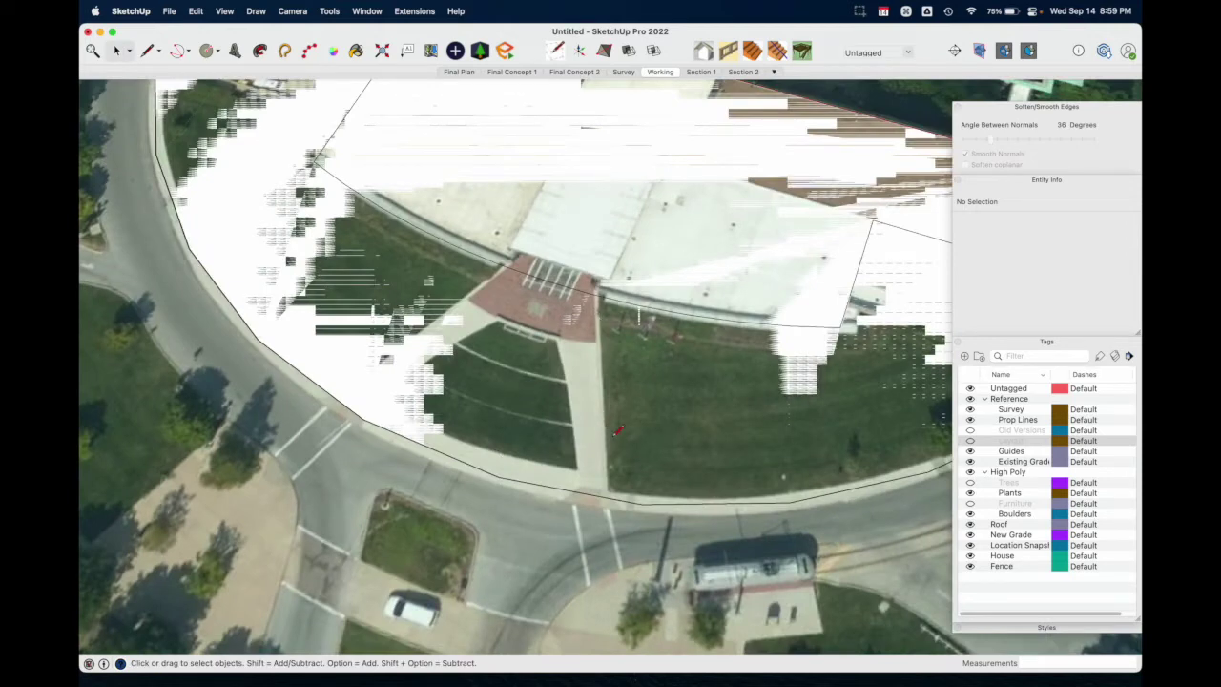
{"action": "key", "text": "l"}
{"action": "left_click", "coordinate": [608, 495]}
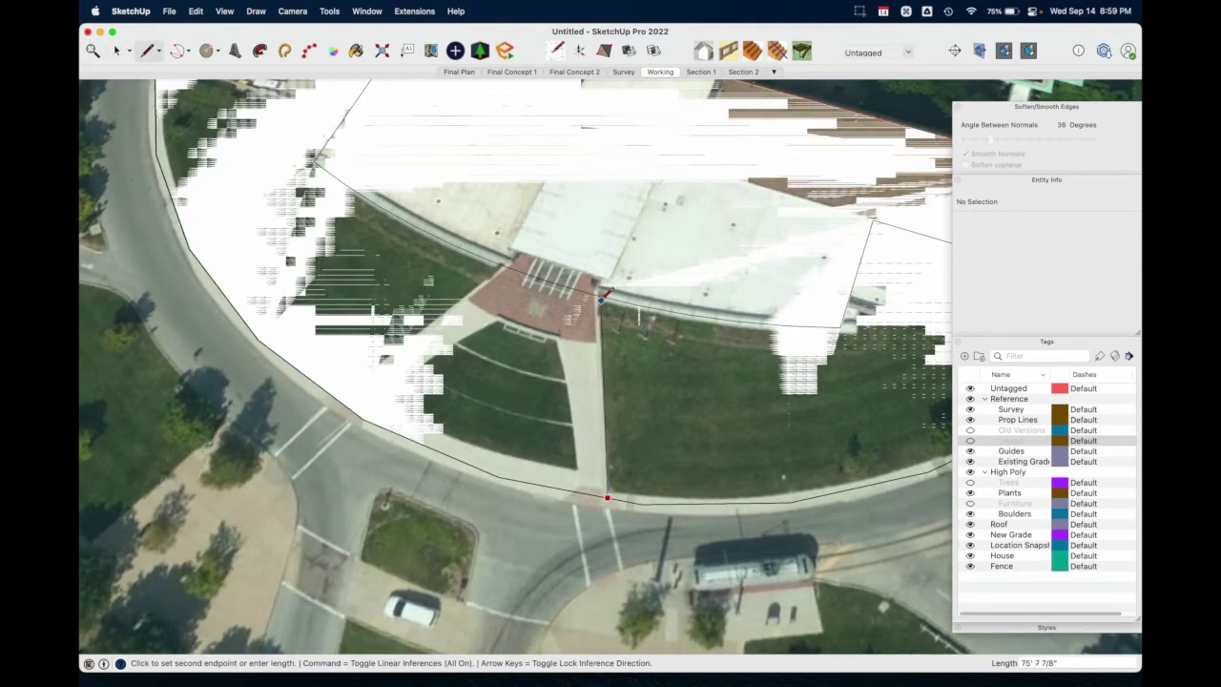
{"action": "left_click", "coordinate": [603, 290]}
{"action": "key", "text": "space"}
{"action": "key", "text": "l"}
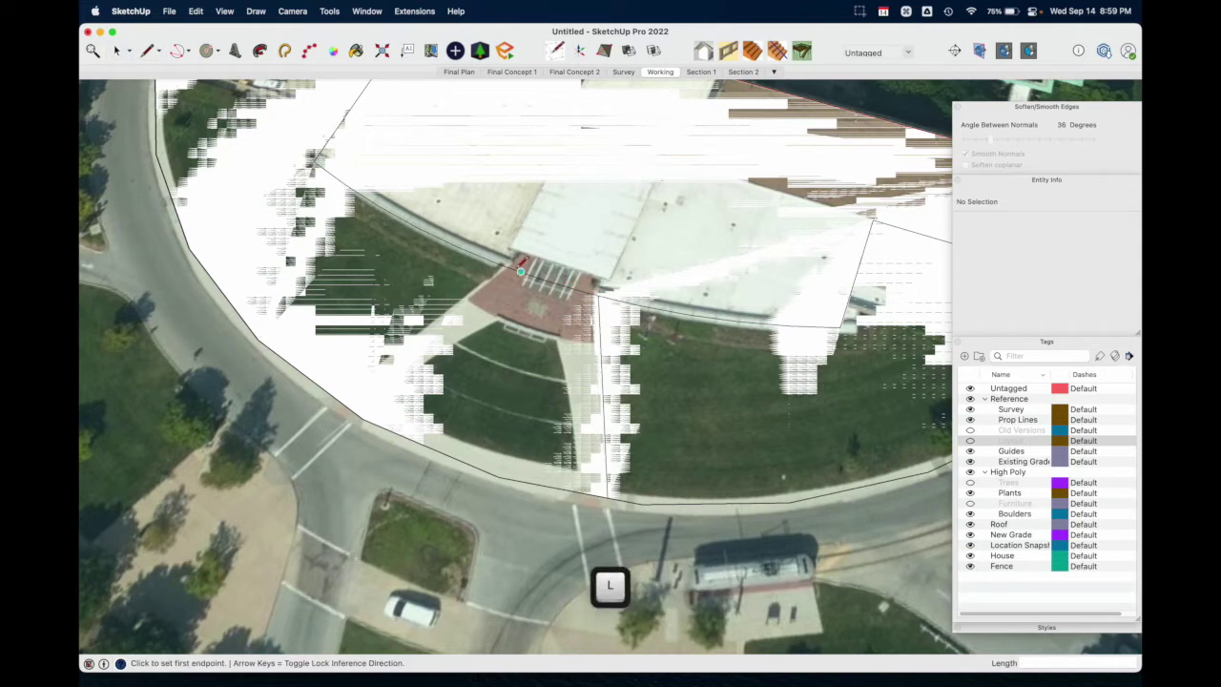
{"action": "left_click", "coordinate": [504, 265]}
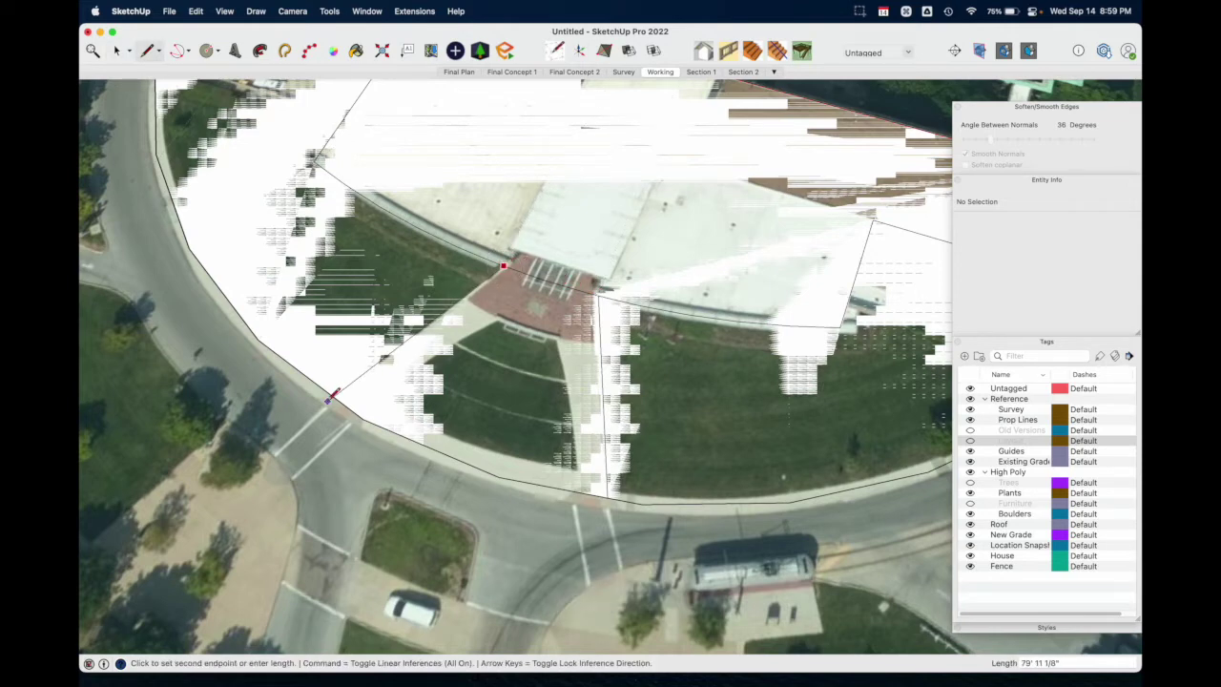
{"action": "left_click", "coordinate": [333, 394]}
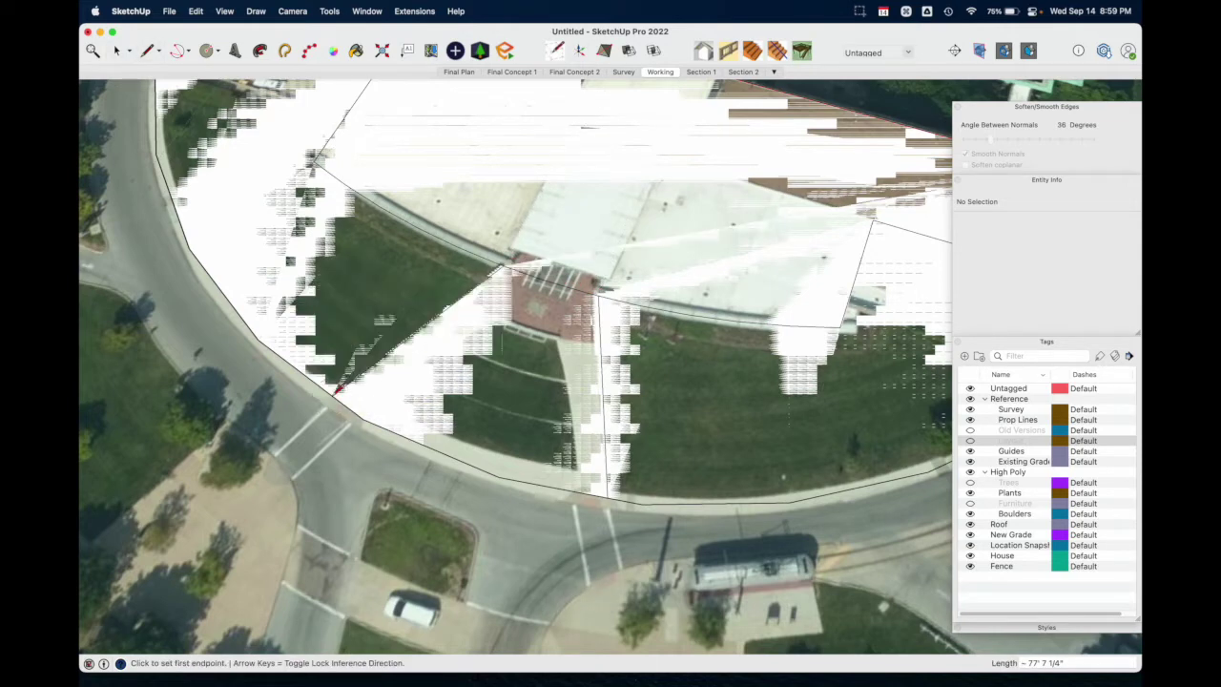
{"action": "key", "text": "space"}
- Trace the walkways' inner edges around the central lawn, from the road arc across its short upper side and back, ending with about 60'
{"action": "scroll", "coordinate": [364, 411], "scroll_direction": "down", "scroll_amount": 3}
{"action": "key", "text": "l"}
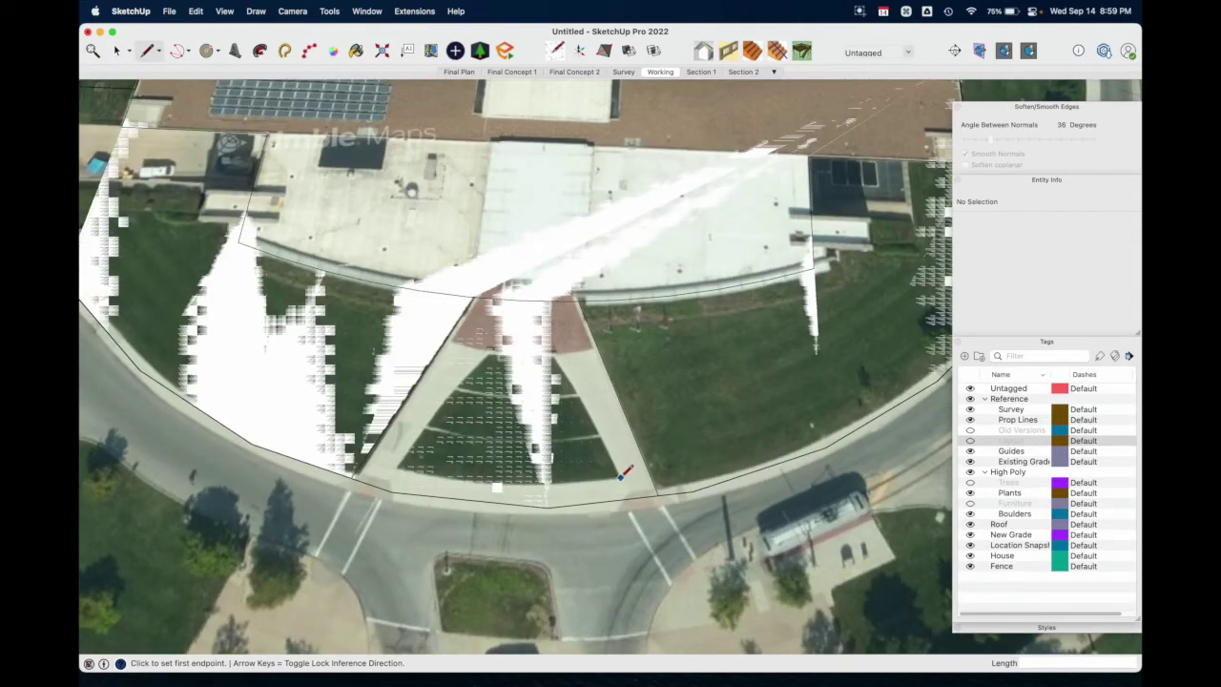
{"action": "left_click", "coordinate": [628, 498]}
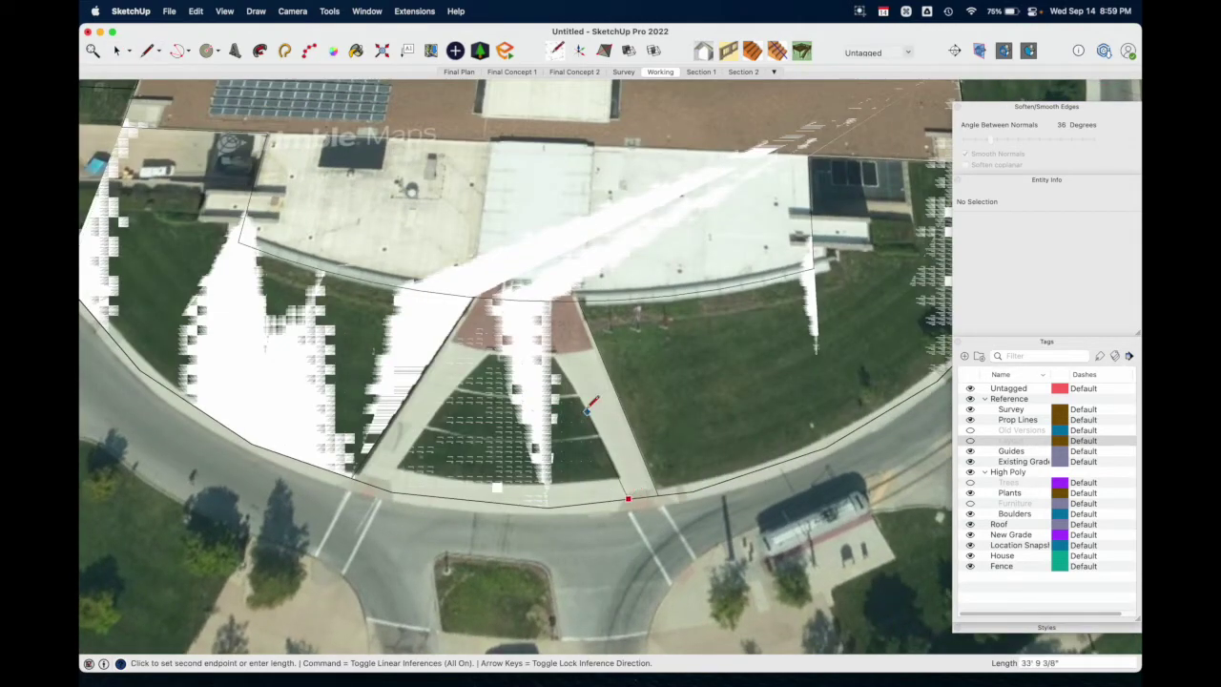
{"action": "left_click", "coordinate": [494, 354]}
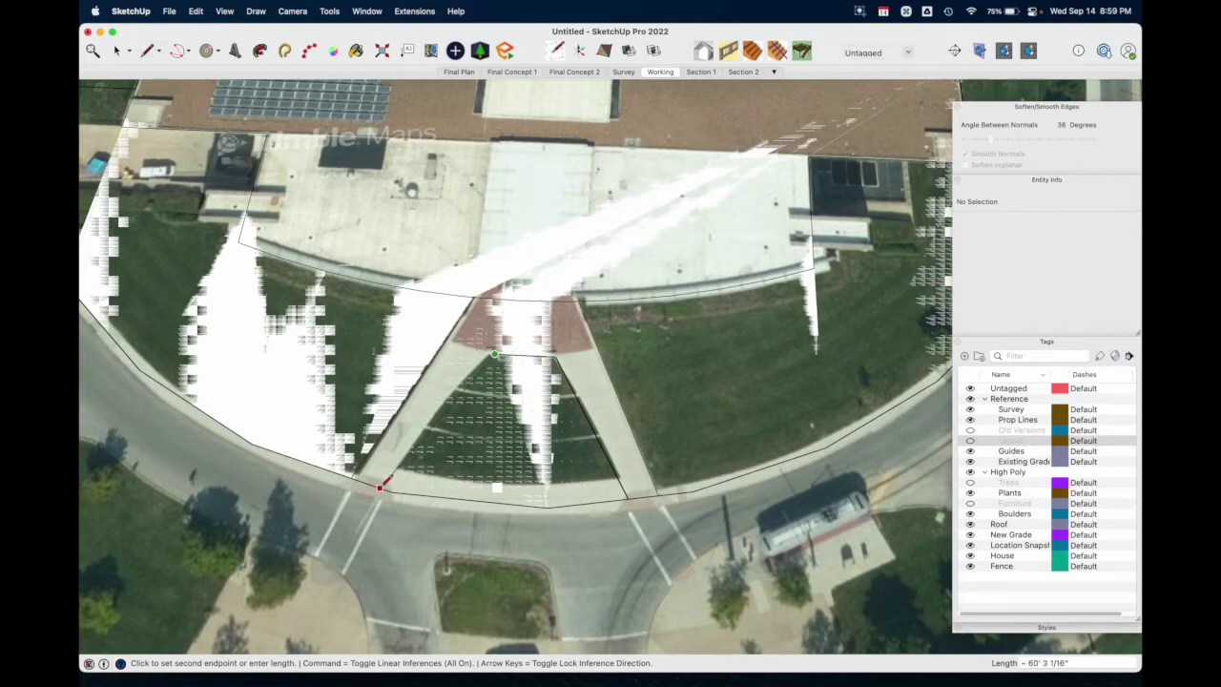
{"action": "left_click", "coordinate": [382, 491]}
{"action": "key", "text": "space"}
- Examine how the traced faces overlap the aerial imagery, selecting the central lawn face between the walkways
{"action": "scroll", "coordinate": [524, 363], "scroll_direction": "up", "scroll_amount": 5}
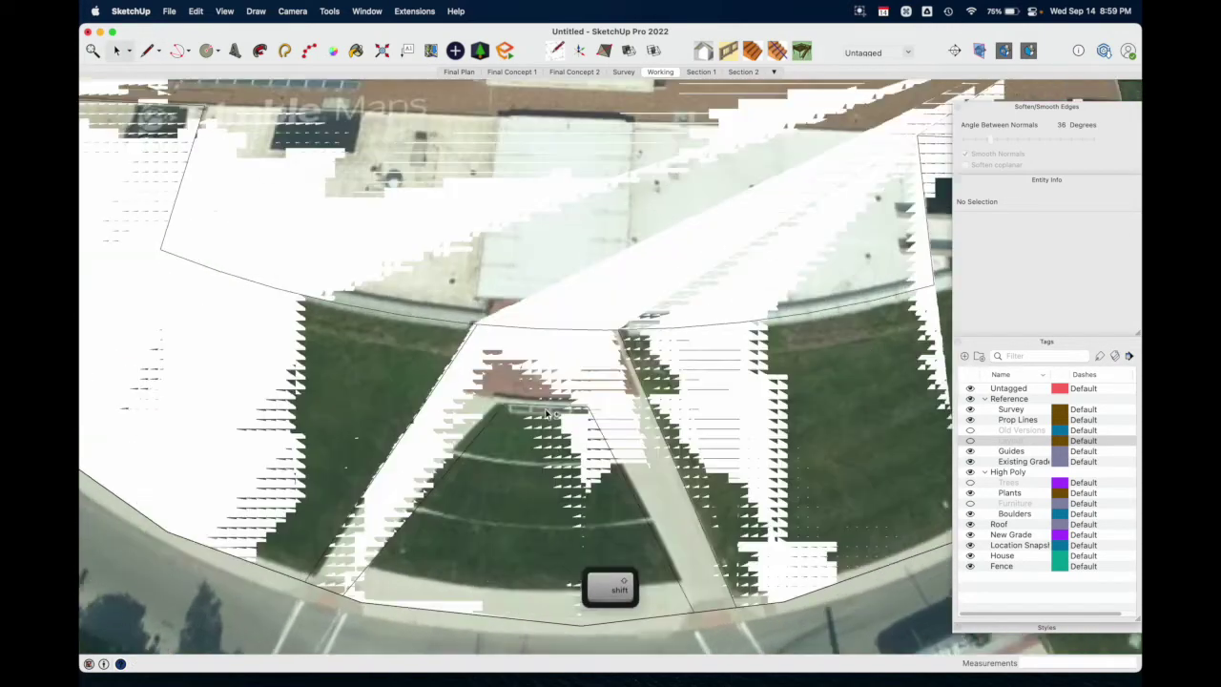
{"action": "scroll", "coordinate": [548, 451], "scroll_direction": "down", "scroll_amount": 3}
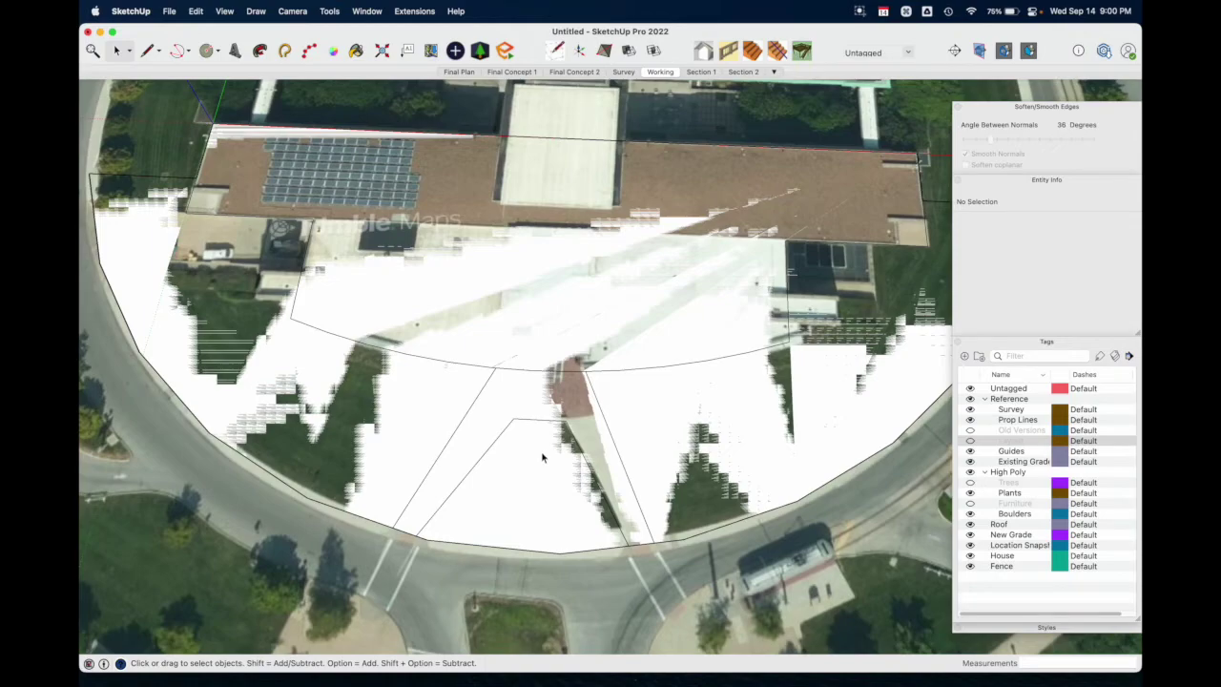
{"action": "scroll", "coordinate": [512, 454], "scroll_direction": "down", "scroll_amount": 3}
{"action": "scroll", "coordinate": [516, 437], "scroll_direction": "up", "scroll_amount": 10}
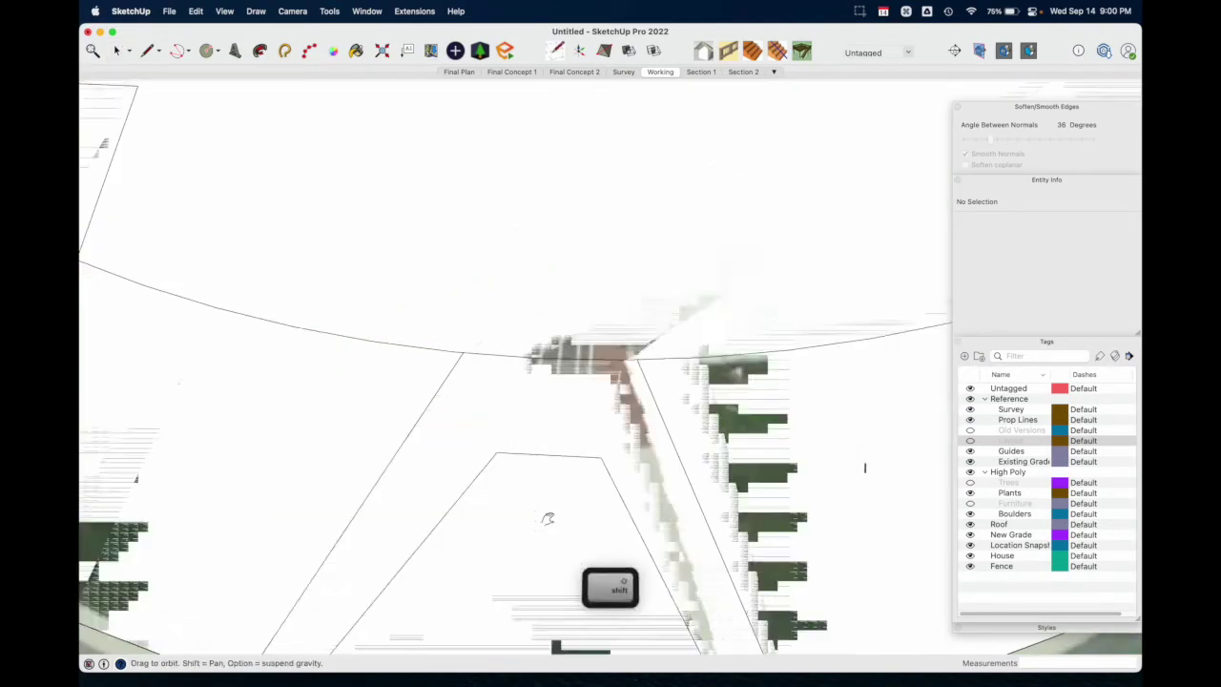
{"action": "middle_click_drag", "start_coordinate": [547, 518], "coordinate": [573, 385], "text": "shift"}
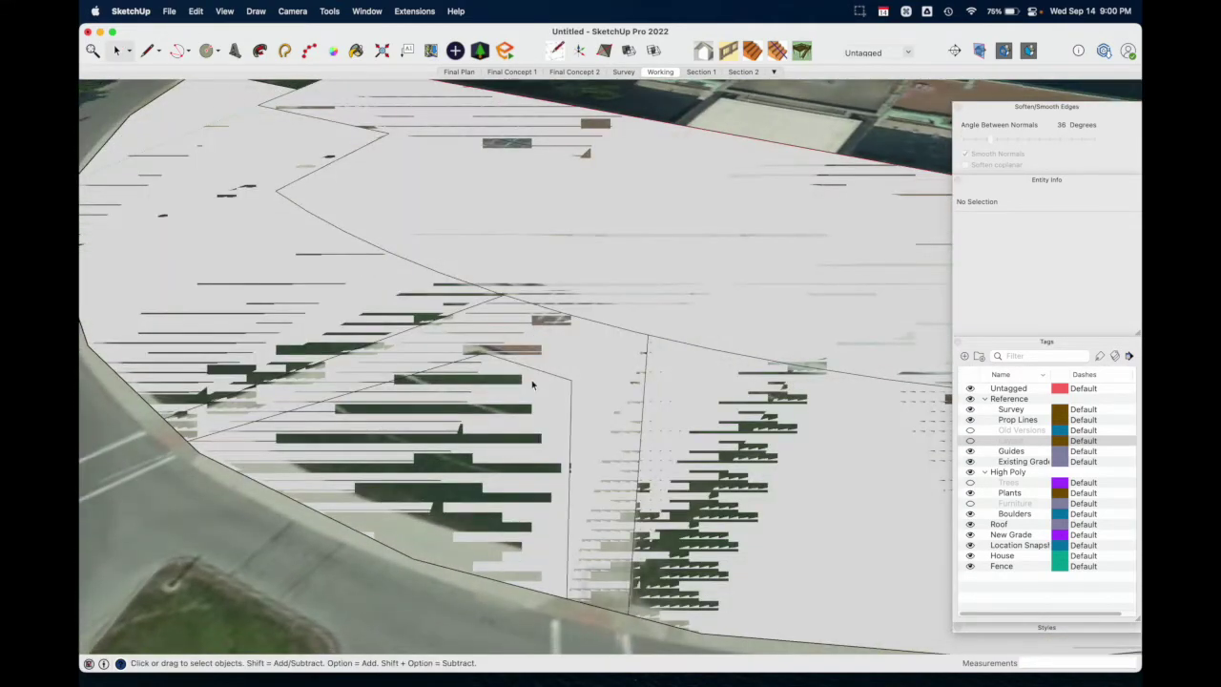
{"action": "left_click", "coordinate": [483, 410]}
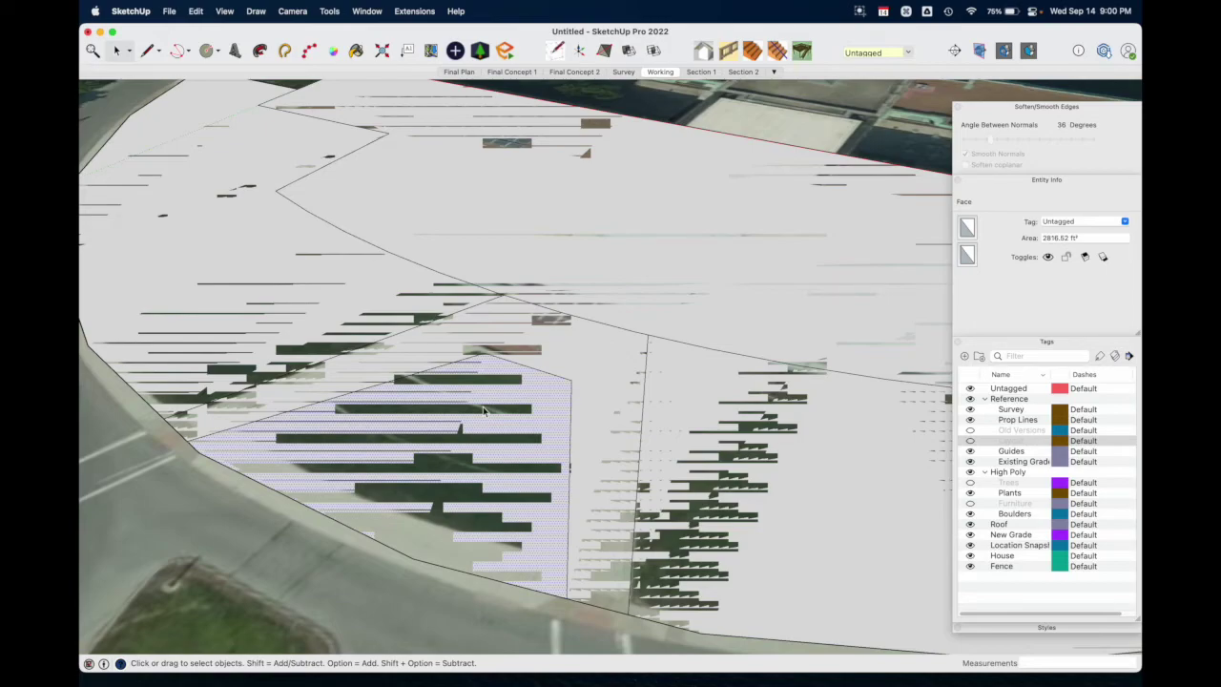
{"action": "scroll", "coordinate": [484, 410], "scroll_direction": "down", "scroll_amount": 5}
{"action": "mouse_move", "coordinate": [485, 409]}
{"action": "middle_mouse_down"}
{"action": "mouse_move", "coordinate": [610, 586]}
{"action": "mouse_move", "coordinate": [512, 491]}
{"action": "mouse_move", "coordinate": [559, 423]}
{"action": "mouse_move", "coordinate": [603, 503]}
{"action": "middle_mouse_up"}
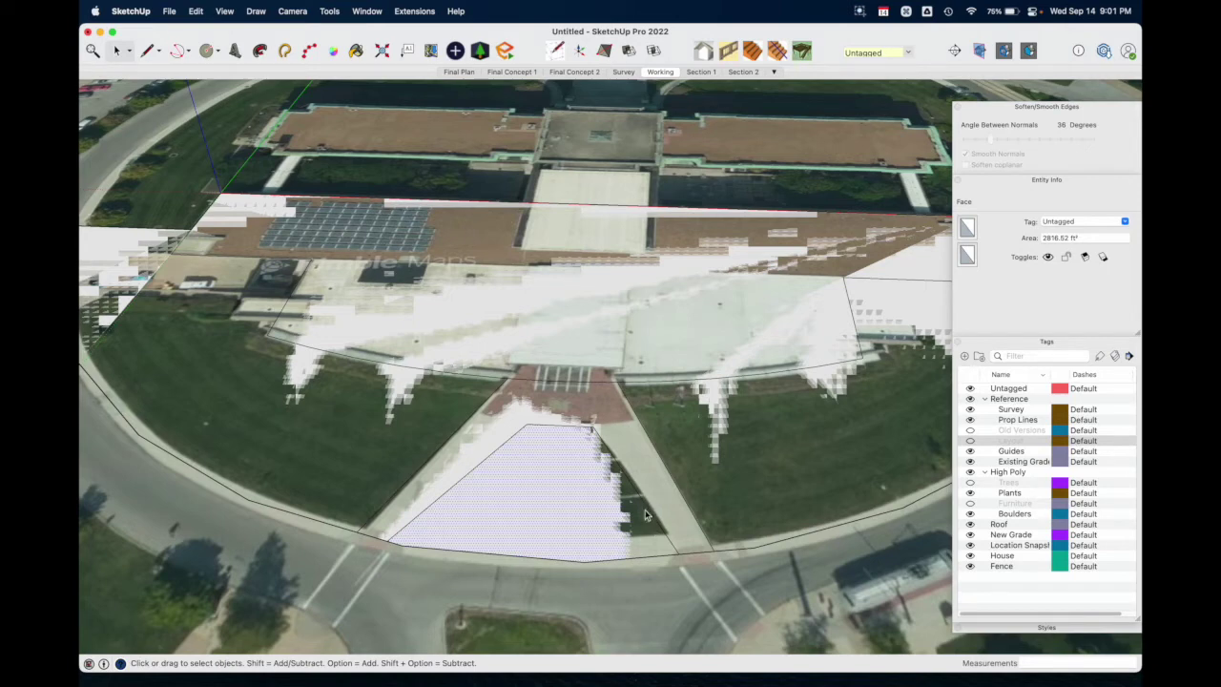
{"action": "middle_click_drag", "start_coordinate": [642, 564], "coordinate": [674, 486]}
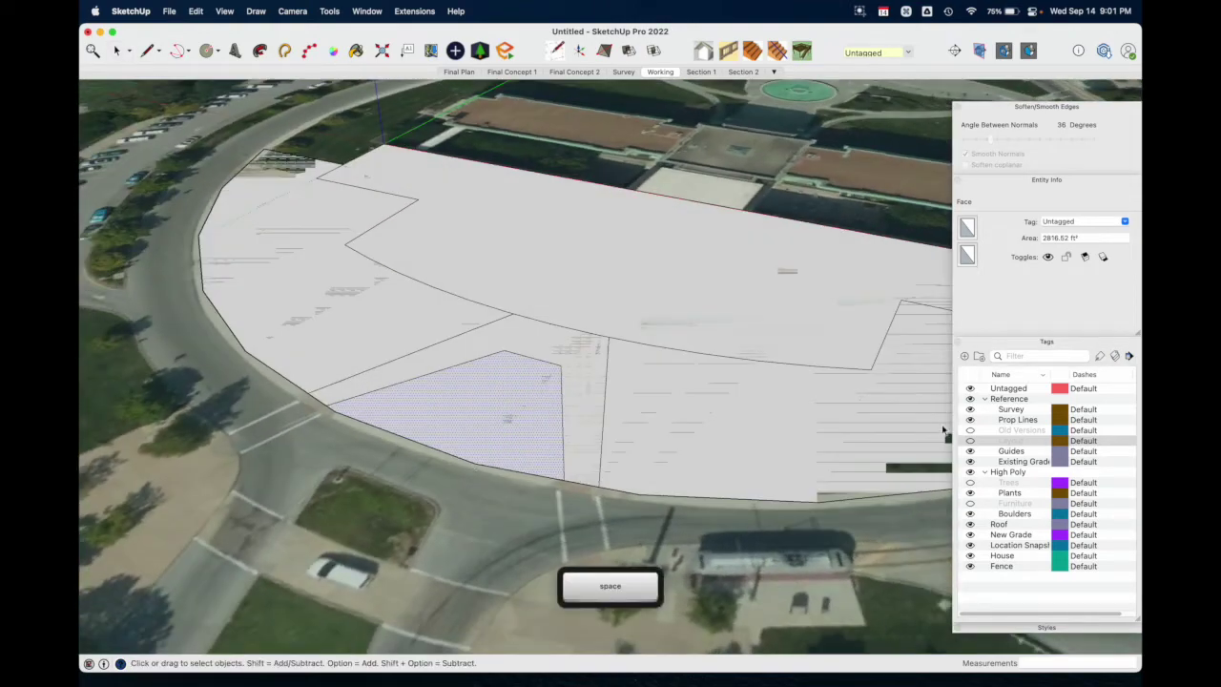
- Hide the Survey tag to leave only the traced faces, and clear the selection
{"action": "left_click", "coordinate": [970, 409]}
{"action": "middle_click_drag", "start_coordinate": [906, 445], "coordinate": [441, 520]}
{"action": "left_click", "coordinate": [442, 520]}
{"action": "left_click", "coordinate": [373, 444]}
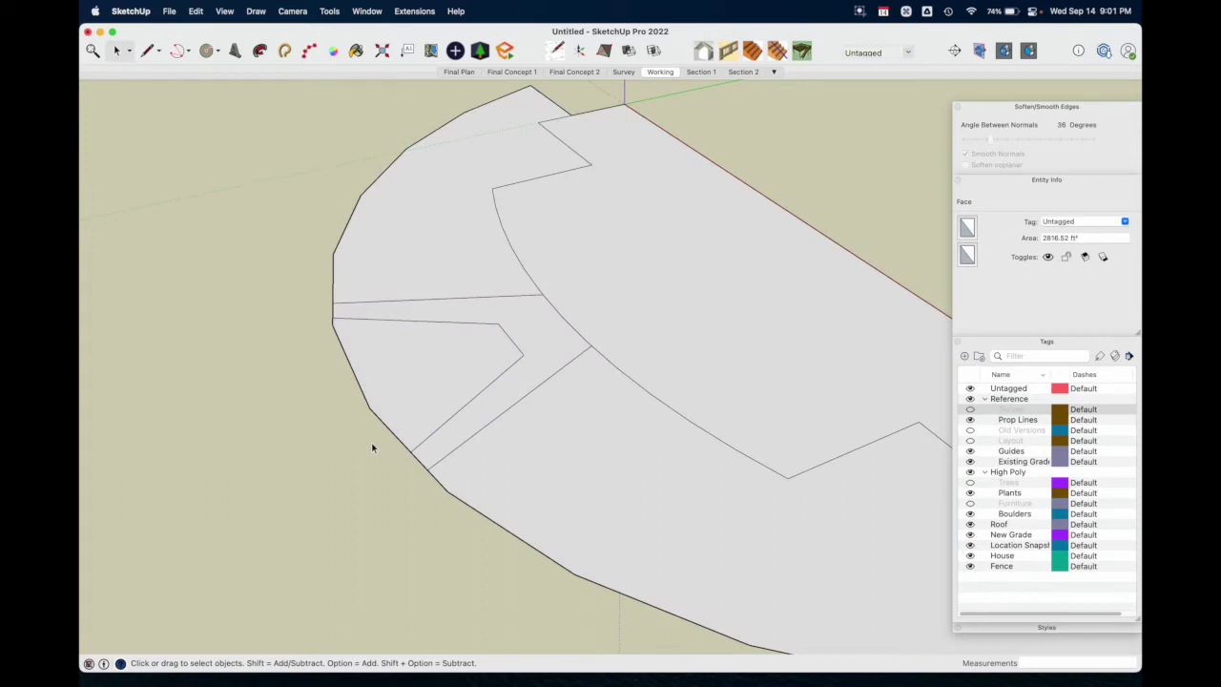
- Draw an arc from one end of the building's curved front, bulging outward and ending at the outer edge of the adjacent walkway
{"action": "middle_click_drag", "start_coordinate": [411, 369], "coordinate": [862, 300]}
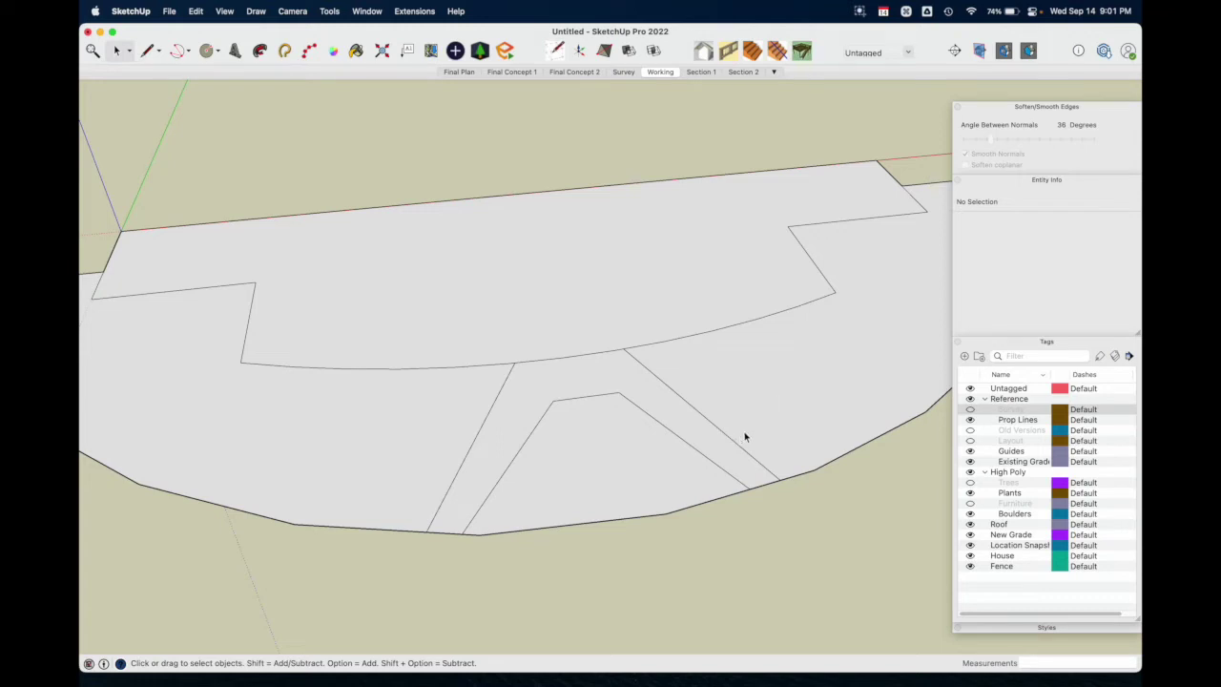
{"action": "scroll", "coordinate": [773, 442], "scroll_direction": "up", "scroll_amount": 5}
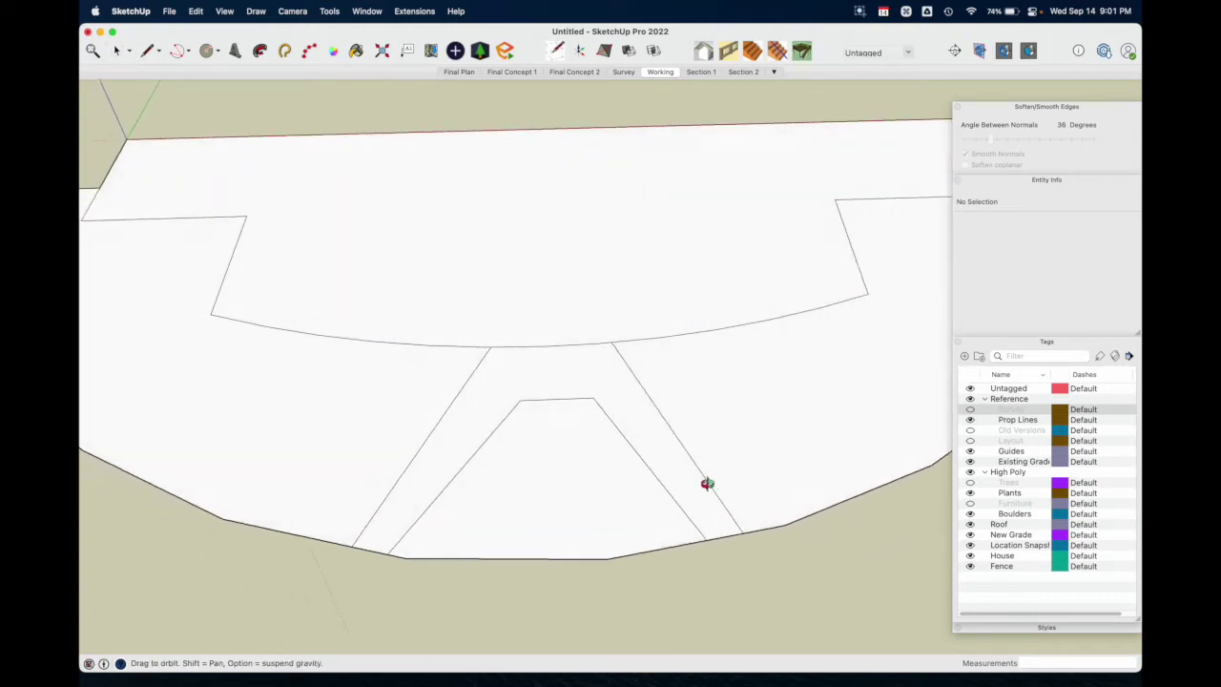
{"action": "key", "text": "a"}
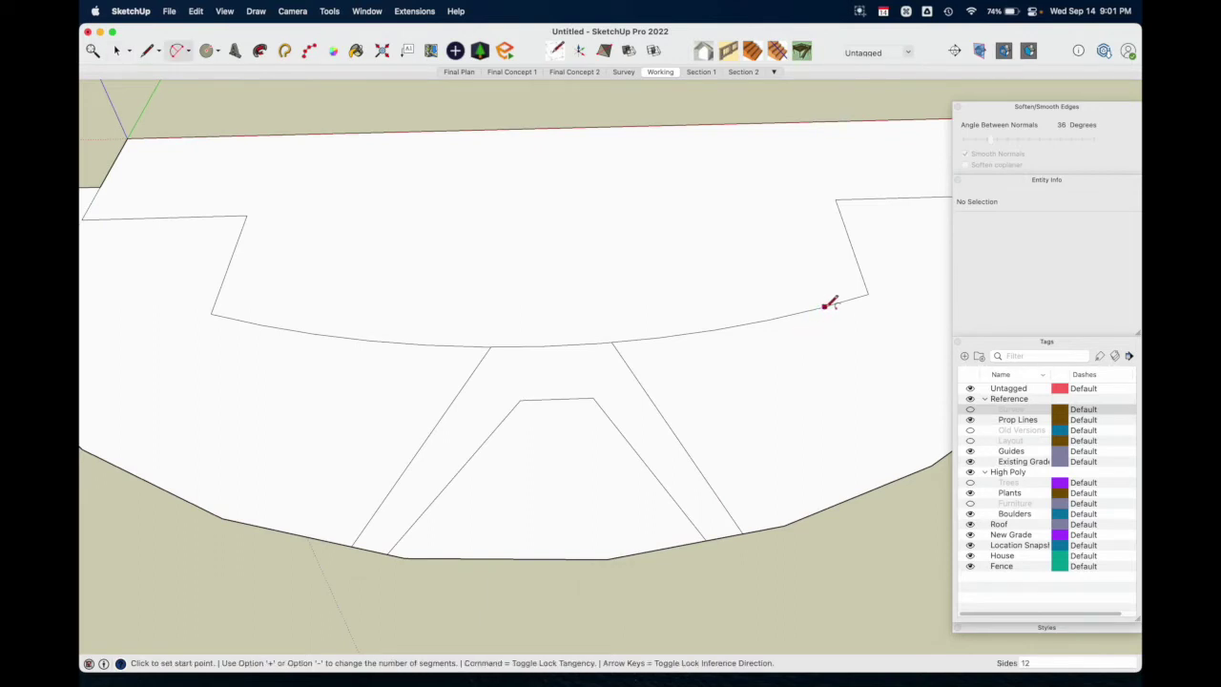
{"action": "left_click", "coordinate": [868, 293]}
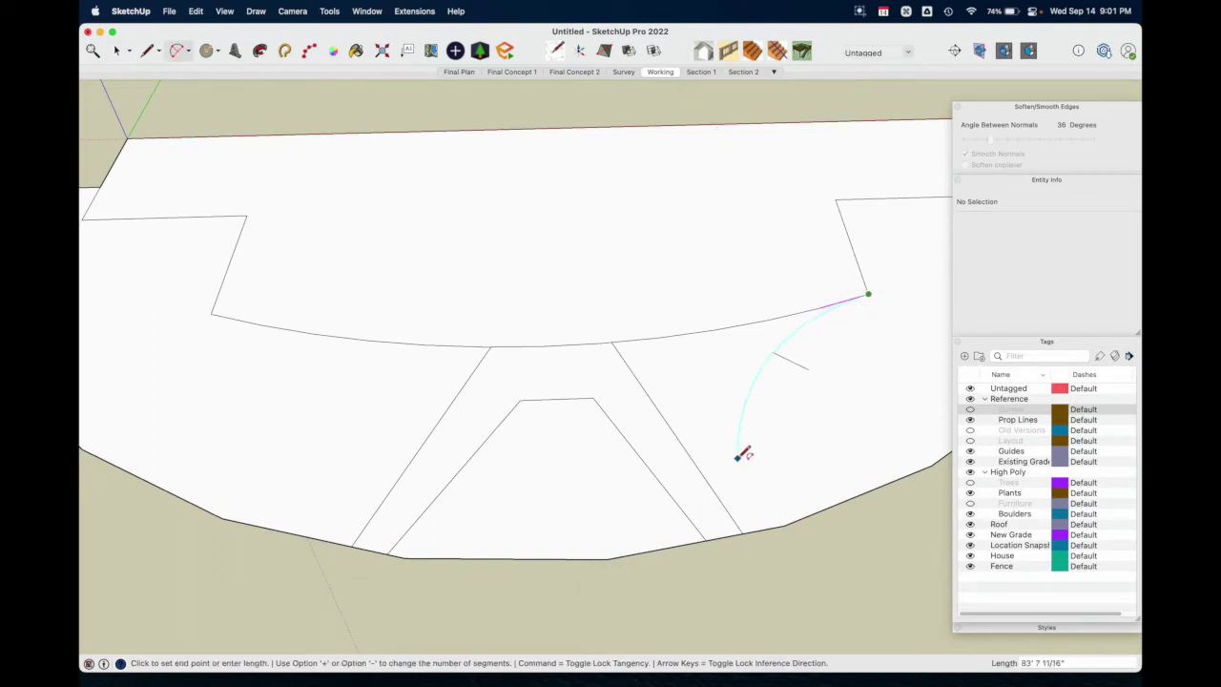
{"action": "left_click", "coordinate": [714, 439]}
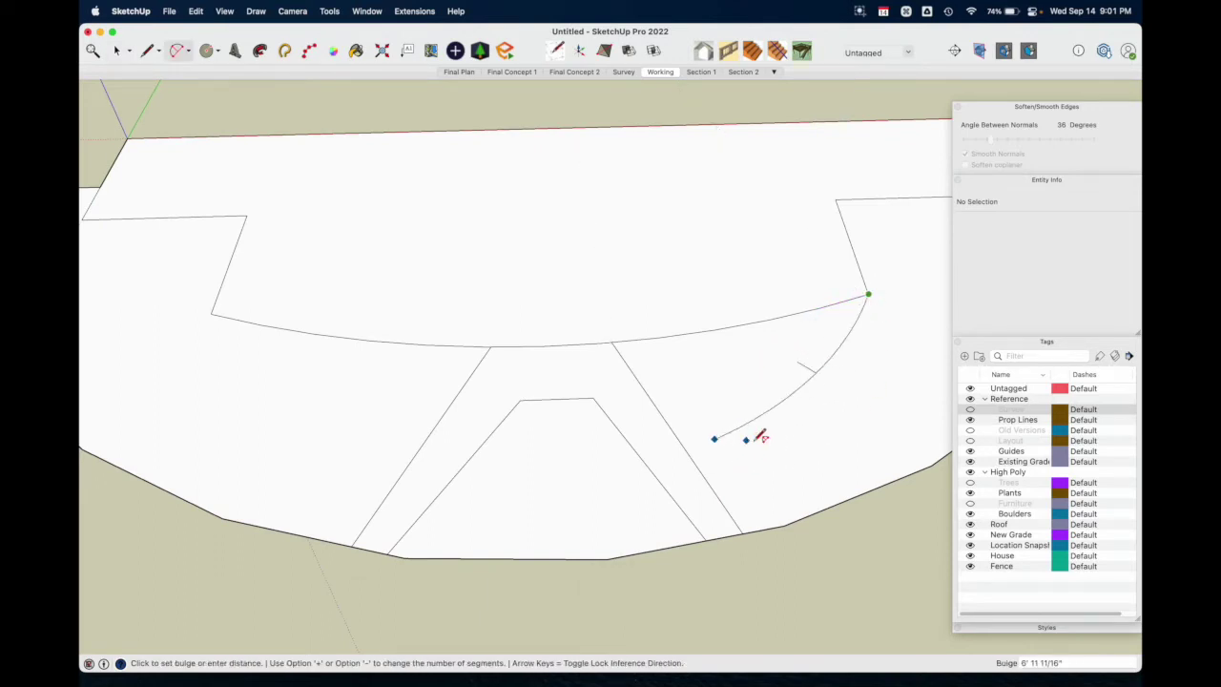
{"action": "left_click", "coordinate": [802, 464]}
- Continue with an arc across both walkways and the central lawn, and another curving back to the opposite end of the building's curved front
{"action": "left_click", "coordinate": [714, 439]}
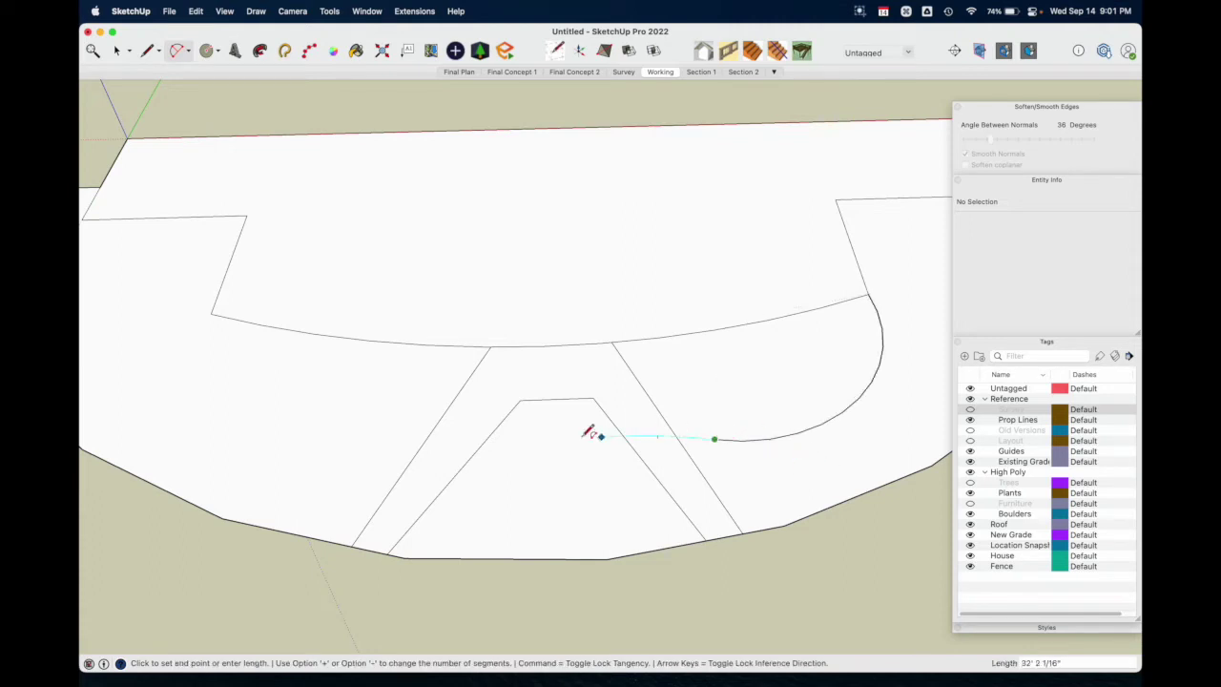
{"action": "left_click", "coordinate": [369, 484]}
{"action": "left_click", "coordinate": [370, 483]}
{"action": "left_click", "coordinate": [364, 487]}
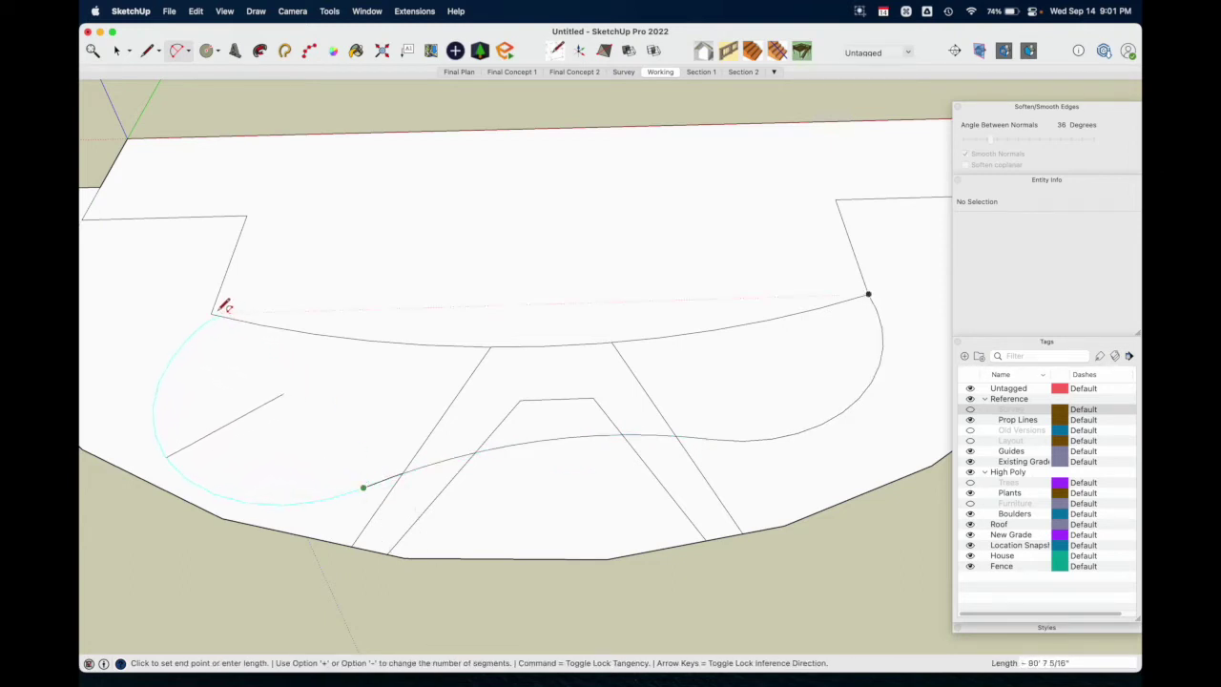
{"action": "left_click", "coordinate": [217, 309]}
{"action": "left_click", "coordinate": [295, 409]}
- Erase the arc segments that cross the two diagonal walkways
{"action": "middle_click_drag", "start_coordinate": [295, 409], "coordinate": [474, 381]}
{"action": "middle_click_drag", "start_coordinate": [576, 465], "coordinate": [493, 468]}
{"action": "key", "text": "e"}
{"action": "left_click", "coordinate": [486, 473]}
{"action": "left_click", "coordinate": [665, 442]}
- Check the separate faces divided by the arcs, selecting the central lawn and the areas on both sides of the walkways
{"action": "middle_click_drag", "start_coordinate": [681, 469], "coordinate": [562, 395]}
{"action": "key", "text": "space"}
{"action": "left_click", "coordinate": [569, 459]}
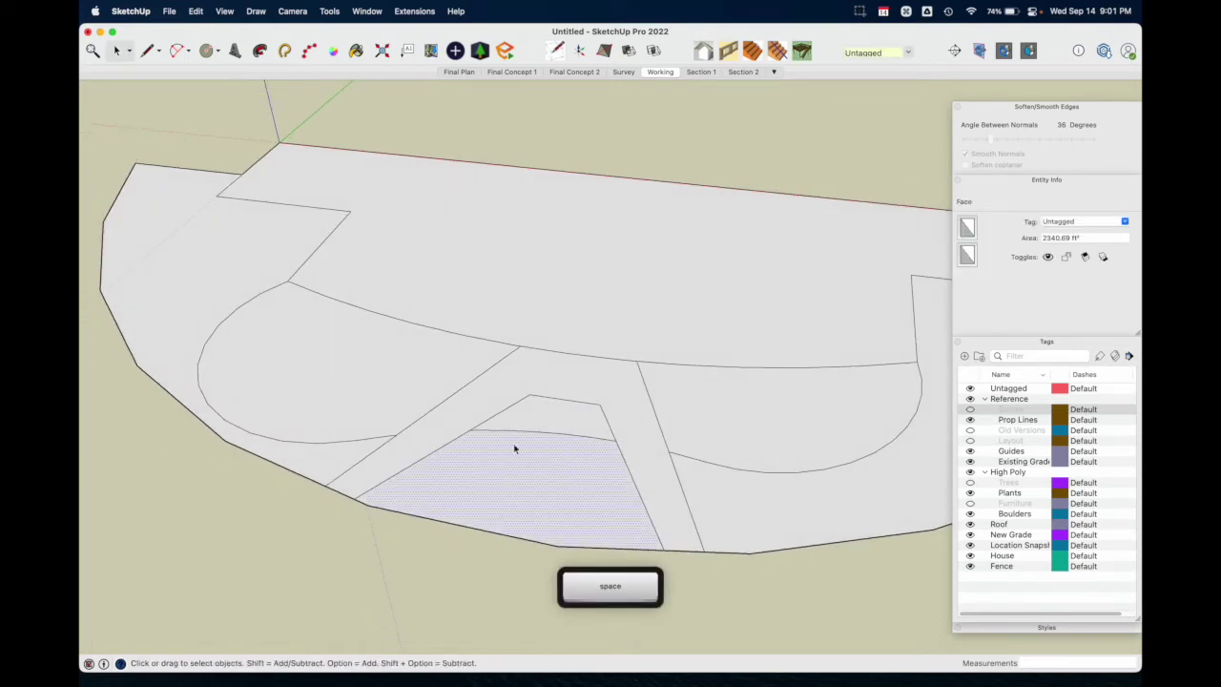
{"action": "left_click", "coordinate": [337, 453]}
{"action": "left_click", "coordinate": [710, 503]}
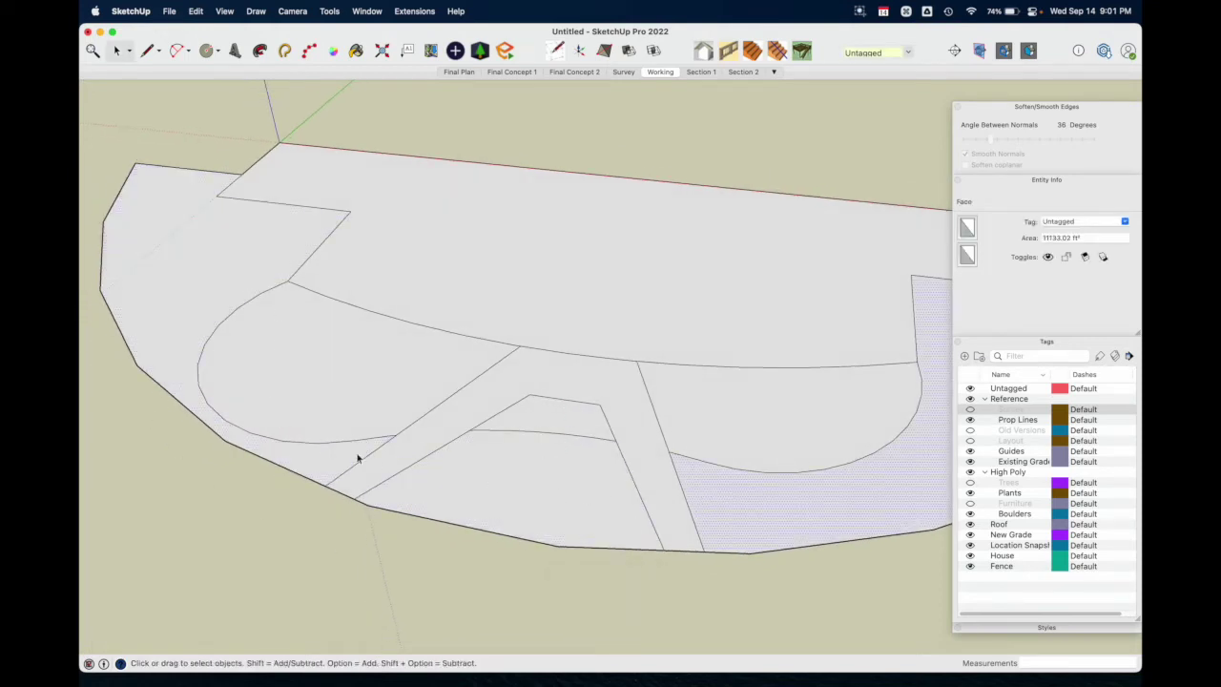
{"action": "left_click", "coordinate": [892, 571]}
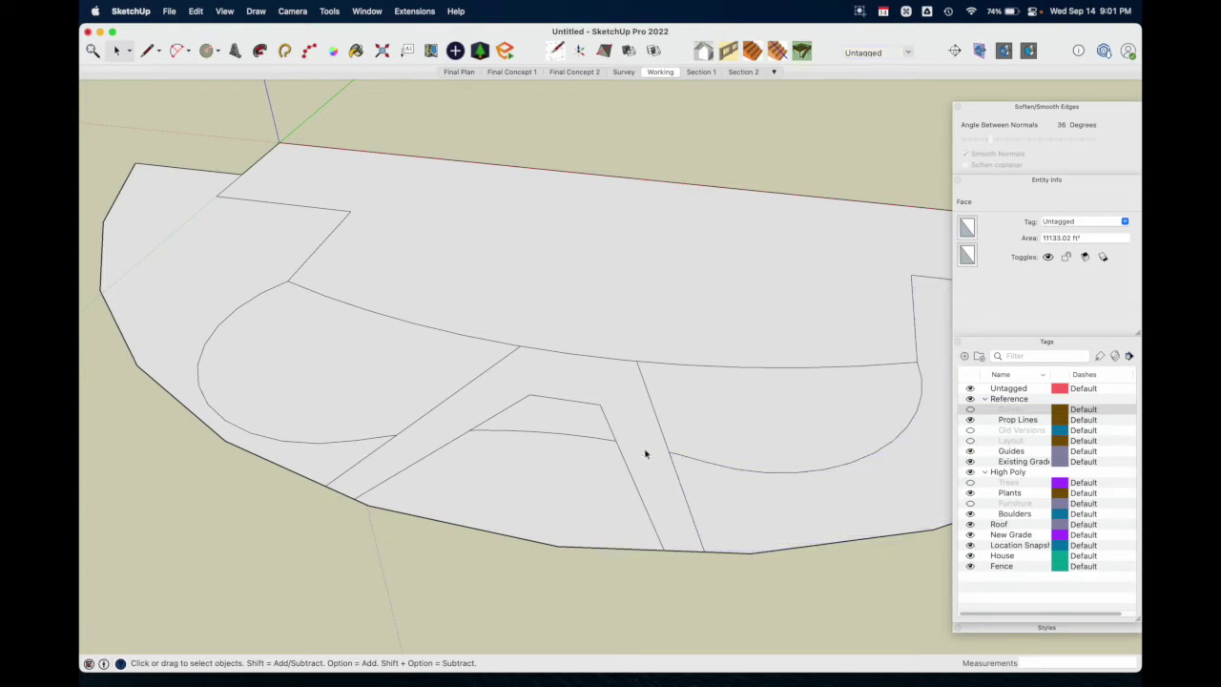
{"action": "middle_click_drag", "start_coordinate": [610, 485], "coordinate": [683, 498]}
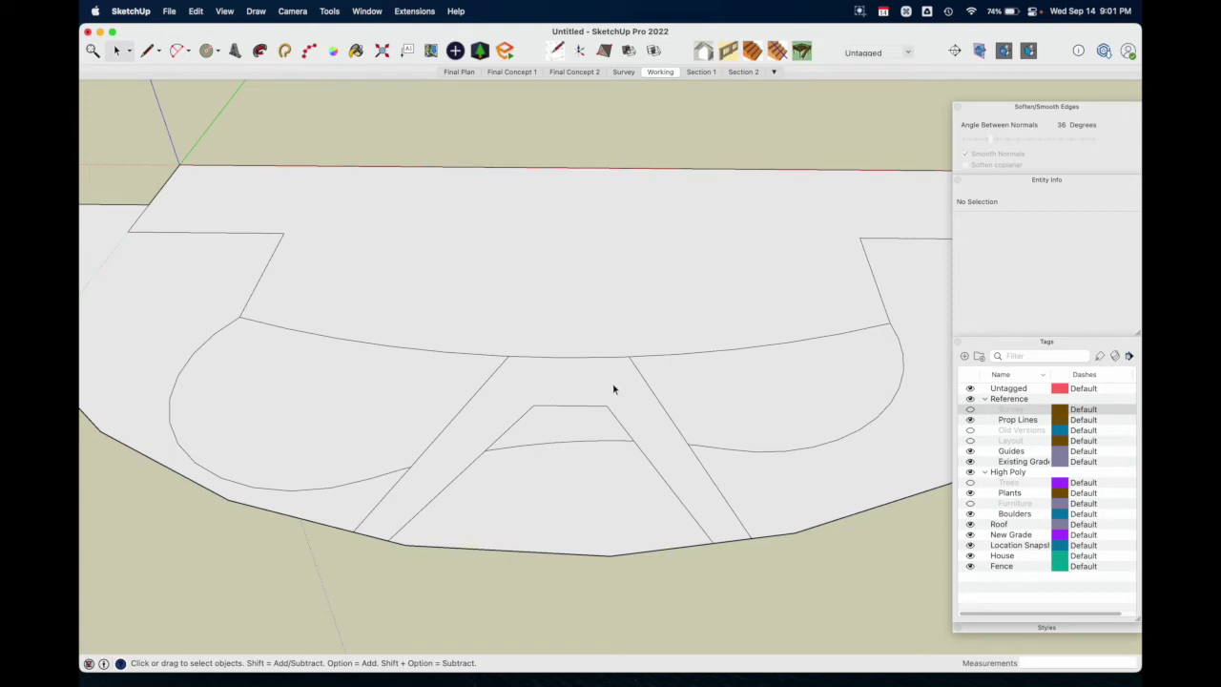
- Place a guide line 6' outward from and parallel to the front wall of the building's wing on the red-axis end
{"action": "scroll", "coordinate": [788, 460], "scroll_direction": "up", "scroll_amount": 10}
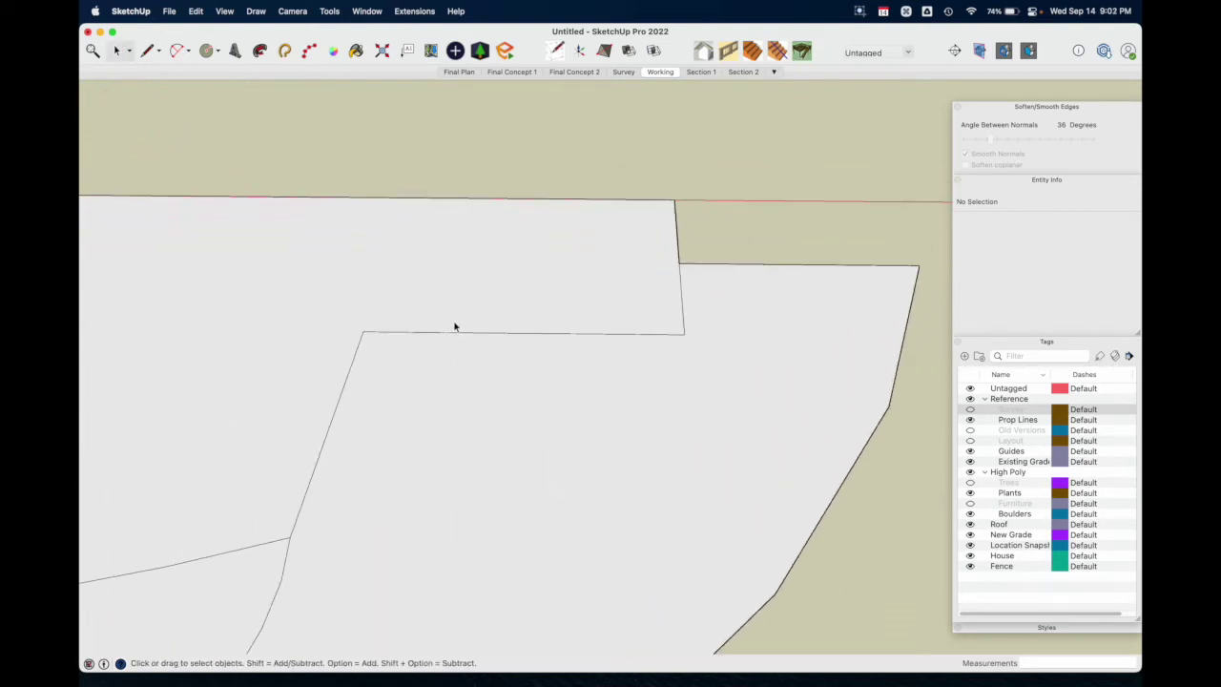
{"action": "middle_click_drag", "start_coordinate": [484, 344], "coordinate": [400, 429]}
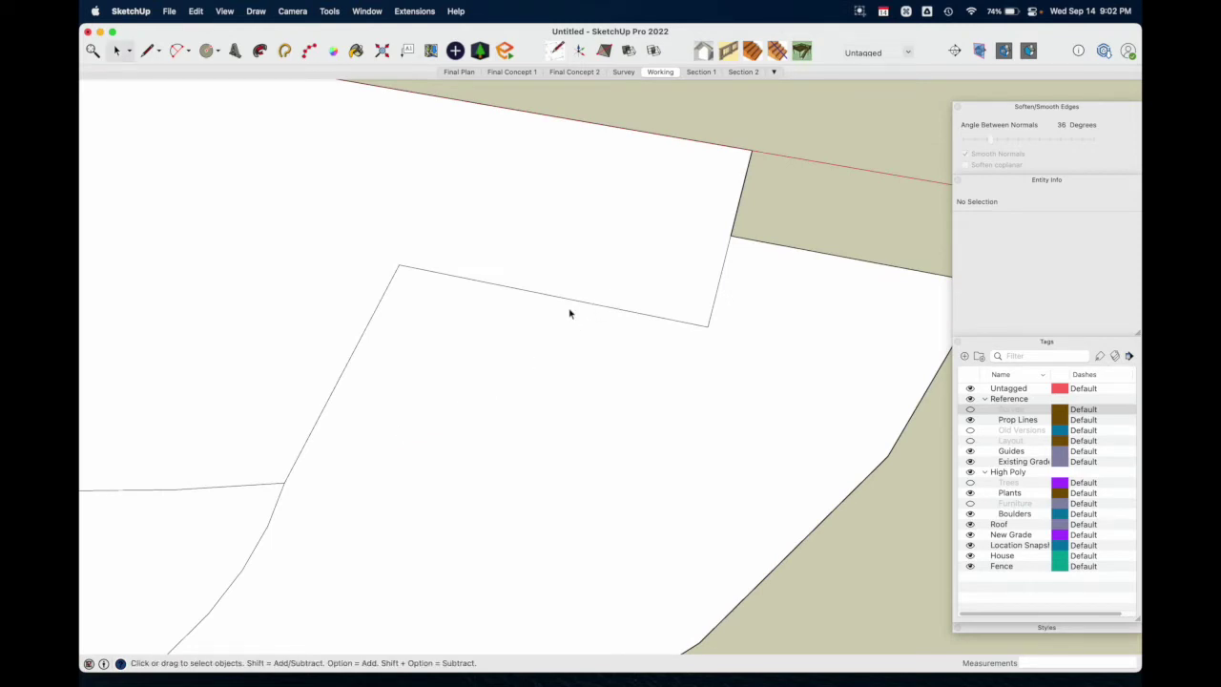
{"action": "left_click", "coordinate": [565, 301]}
{"action": "left_click", "coordinate": [766, 235]}
{"action": "key", "text": "t"}
{"action": "middle_click_drag", "start_coordinate": [700, 401], "coordinate": [635, 318]}
{"action": "left_click", "coordinate": [638, 318]}
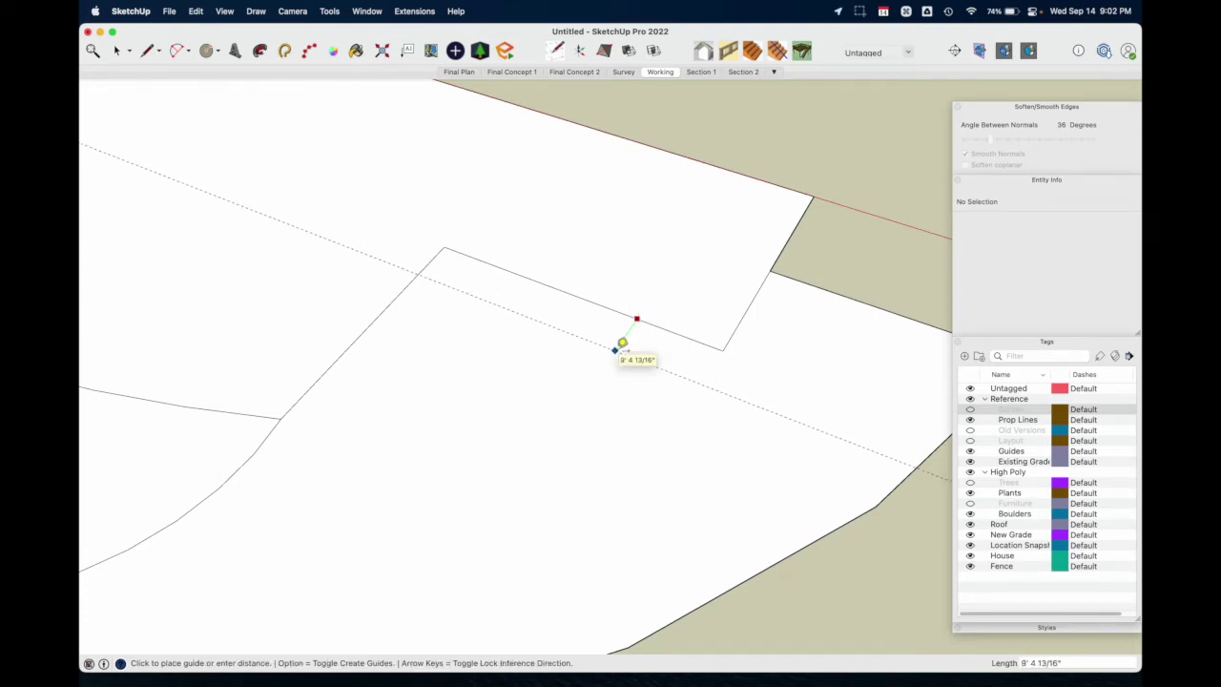
{"action": "type", "text": "6"}
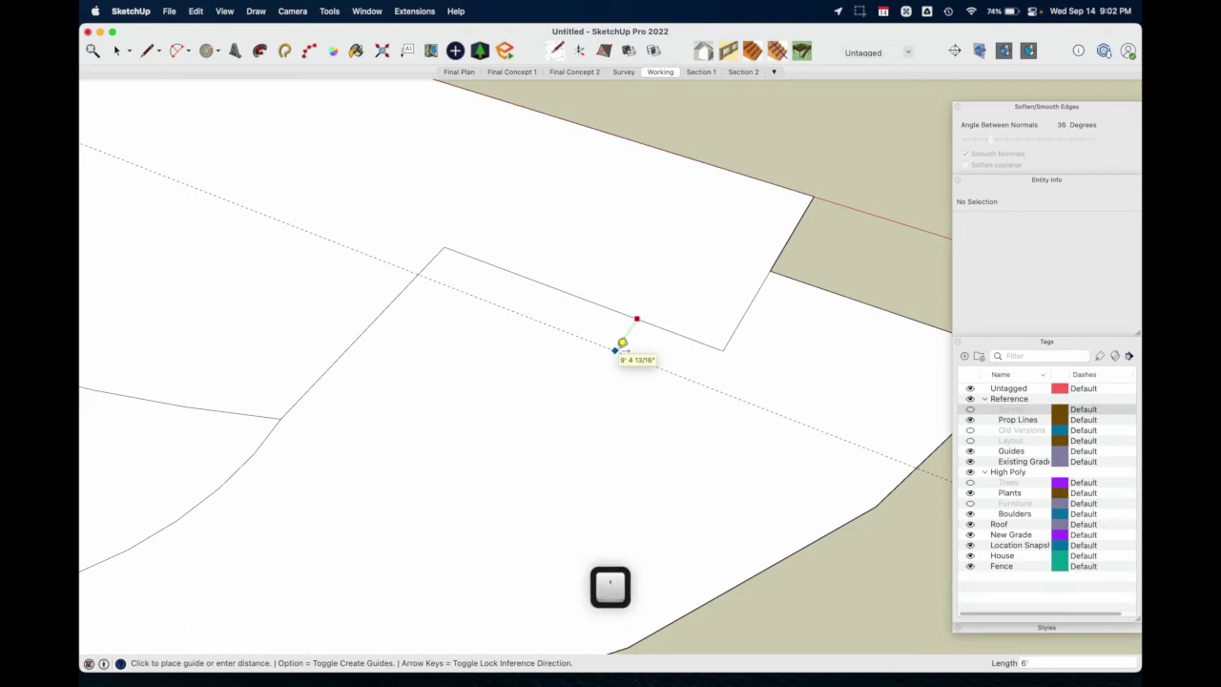
{"action": "key", "text": "Return"}
{"action": "key", "text": "space"}
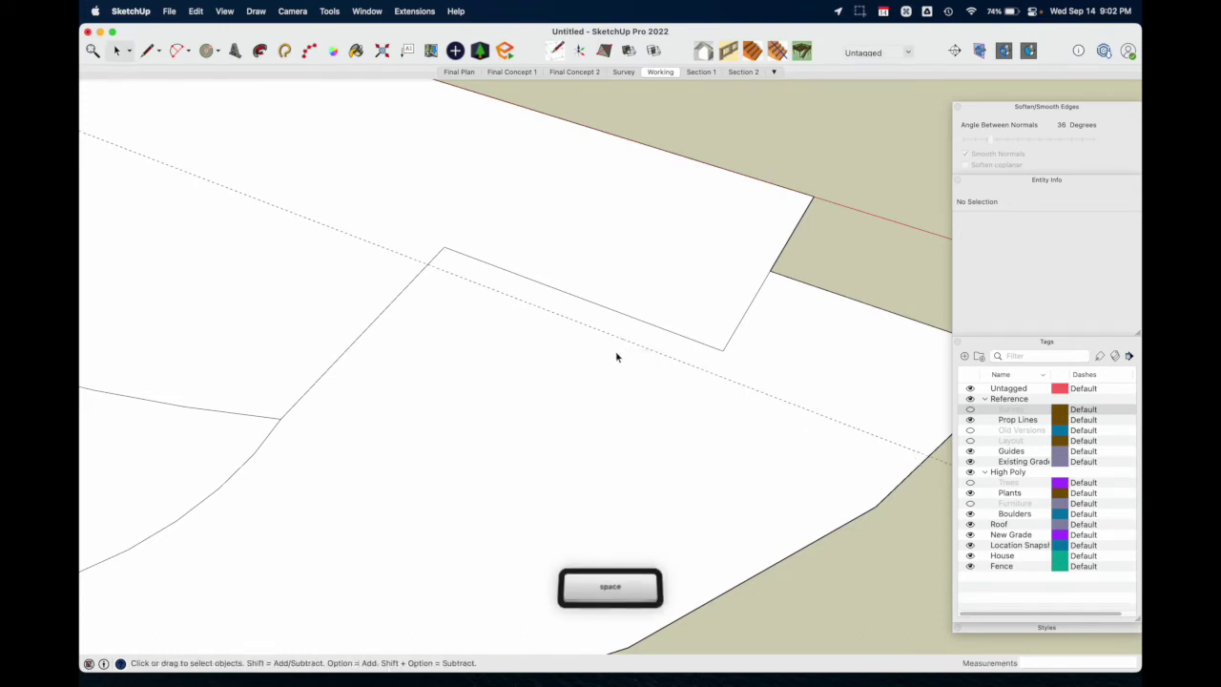
{"action": "scroll", "coordinate": [613, 299], "scroll_direction": "up", "scroll_amount": 3}
{"action": "middle_click_drag", "start_coordinate": [601, 370], "coordinate": [689, 368]}
{"action": "key", "text": "a"}
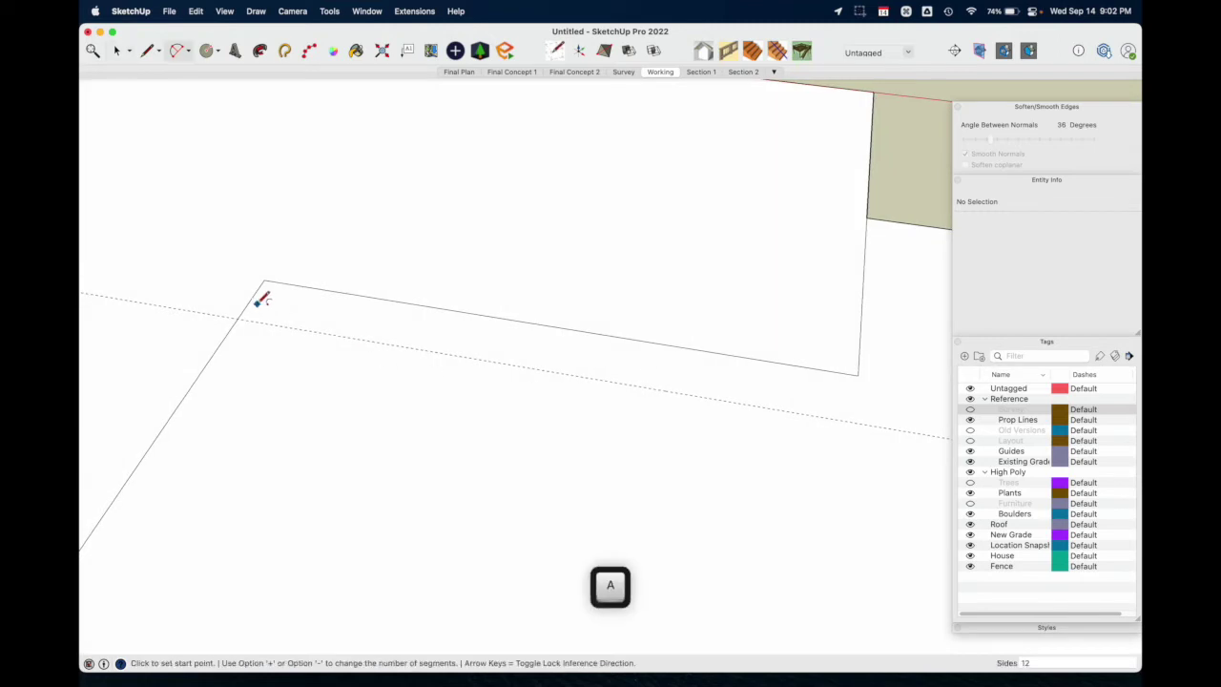
{"action": "left_click", "coordinate": [246, 307]}
{"action": "left_click", "coordinate": [455, 371]}
{"action": "scroll", "coordinate": [349, 352], "scroll_direction": "up", "scroll_amount": 1}
{"action": "key", "text": "Escape"}
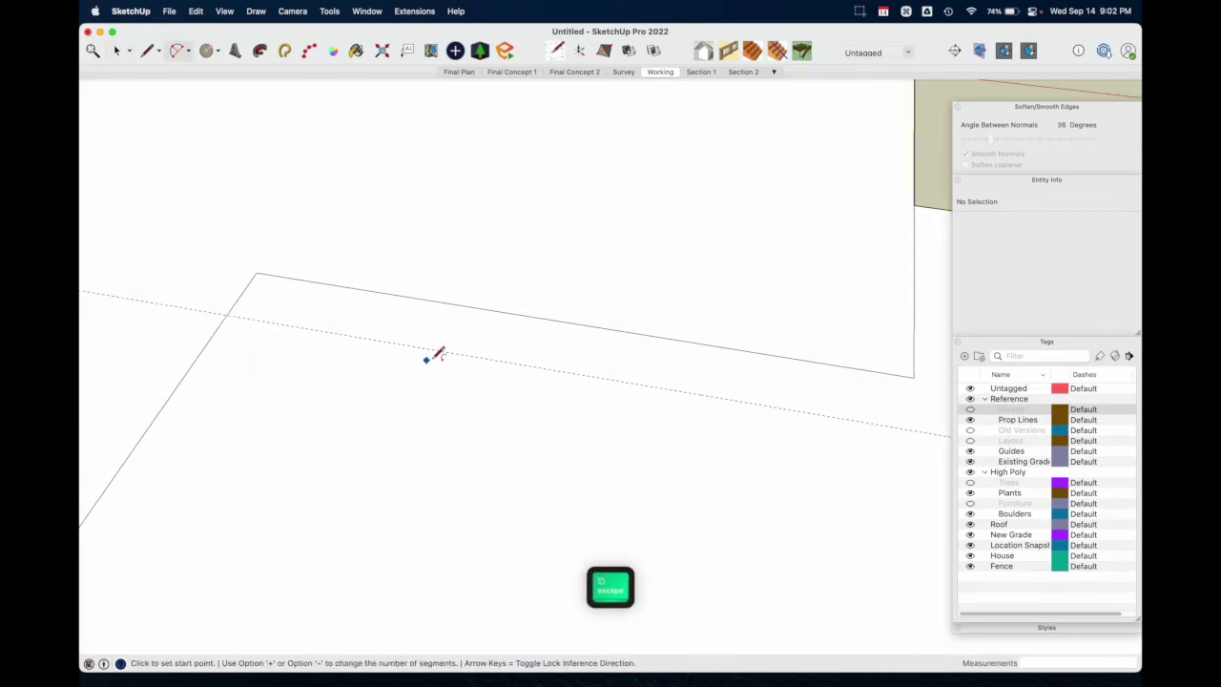
- Draw an arc with a bulge of about 2' from the wing's inner side wall to the guide, and continue it with an opposite-curving tangent arc
{"action": "left_click", "coordinate": [485, 353]}
{"action": "left_click", "coordinate": [233, 307]}
{"action": "left_click", "coordinate": [285, 327]}
{"action": "left_click", "coordinate": [485, 354]}
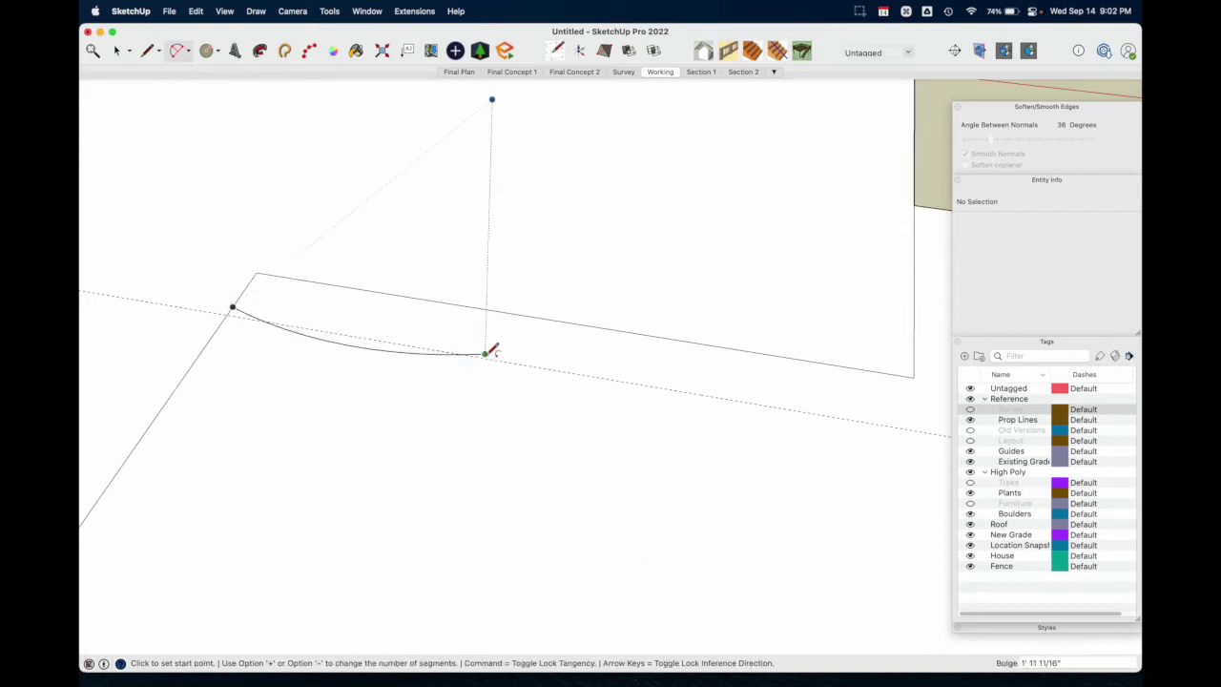
{"action": "left_click", "coordinate": [668, 393]}
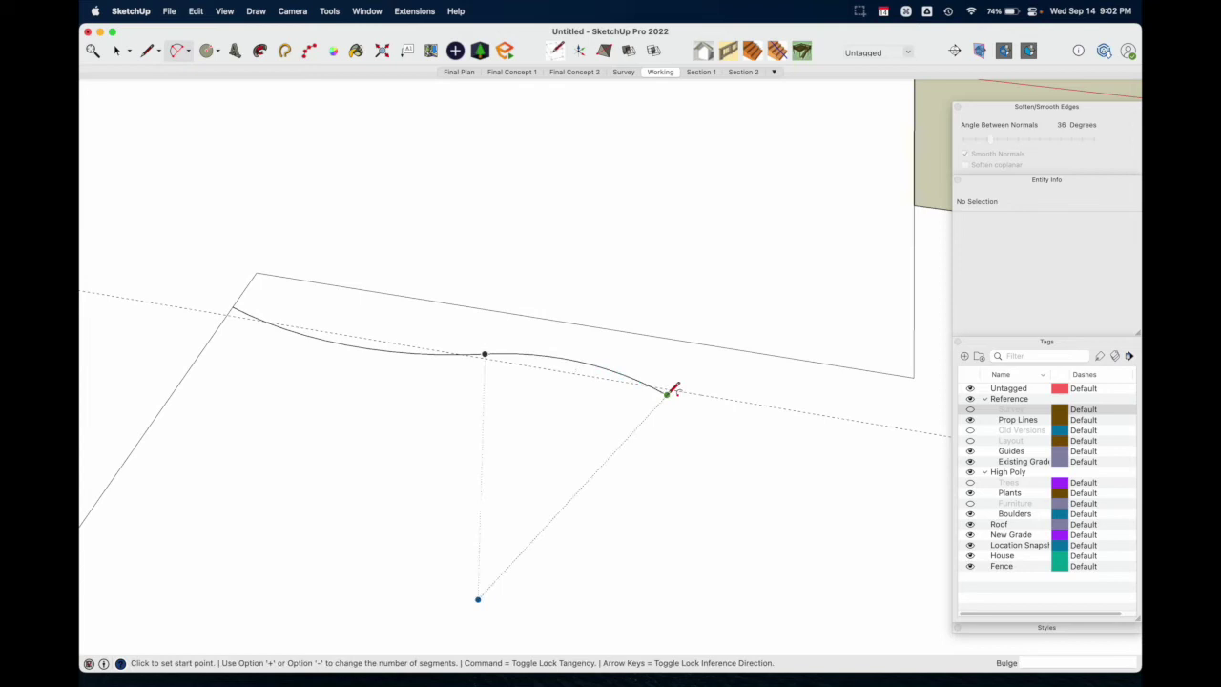
- Extend the bed line with an arc about 22' 11" long past the wing's outer corner, and close it with an arc onto the end wall
{"action": "key", "text": "shift"}
{"action": "middle_click_drag", "start_coordinate": [857, 468], "coordinate": [580, 429]}
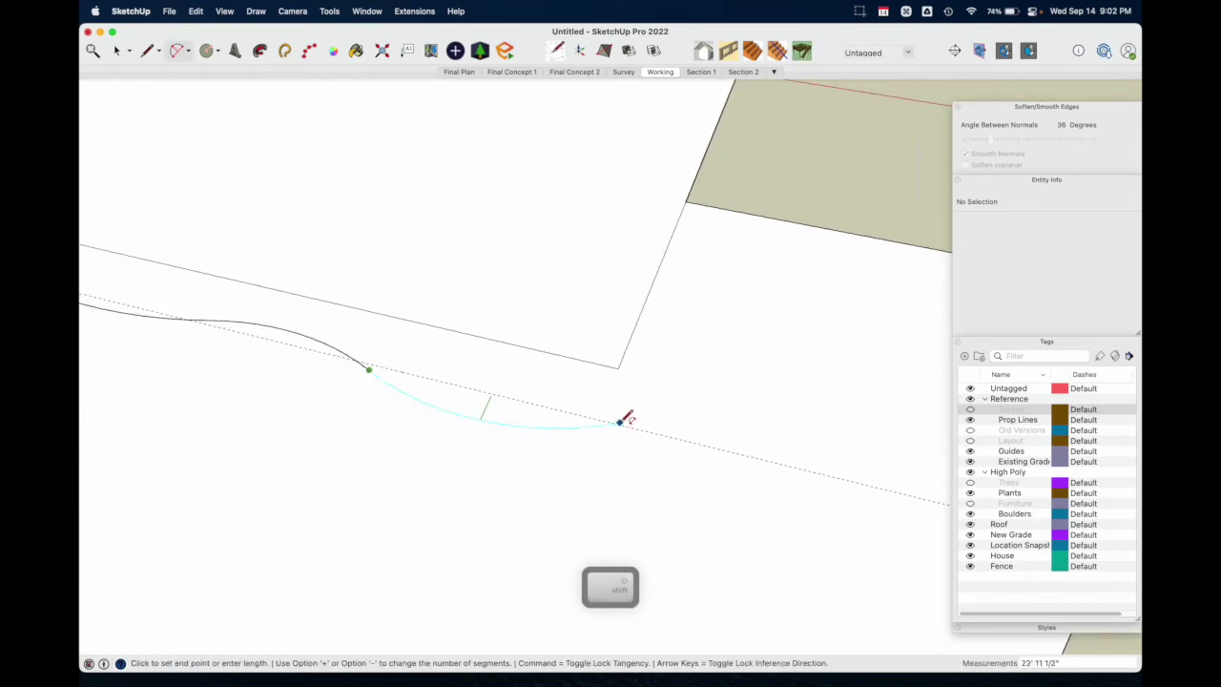
{"action": "left_click", "coordinate": [621, 422]}
{"action": "left_click", "coordinate": [620, 421]}
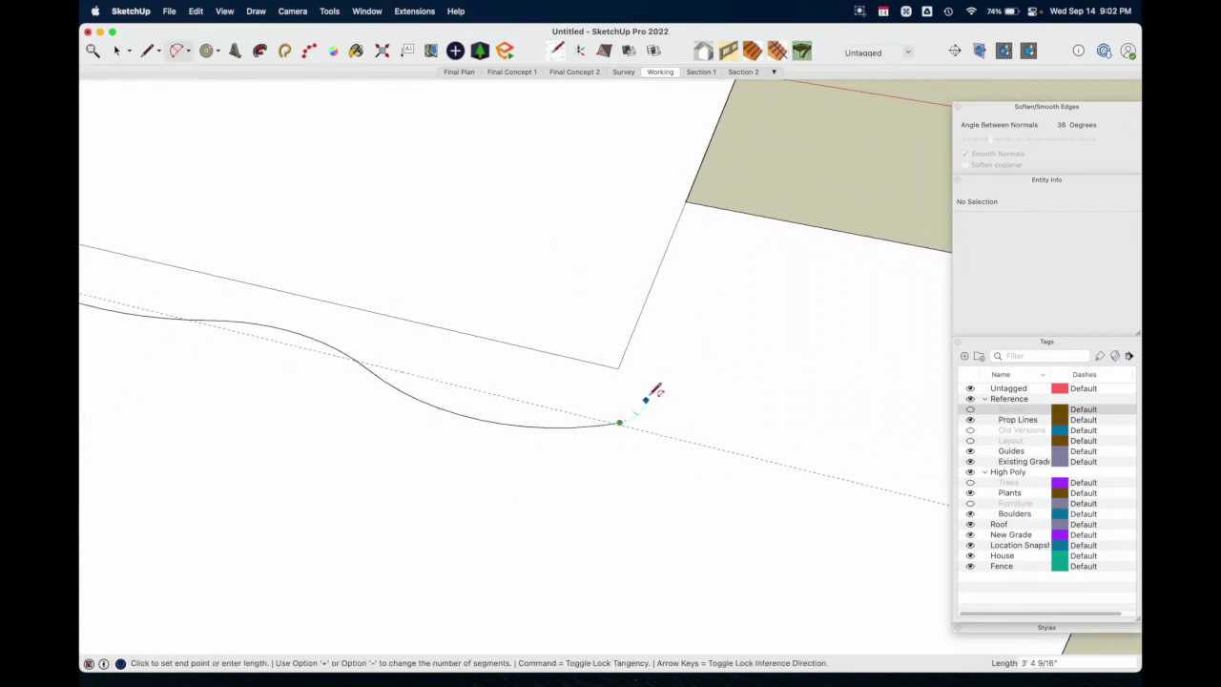
{"action": "left_click", "coordinate": [648, 313]}
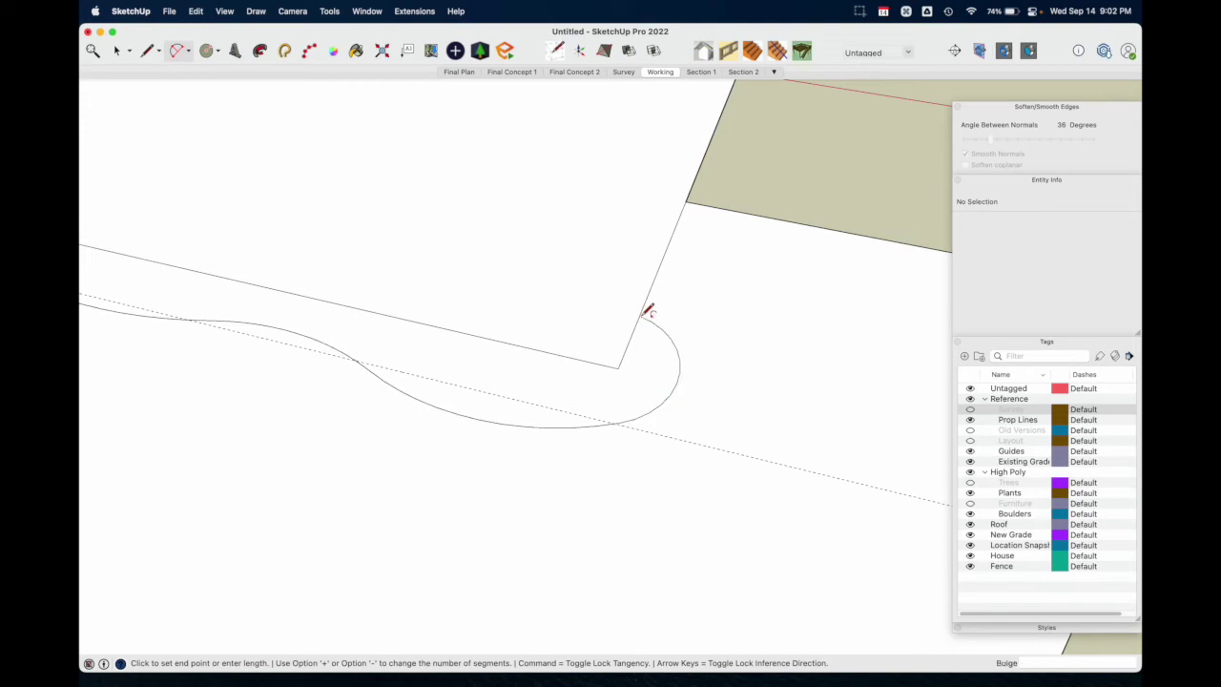
- Check the curved planting bed along the wing, selecting its face and the surrounding face in turn
{"action": "middle_click_drag", "start_coordinate": [719, 393], "coordinate": [611, 484]}
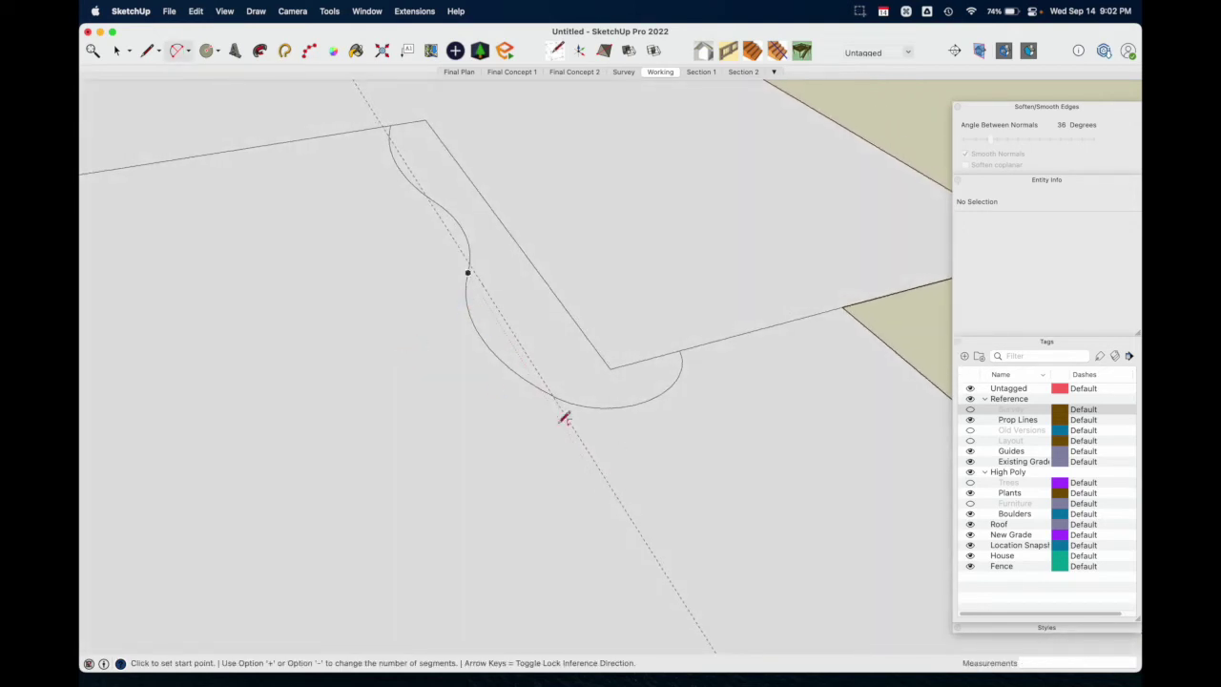
{"action": "key", "text": "space"}
{"action": "left_click", "coordinate": [601, 450]}
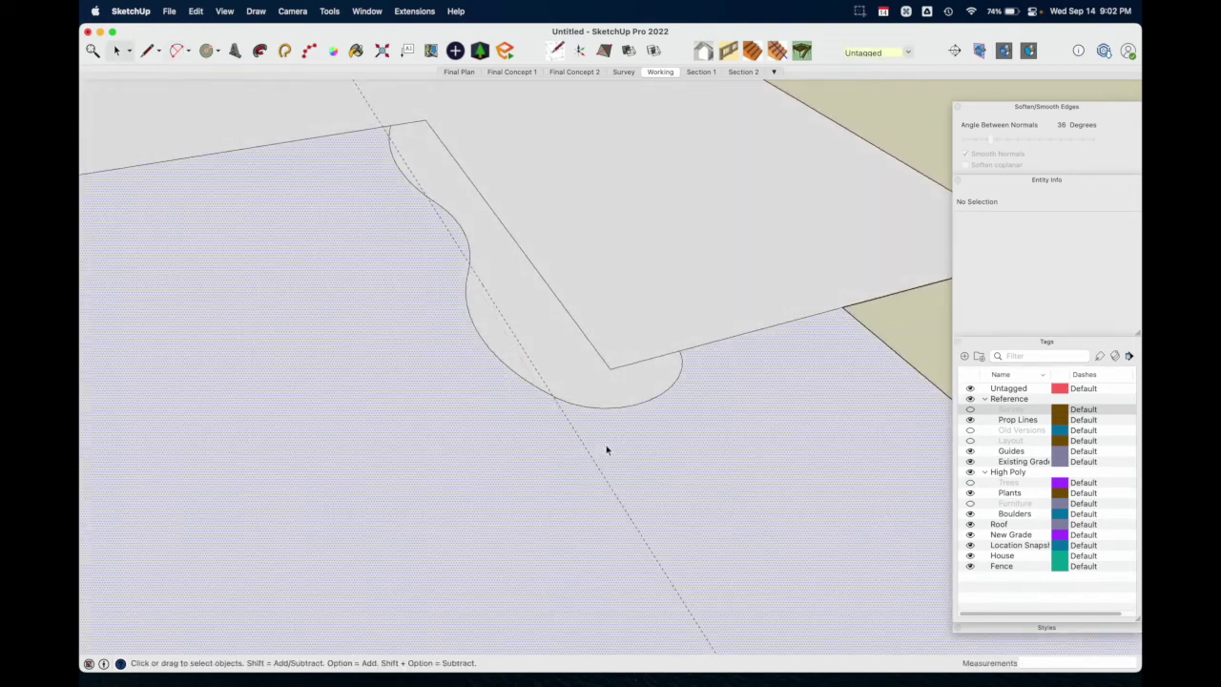
{"action": "left_click", "coordinate": [575, 367]}
{"action": "left_click", "coordinate": [600, 355]}
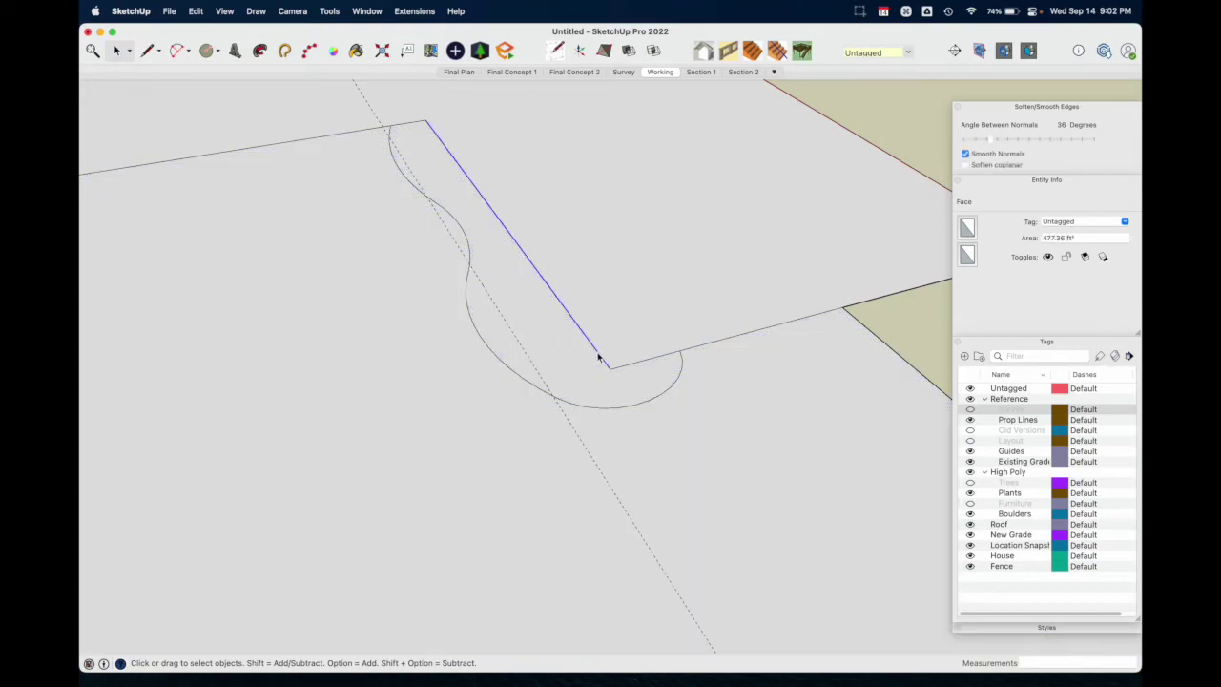
{"action": "left_click", "coordinate": [658, 438]}
{"action": "left_click", "coordinate": [625, 391]}
- Delete the guide line running through the curved planting bed
{"action": "left_click", "coordinate": [598, 471]}
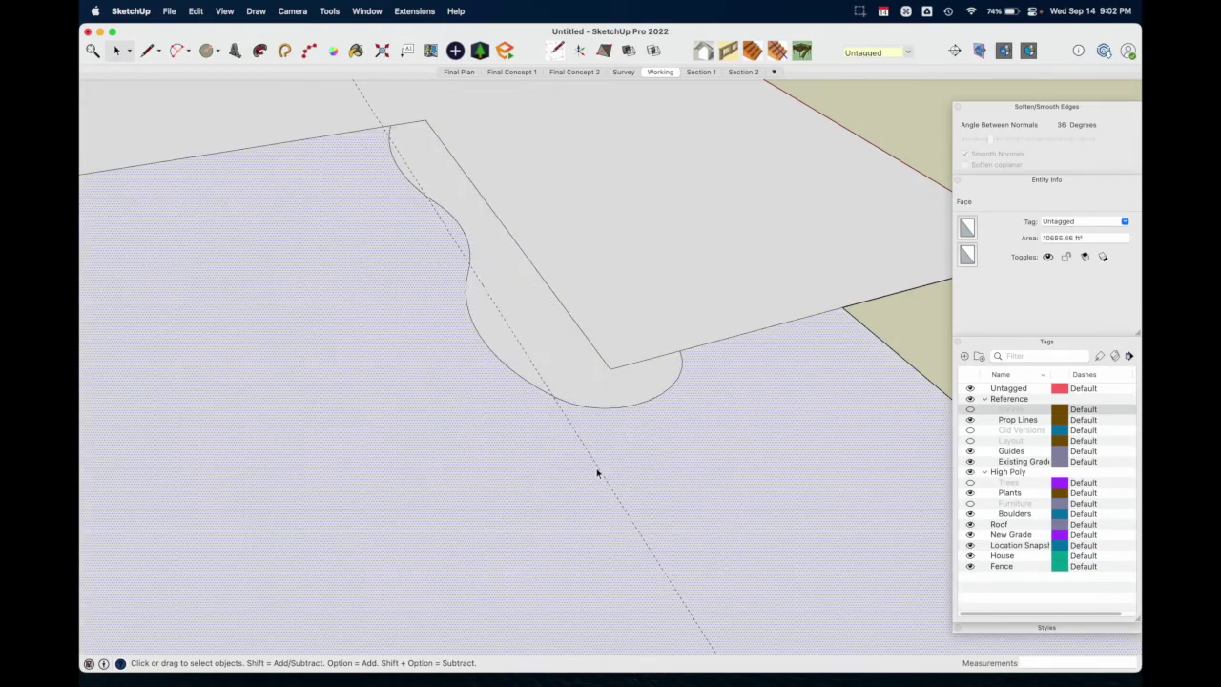
{"action": "left_click", "coordinate": [599, 472]}
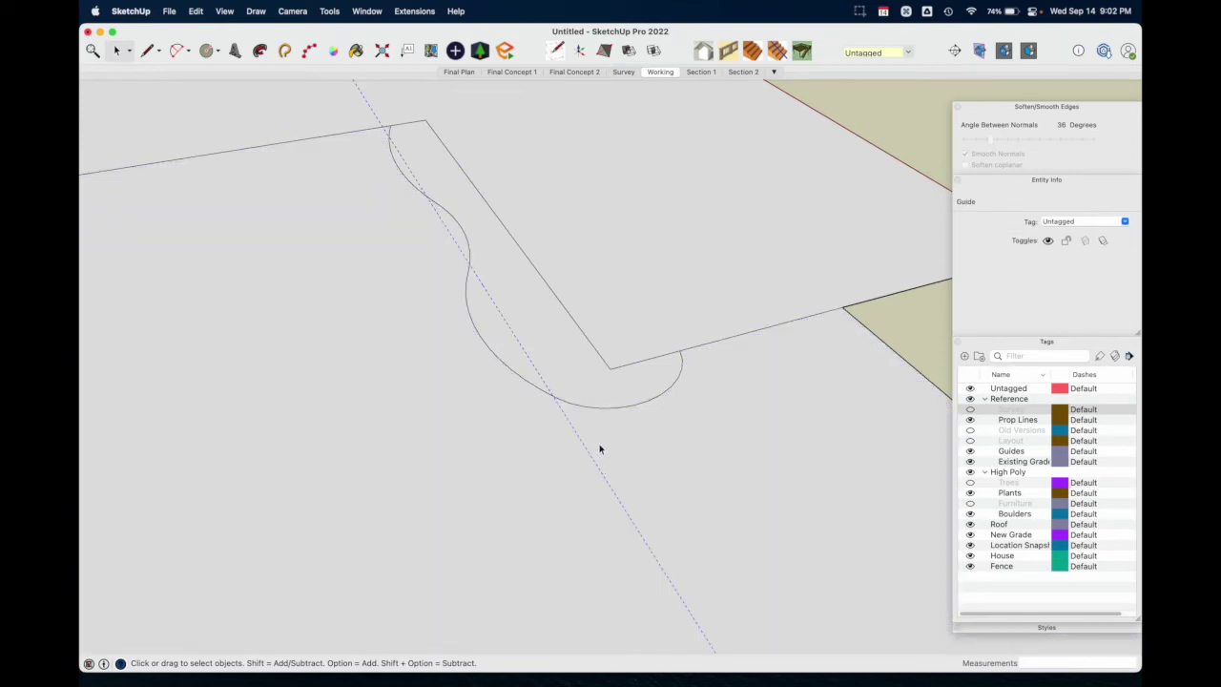
{"action": "key", "text": "Delete"}
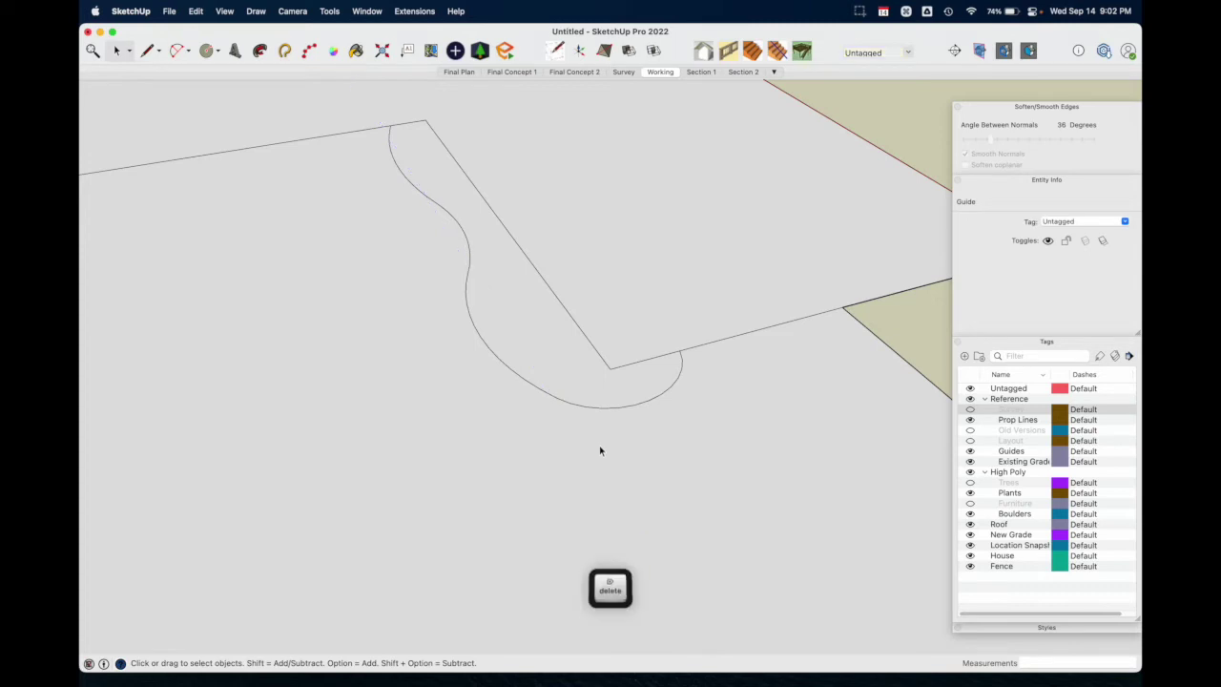
- Select the planting bed with its boundary, reduce the selection to the curved outer edges by removing the face and wall edges, and clear it
{"action": "middle_click_drag", "start_coordinate": [483, 420], "coordinate": [588, 374]}
{"action": "left_click", "coordinate": [588, 375]}
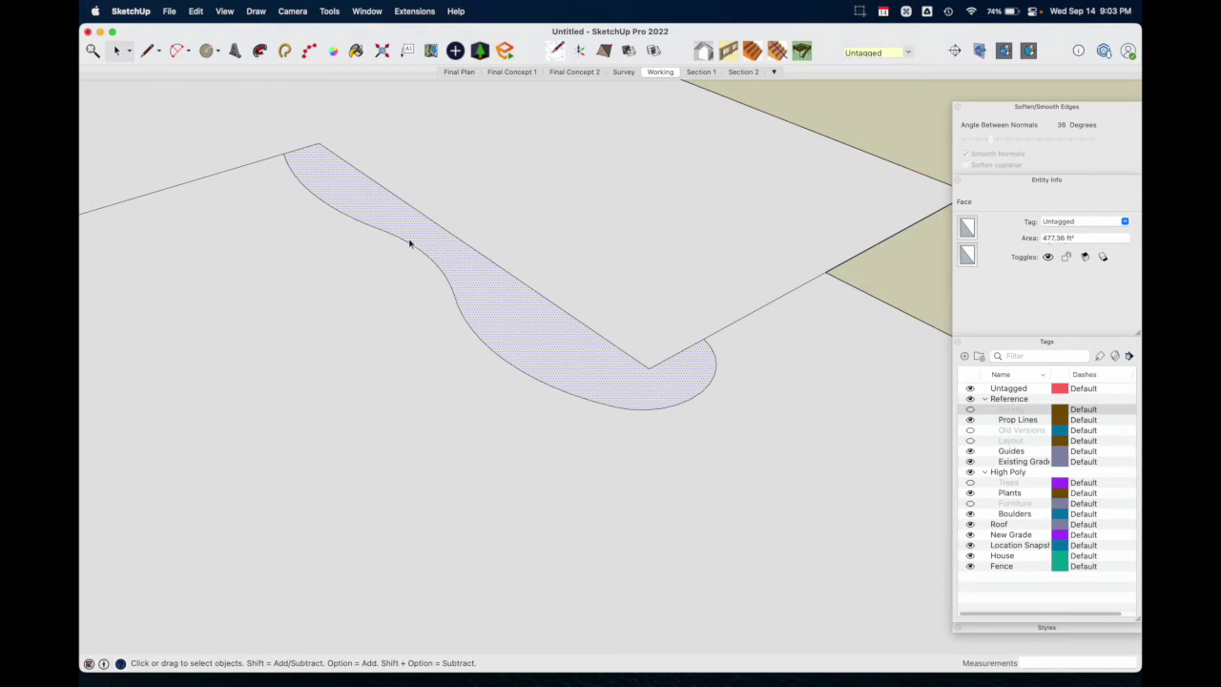
{"action": "double_click", "coordinate": [548, 348]}
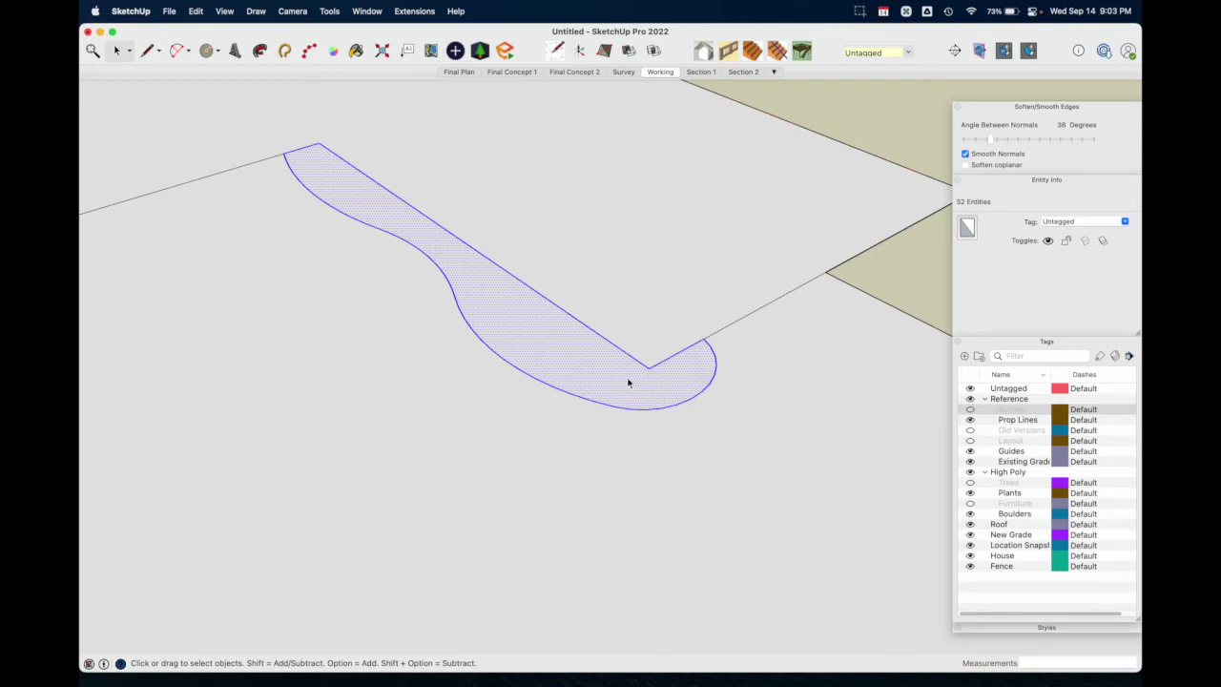
{"action": "left_click", "coordinate": [596, 363], "text": "shift"}
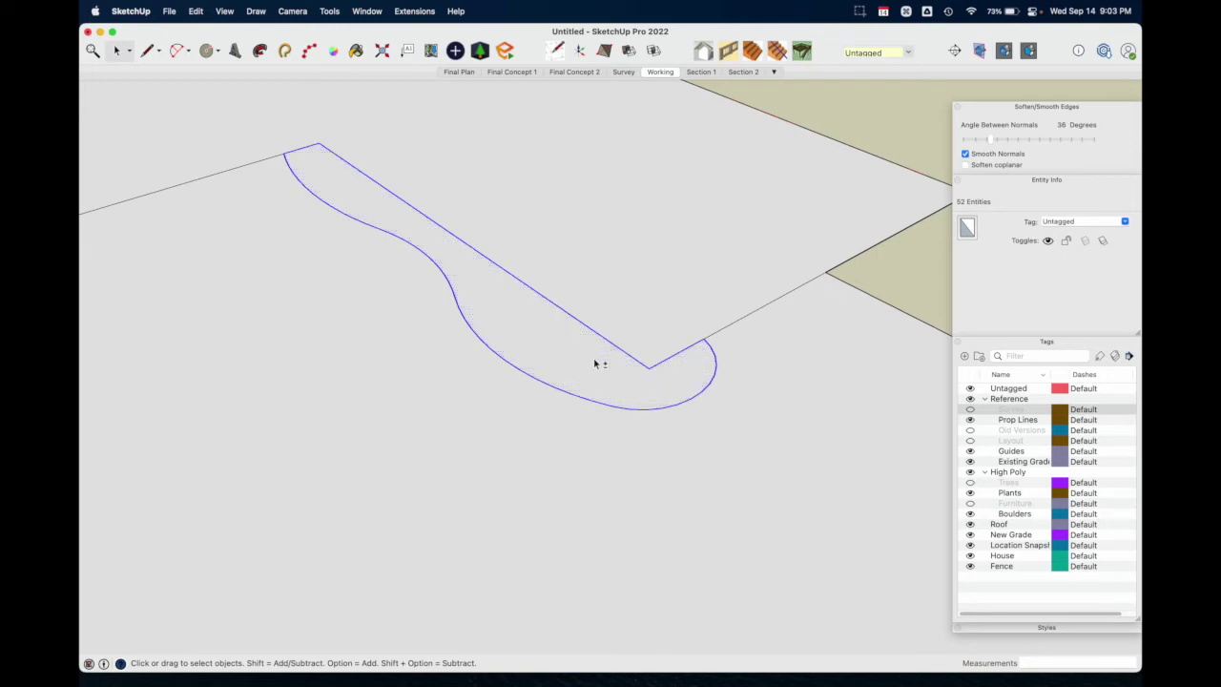
{"action": "left_click", "coordinate": [627, 353], "text": "shift"}
{"action": "left_click", "coordinate": [679, 354], "text": "shift"}
{"action": "left_click", "coordinate": [312, 150], "text": "shift"}
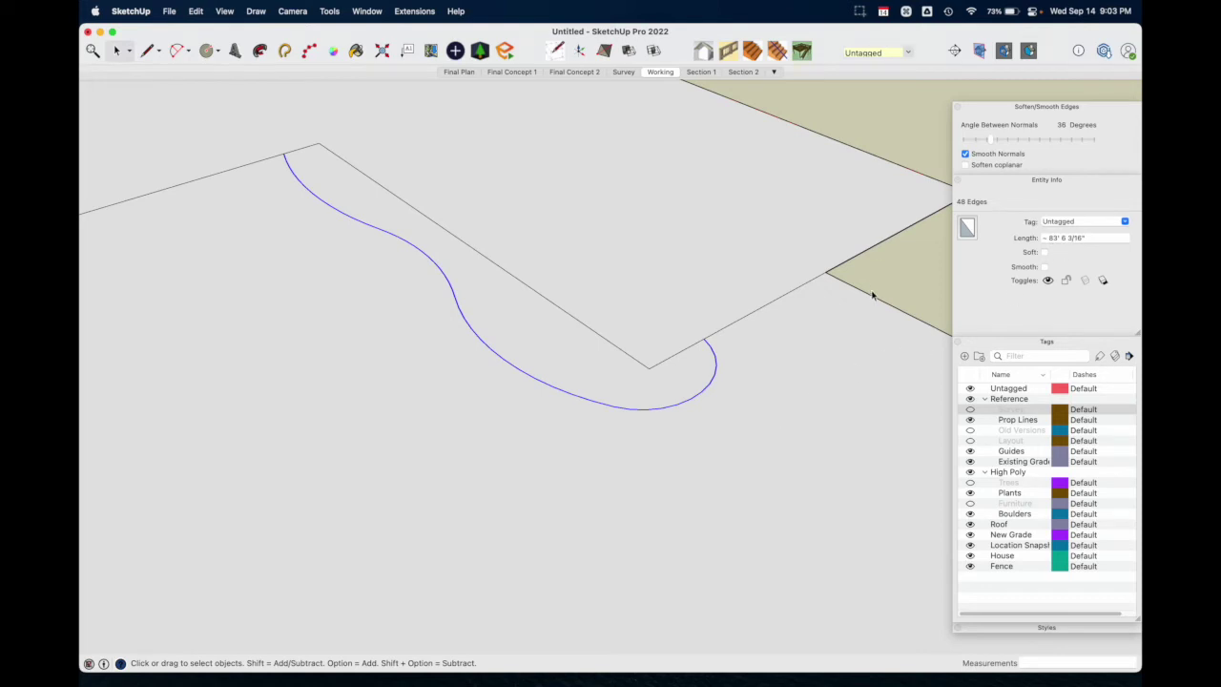
{"action": "left_click", "coordinate": [696, 462]}
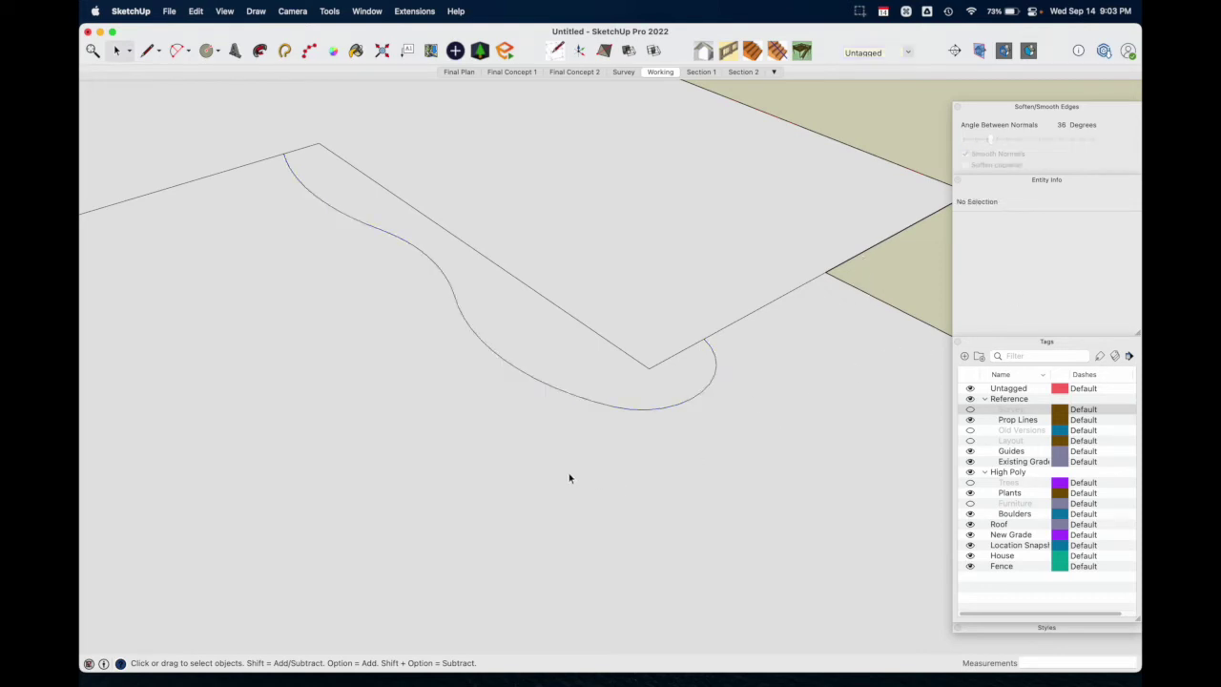
{"action": "middle_click_drag", "start_coordinate": [509, 454], "coordinate": [698, 482]}
{"action": "scroll", "coordinate": [689, 480], "scroll_direction": "down", "scroll_amount": 5}
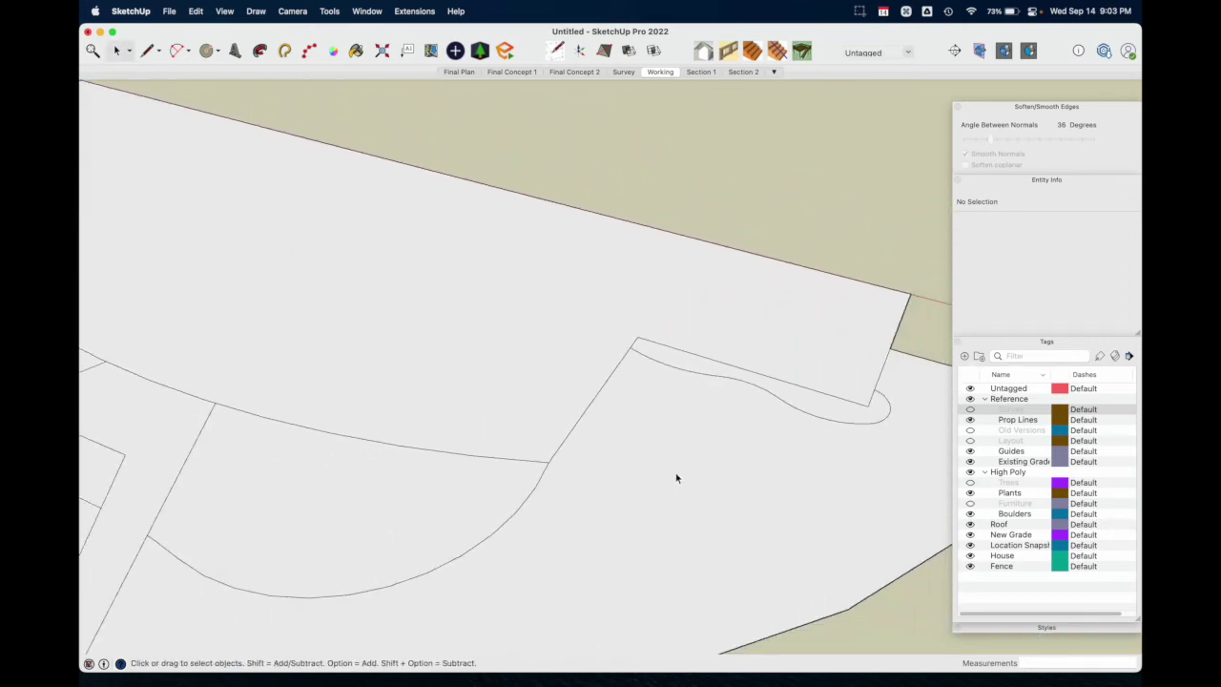
- Delete the Location Snapshot tag from the model's tag list
{"action": "middle_click_drag", "start_coordinate": [381, 505], "coordinate": [640, 551]}
{"action": "middle_click_drag", "start_coordinate": [578, 505], "coordinate": [614, 182], "text": "shift"}
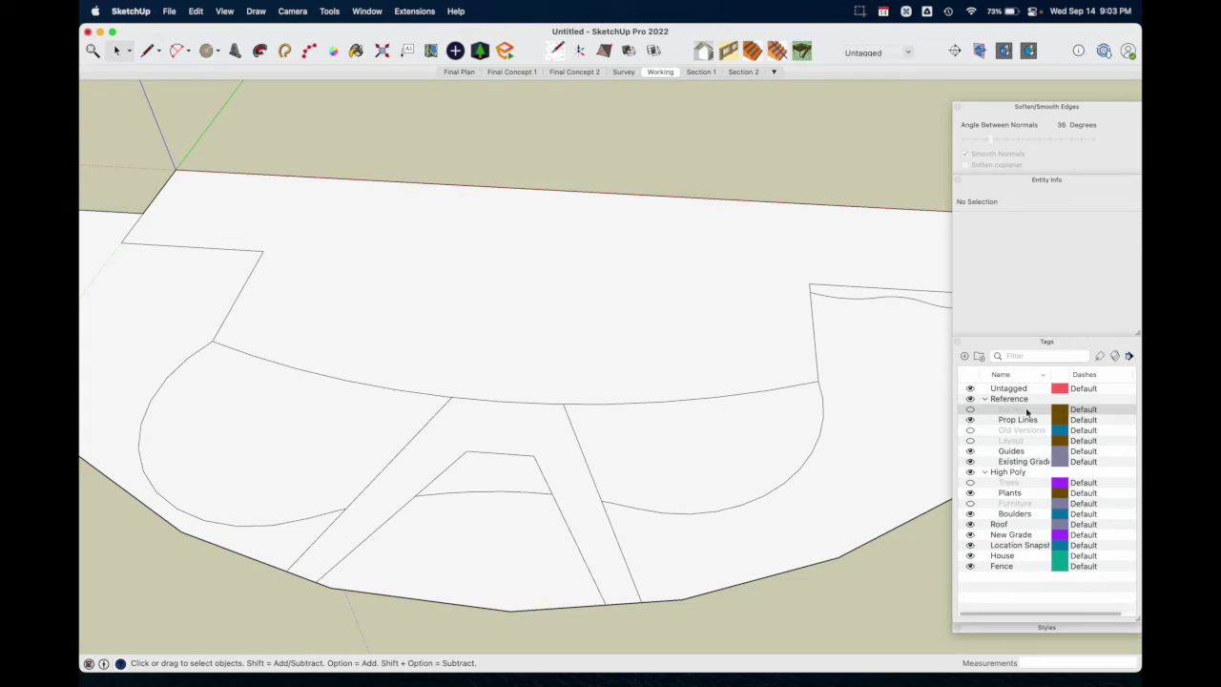
{"action": "left_click", "coordinate": [1027, 533]}
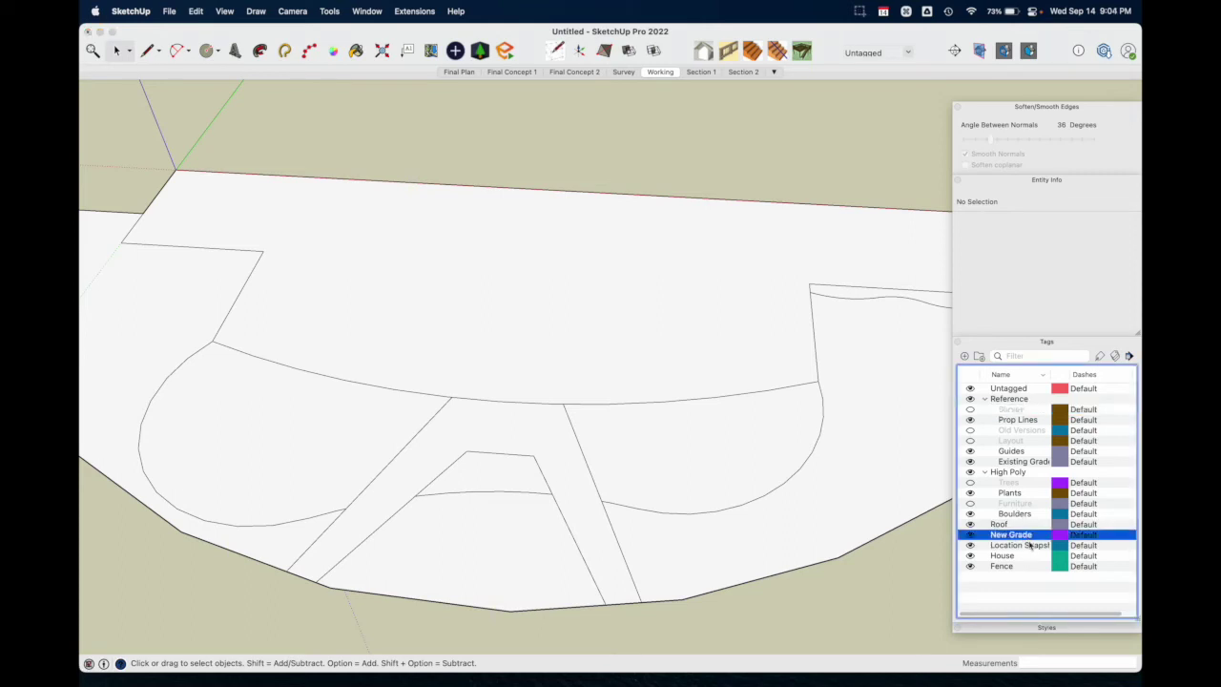
{"action": "left_click", "coordinate": [1028, 546]}
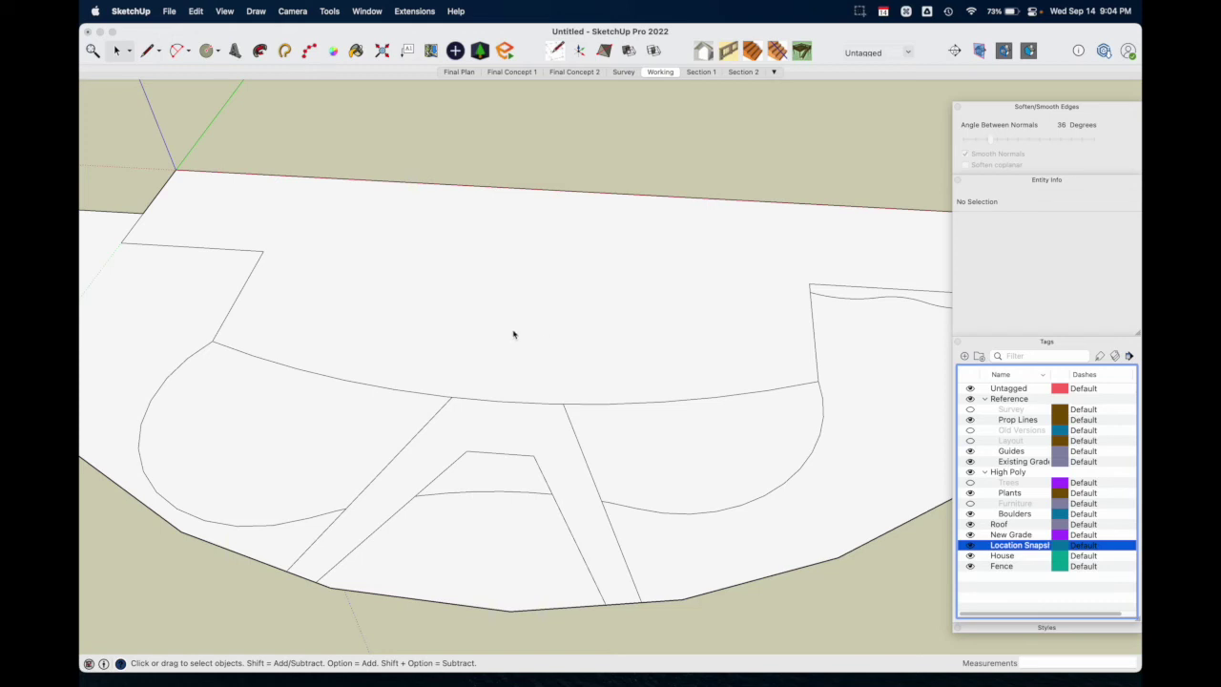
{"action": "right_click", "coordinate": [998, 550]}
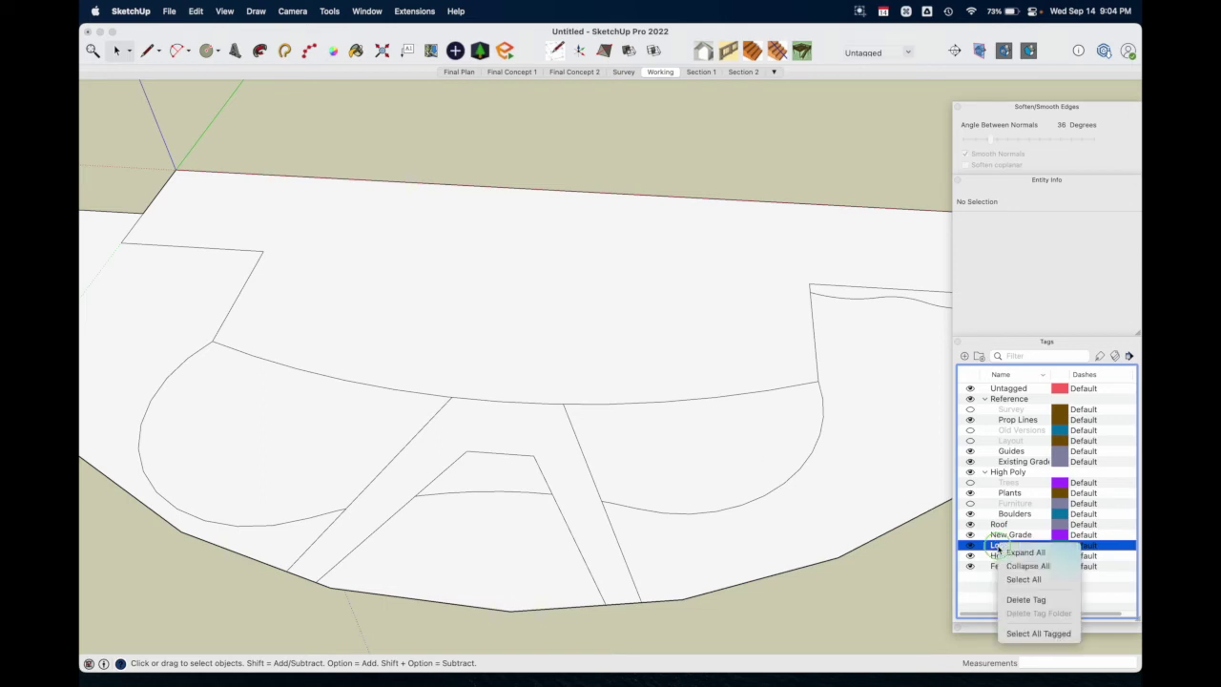
{"action": "left_click", "coordinate": [1032, 599]}
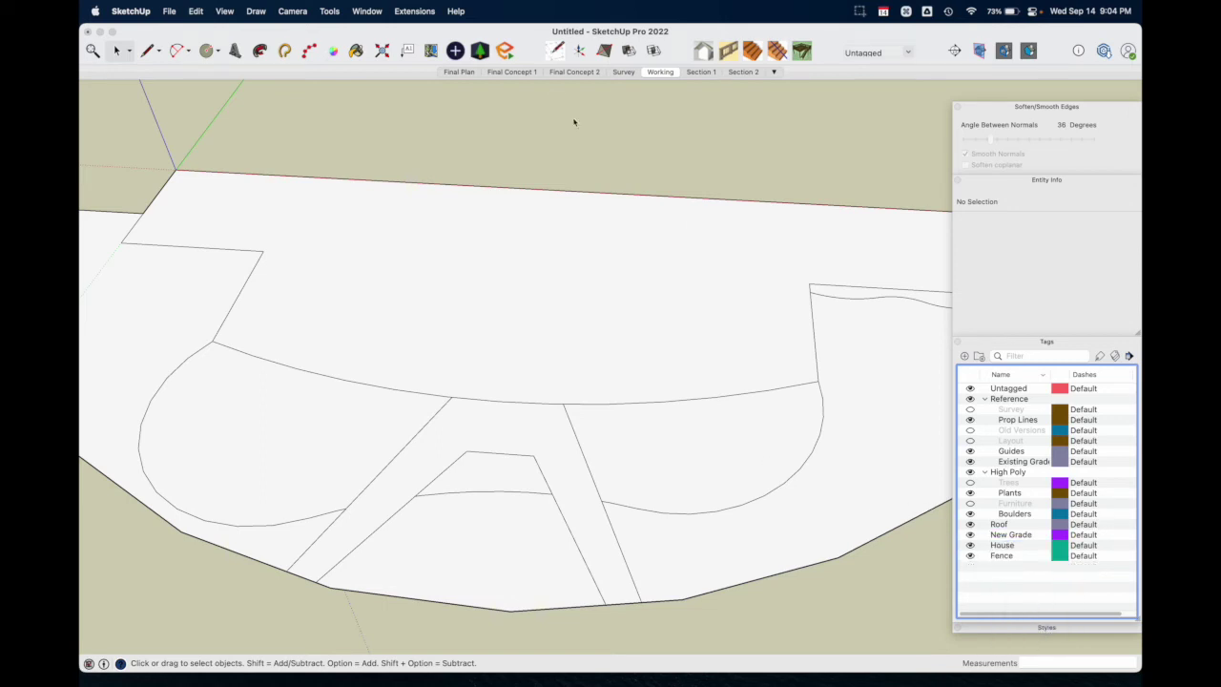
- Update the Final Plan scene with a top view that frames the whole traced site centrally
{"action": "left_click", "coordinate": [457, 73]}
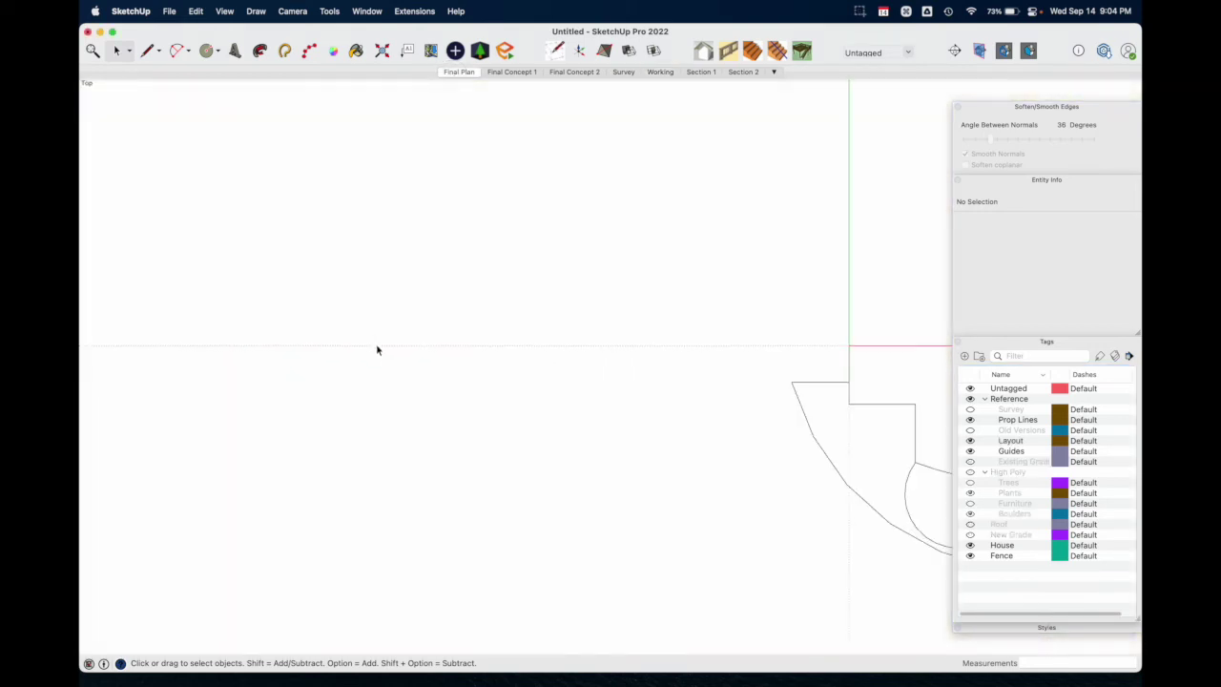
{"action": "scroll", "coordinate": [798, 423], "scroll_direction": "up", "scroll_amount": 10}
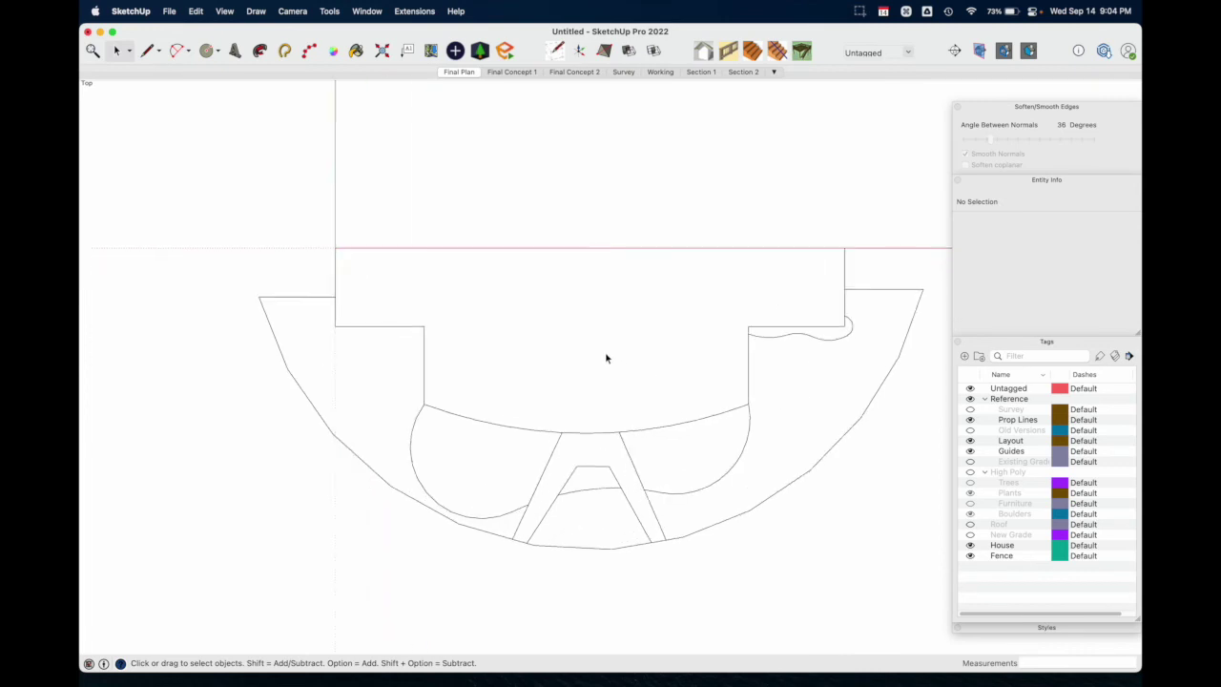
{"action": "middle_click_drag", "start_coordinate": [613, 365], "coordinate": [548, 371], "text": "shift"}
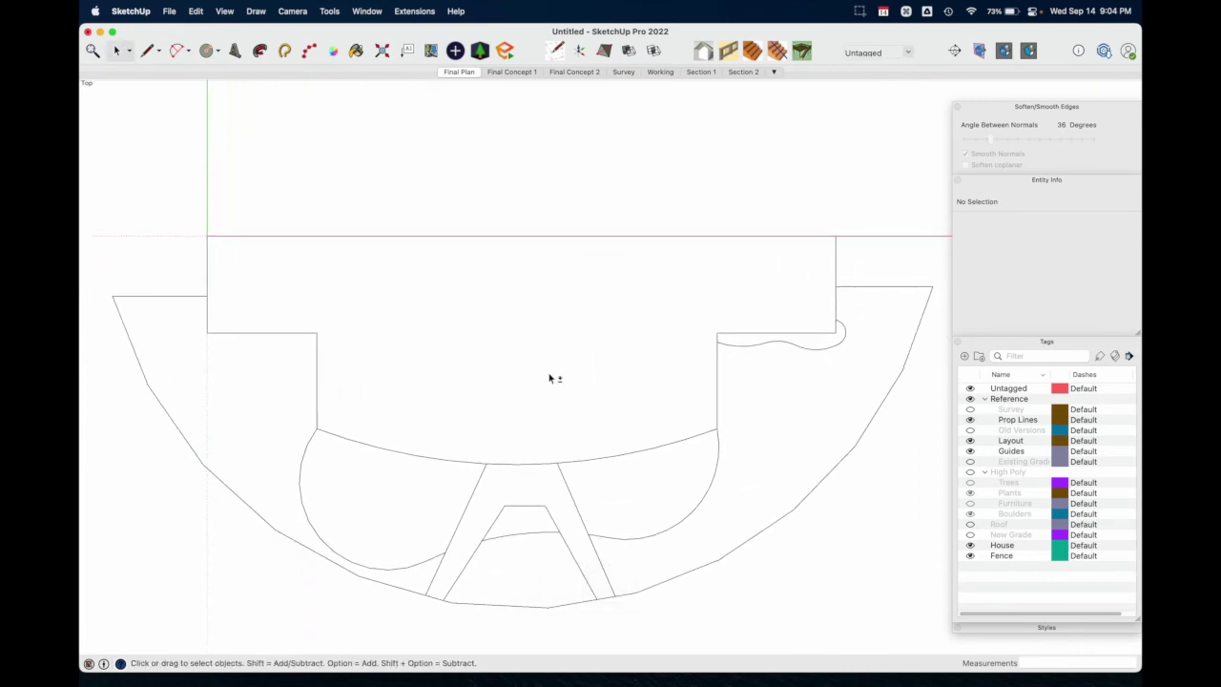
{"action": "right_click", "coordinate": [459, 74]}
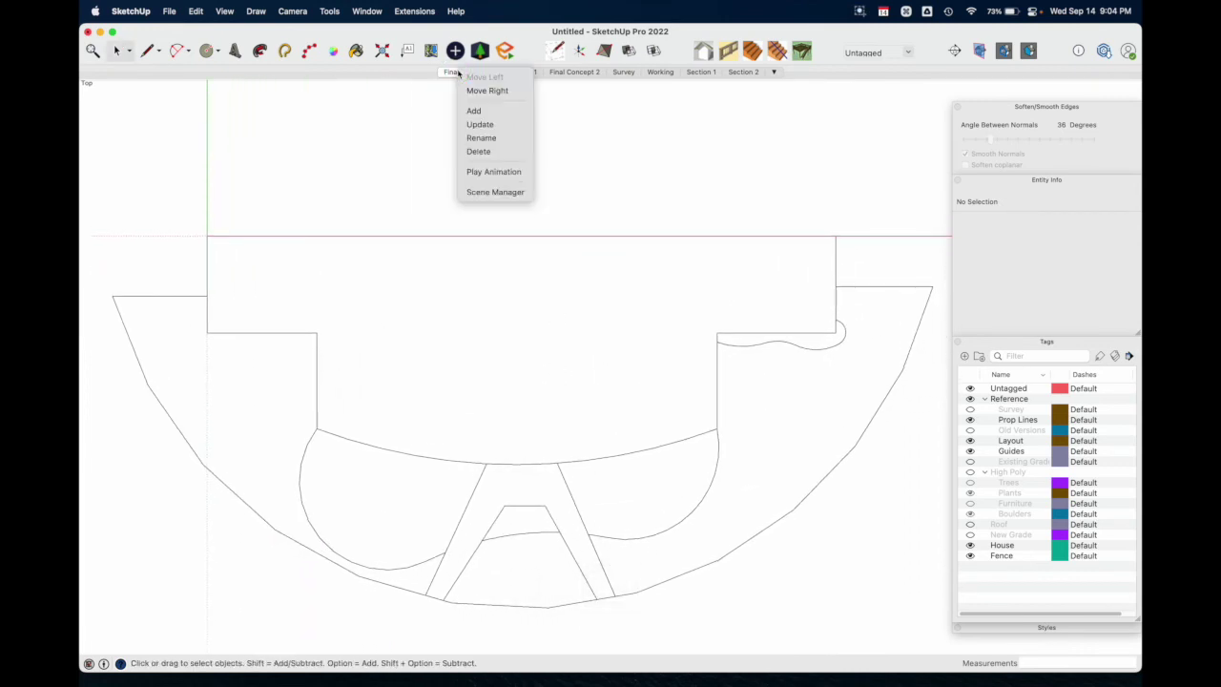
{"action": "left_click", "coordinate": [515, 130]}
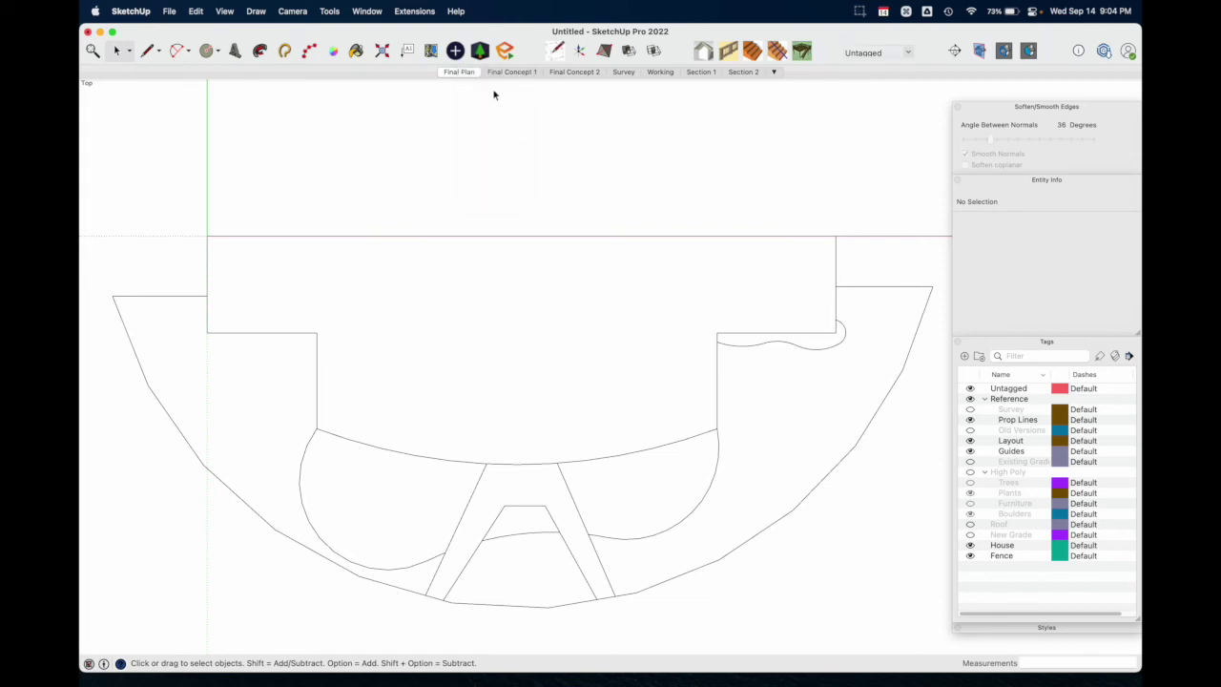